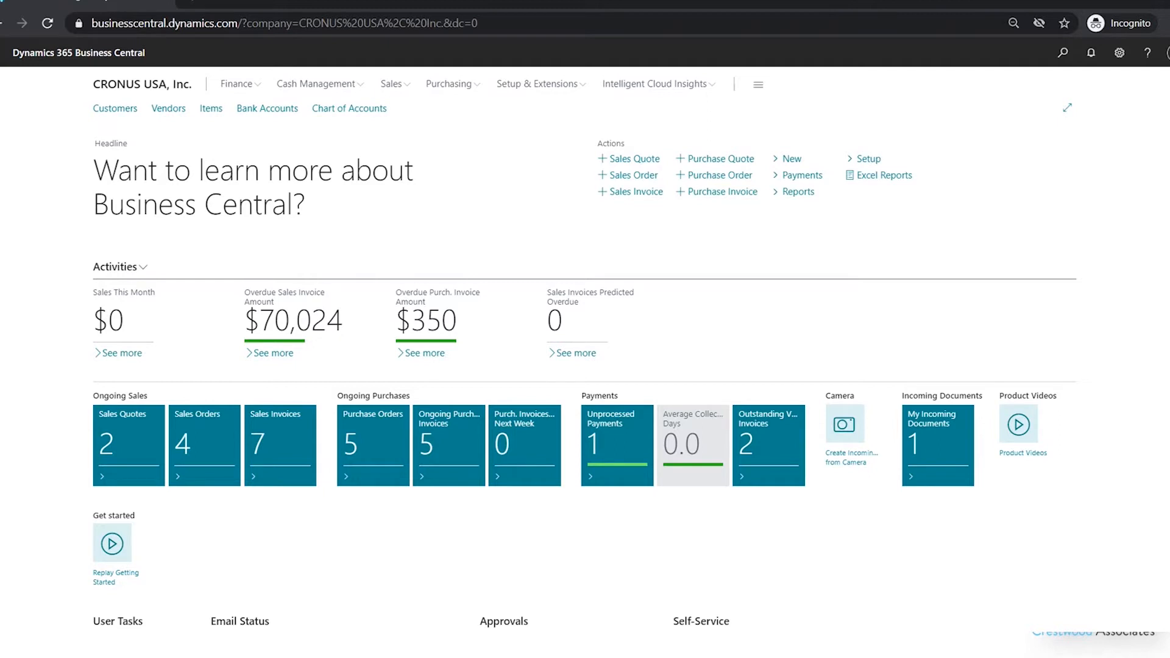
Open the Chart of Accounts, search for account 60100 and open its account card
click(238, 84)
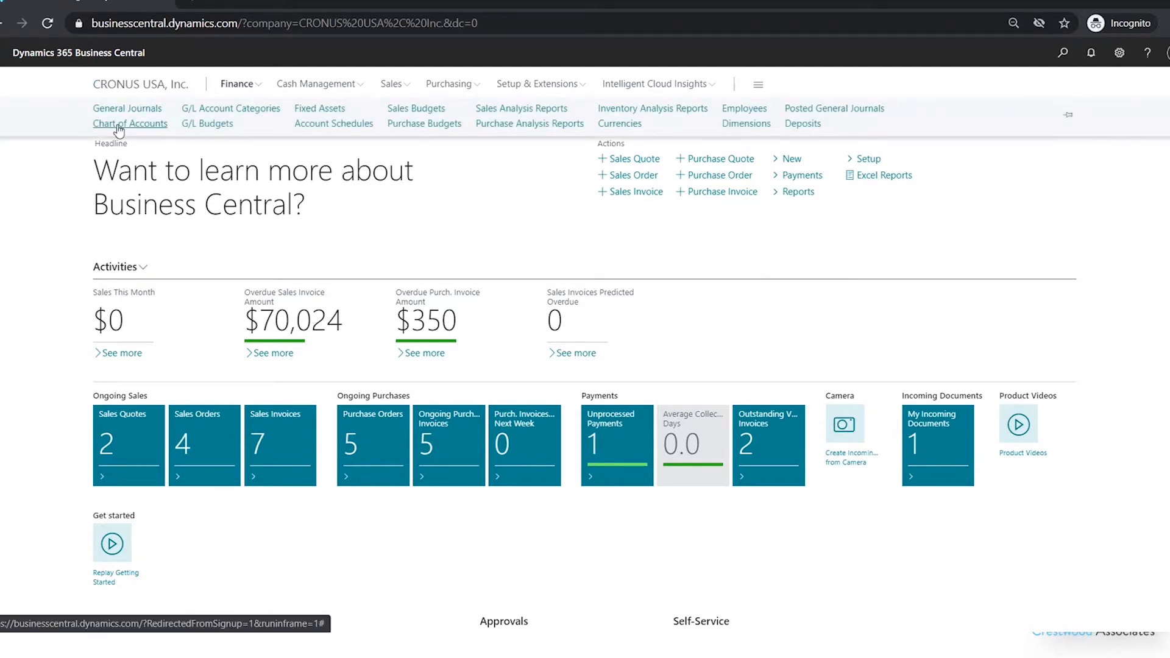
click(118, 128)
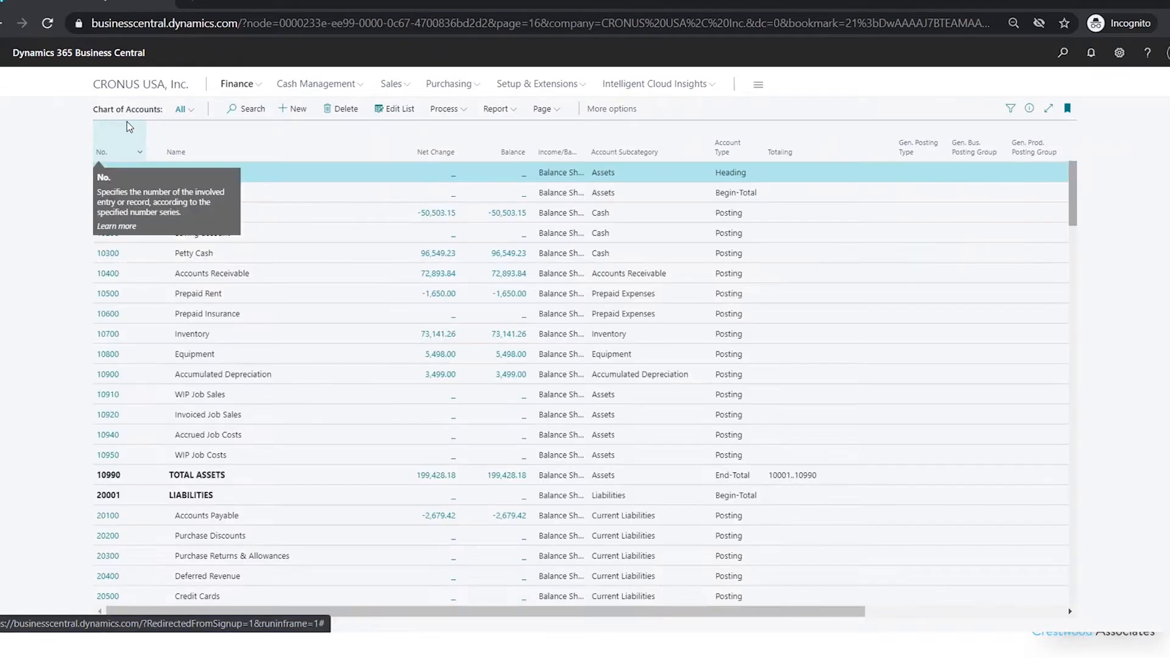
click(253, 109)
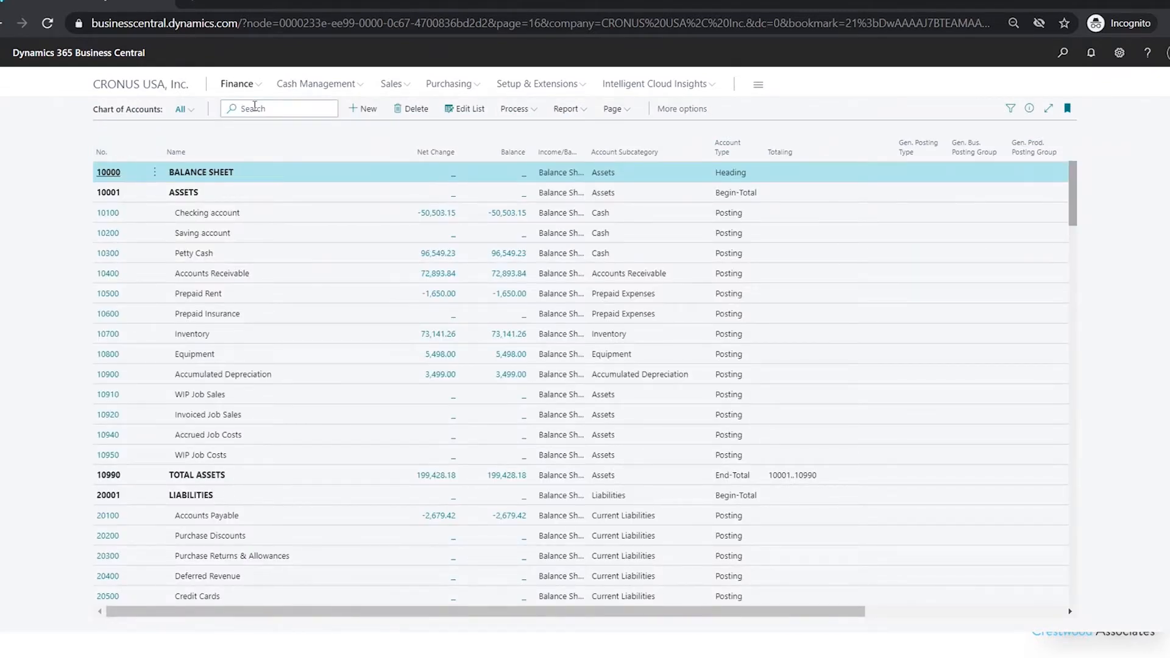
text(60100)
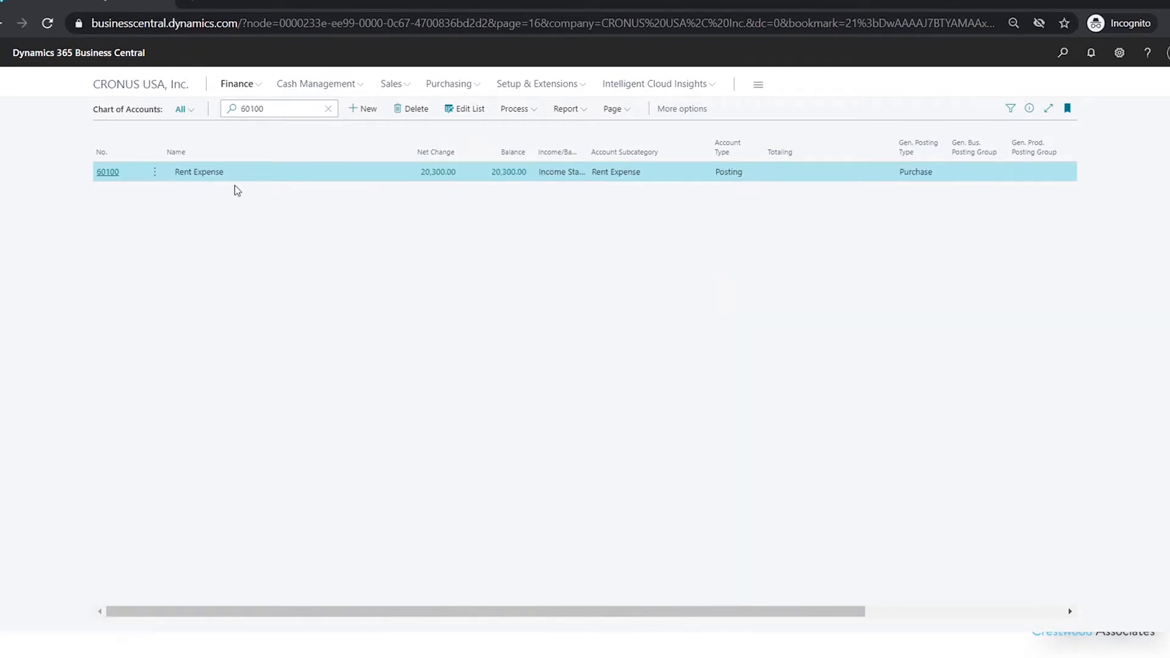
click(110, 174)
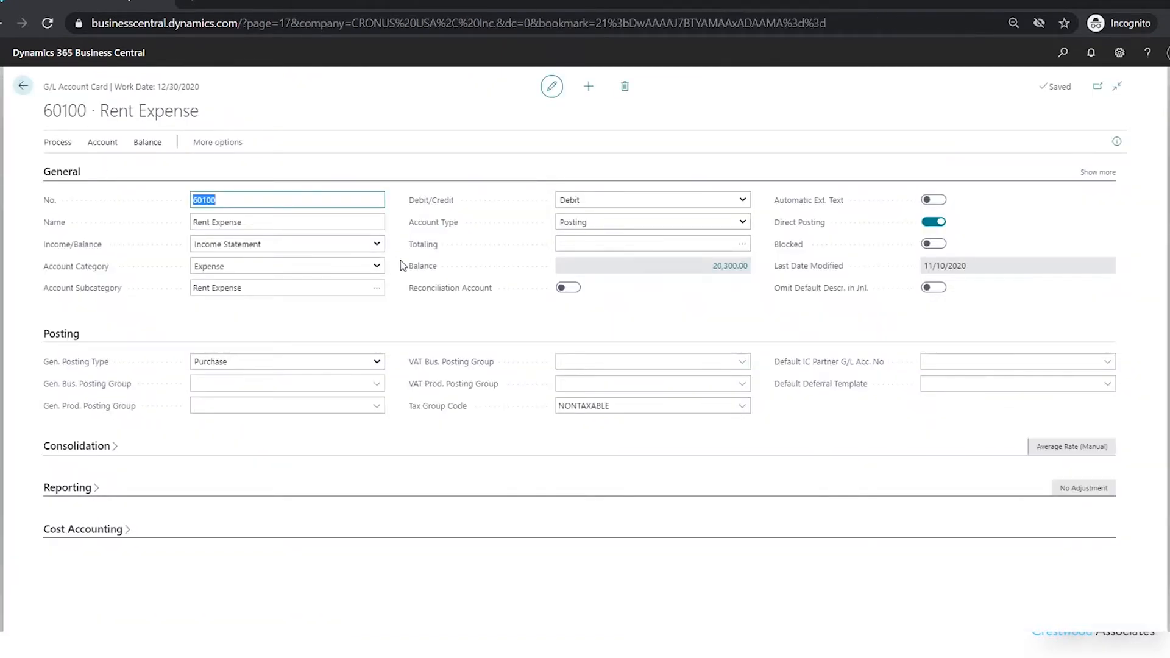
Drill into the account balance and filter the General Ledger Entries by Department Code SALES
click(738, 268)
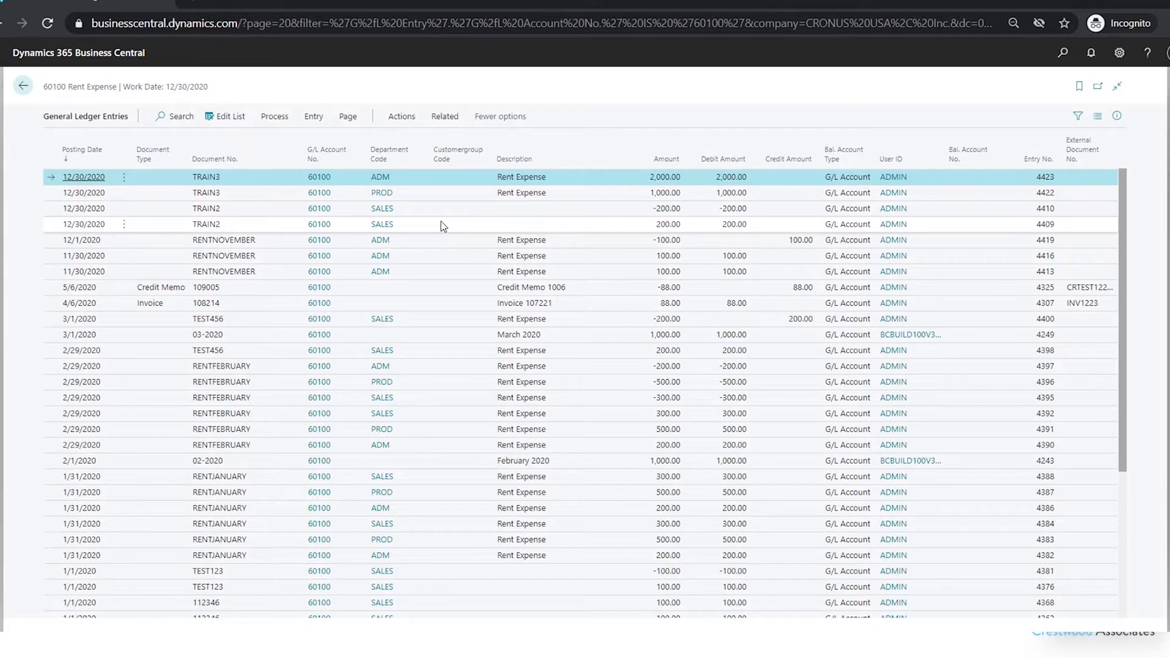
click(1076, 119)
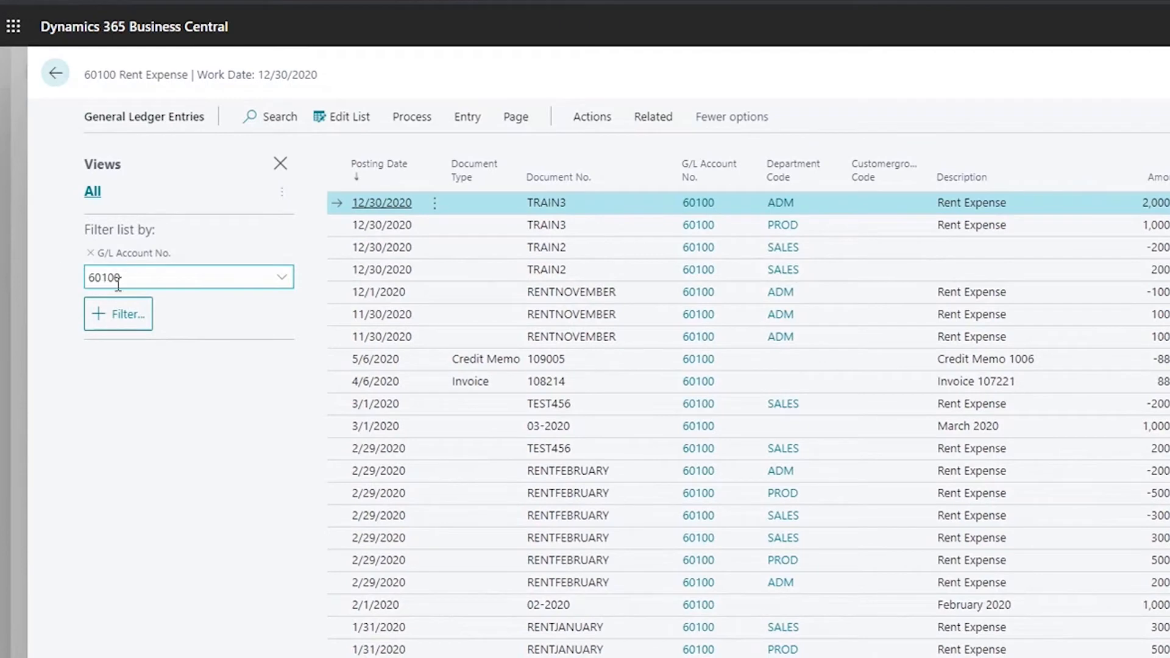
click(133, 327)
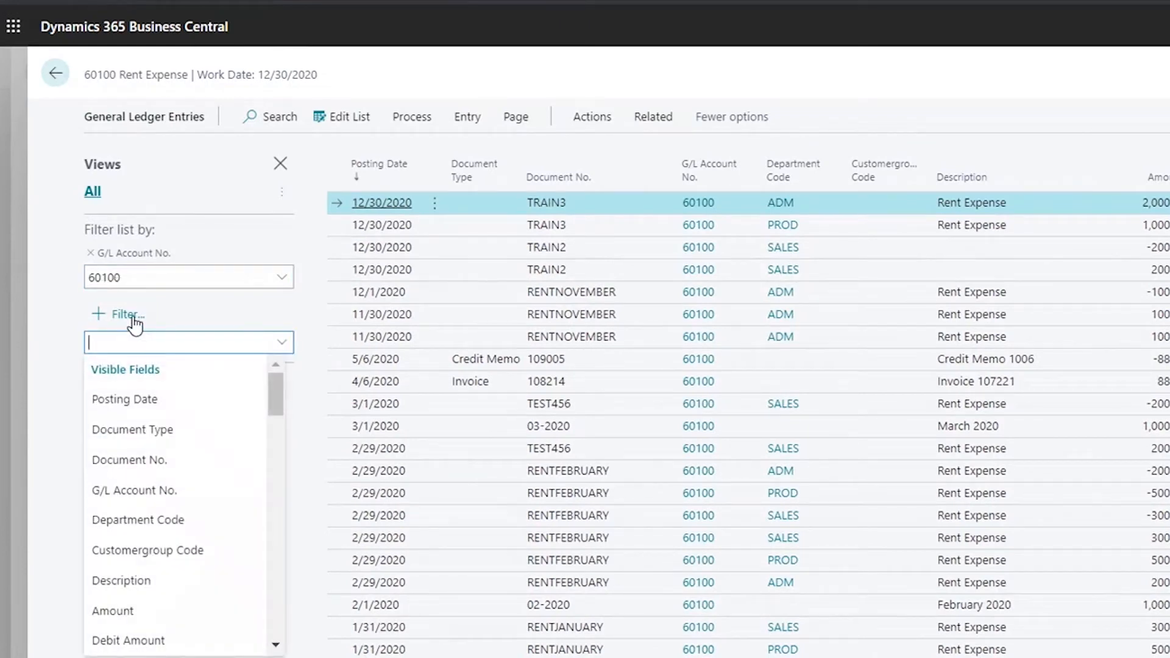
click(174, 523)
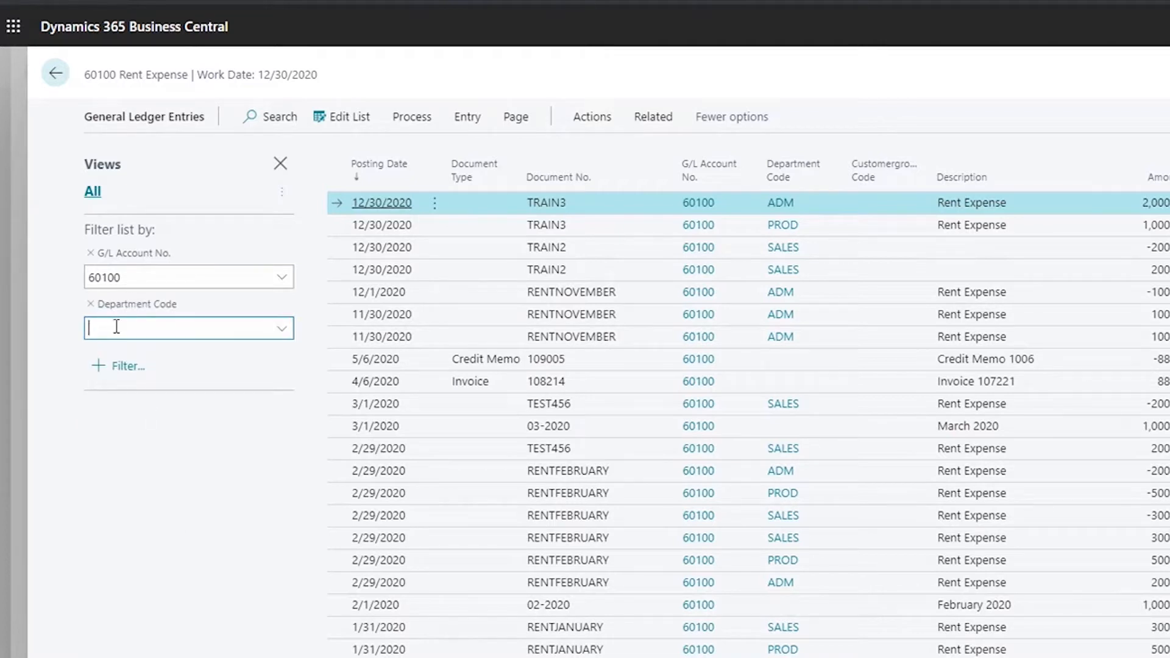
text(SALES)
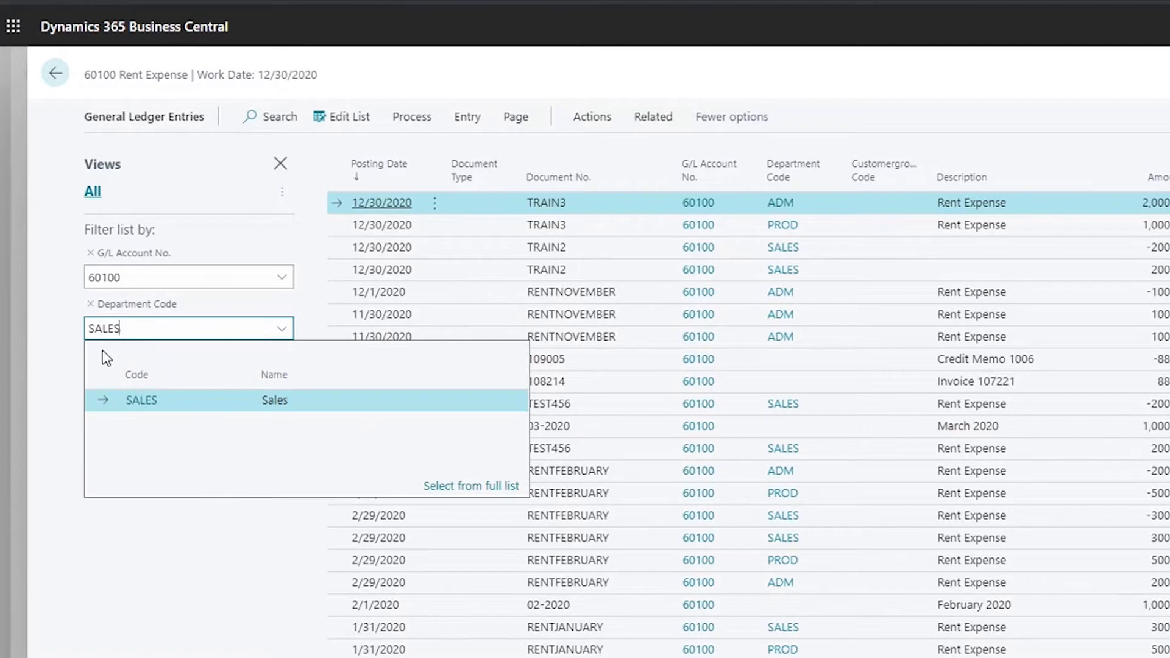
key(Tab)
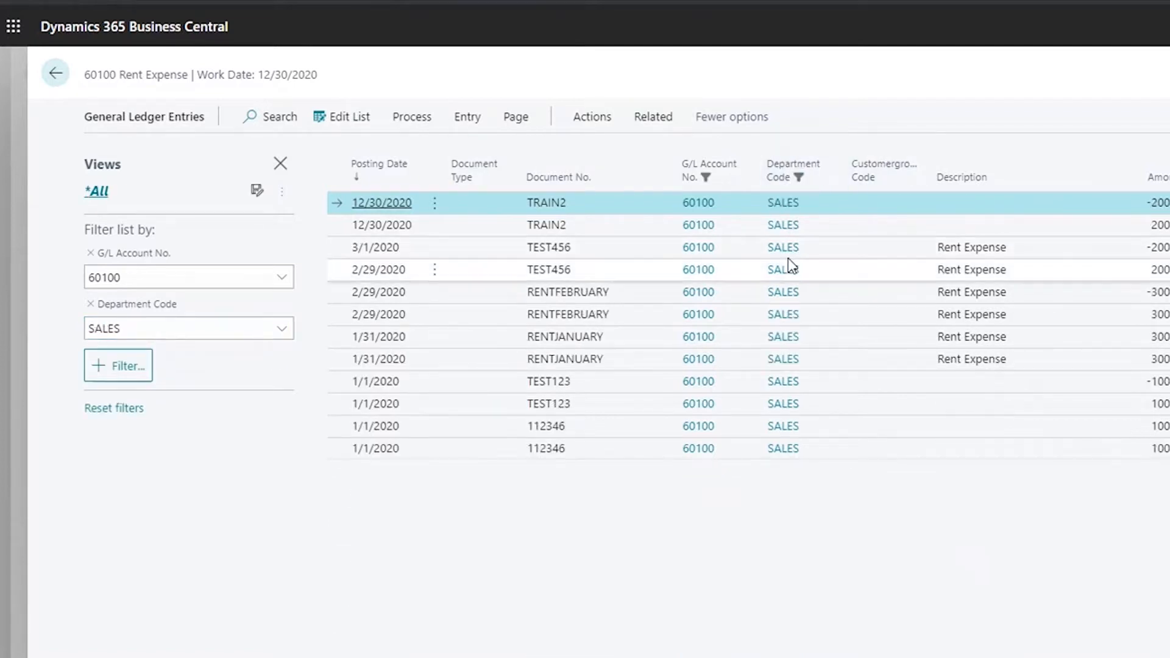
mouse_move(790, 188)
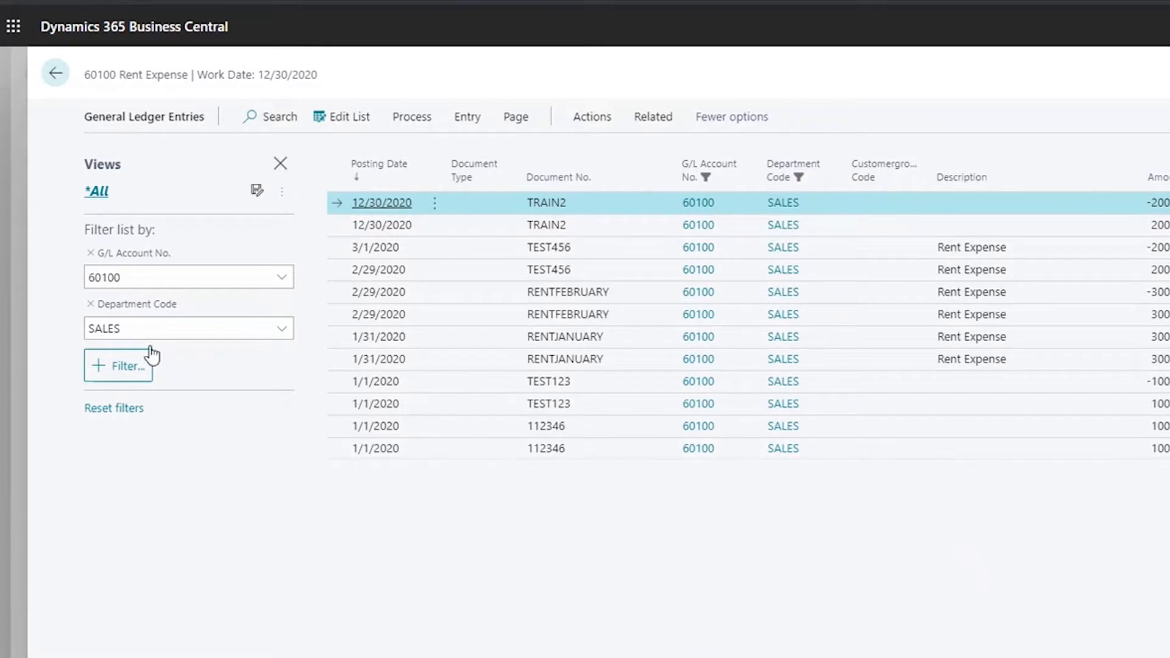
click(115, 368)
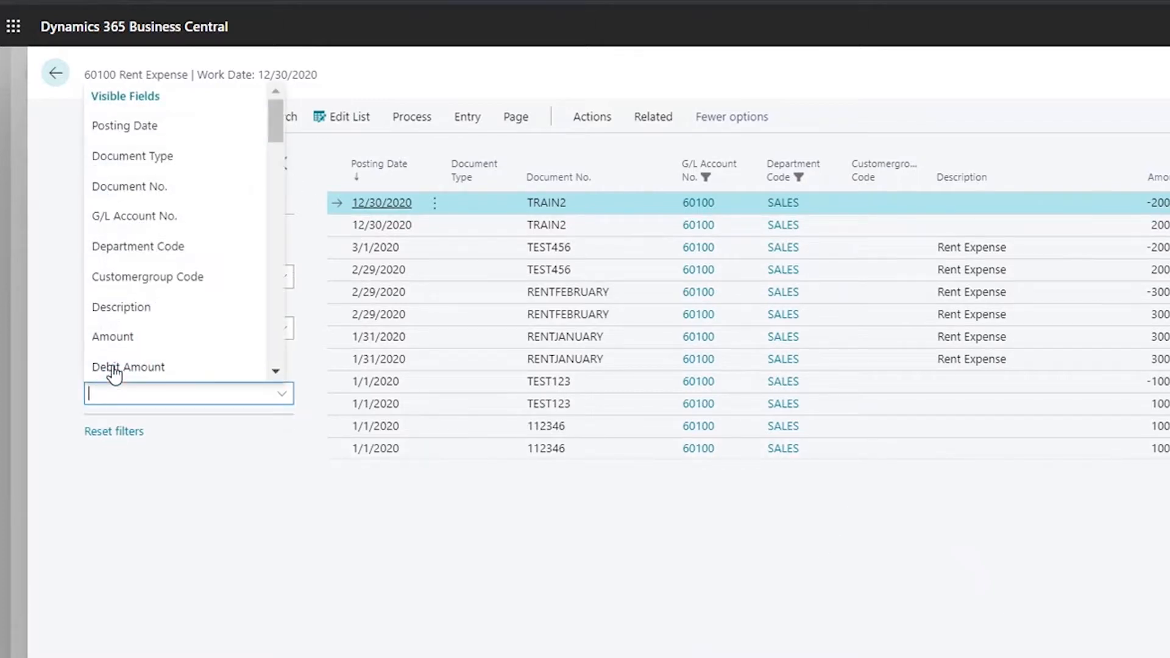
drag(276, 104, 251, 92)
click(363, 546)
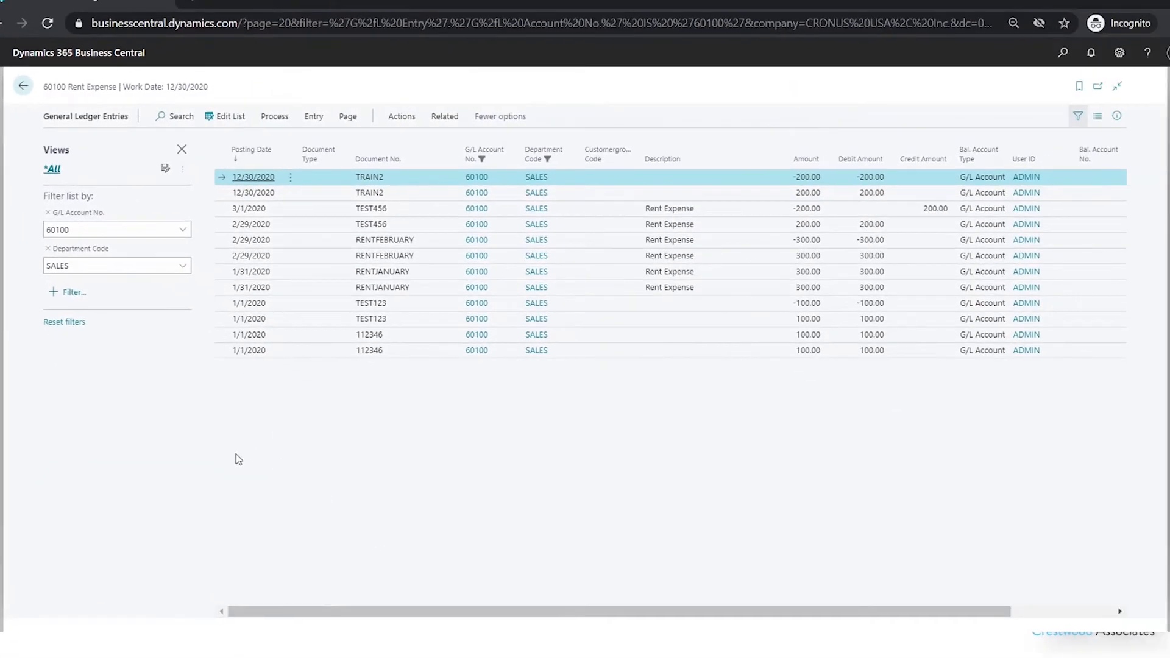
click(183, 153)
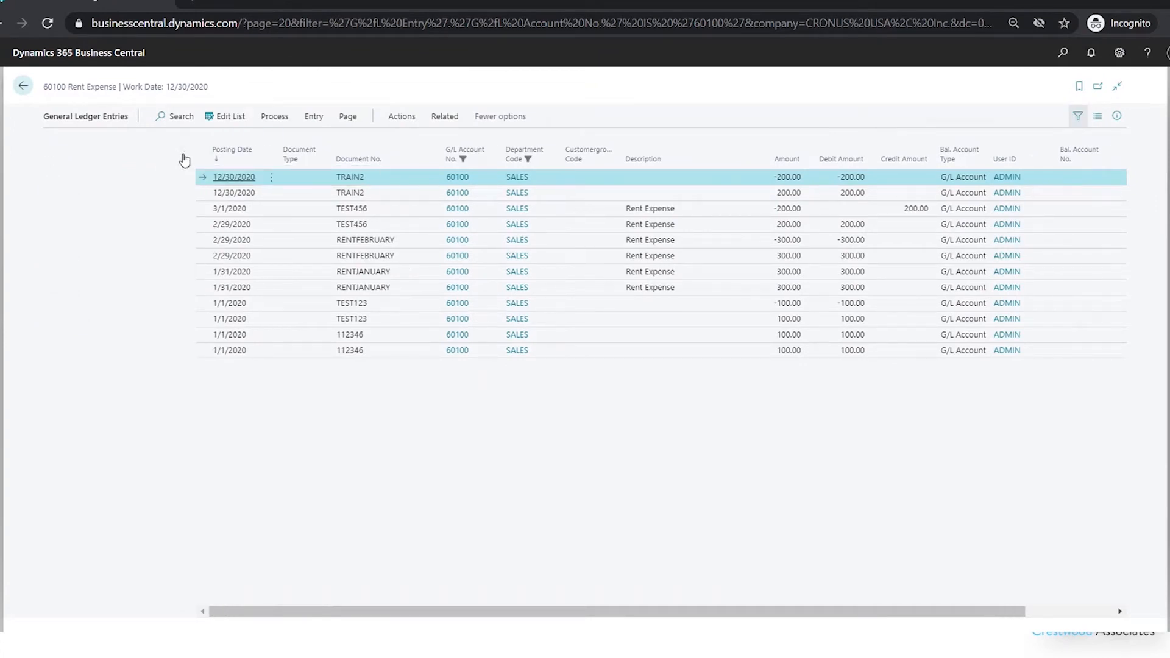
click(1077, 118)
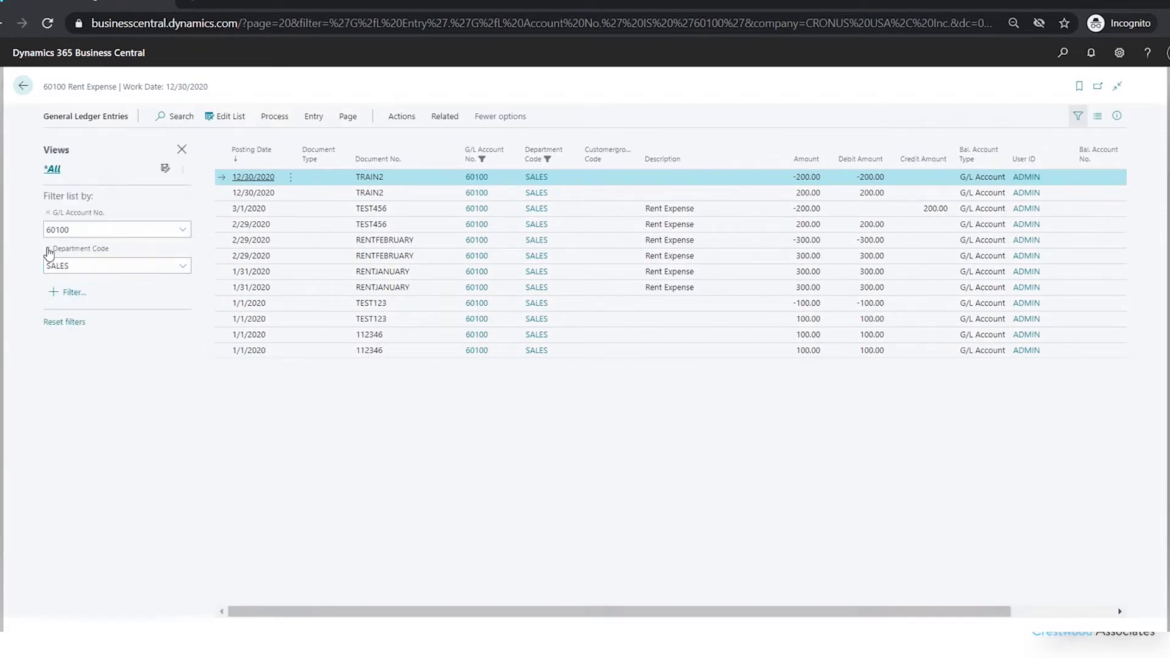
Remove the Department Code filter from the entries and close the filter pane
click(48, 249)
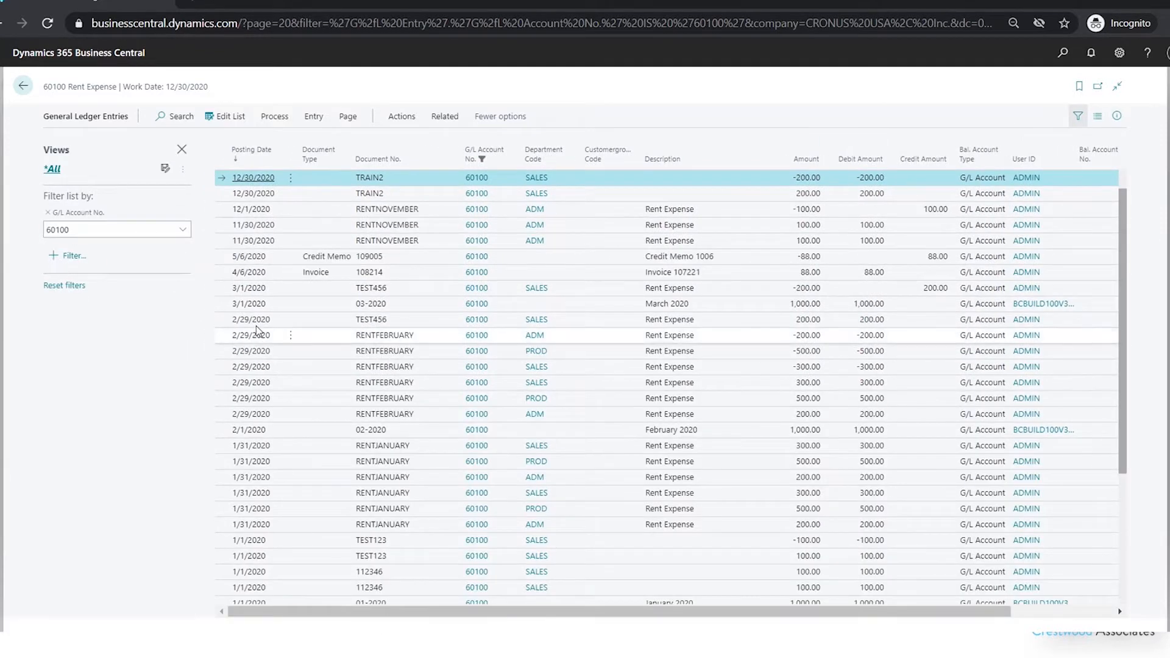
click(183, 145)
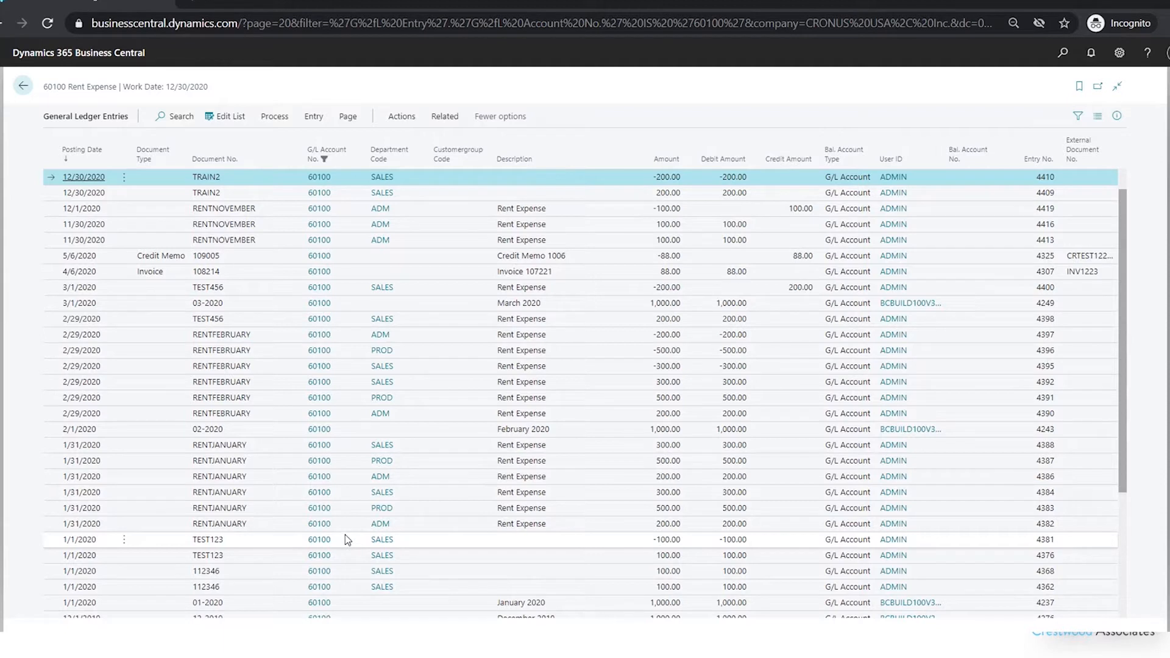
Set a dimension filter on the ledger entries for DEPARTMENT with the value SALES
click(314, 118)
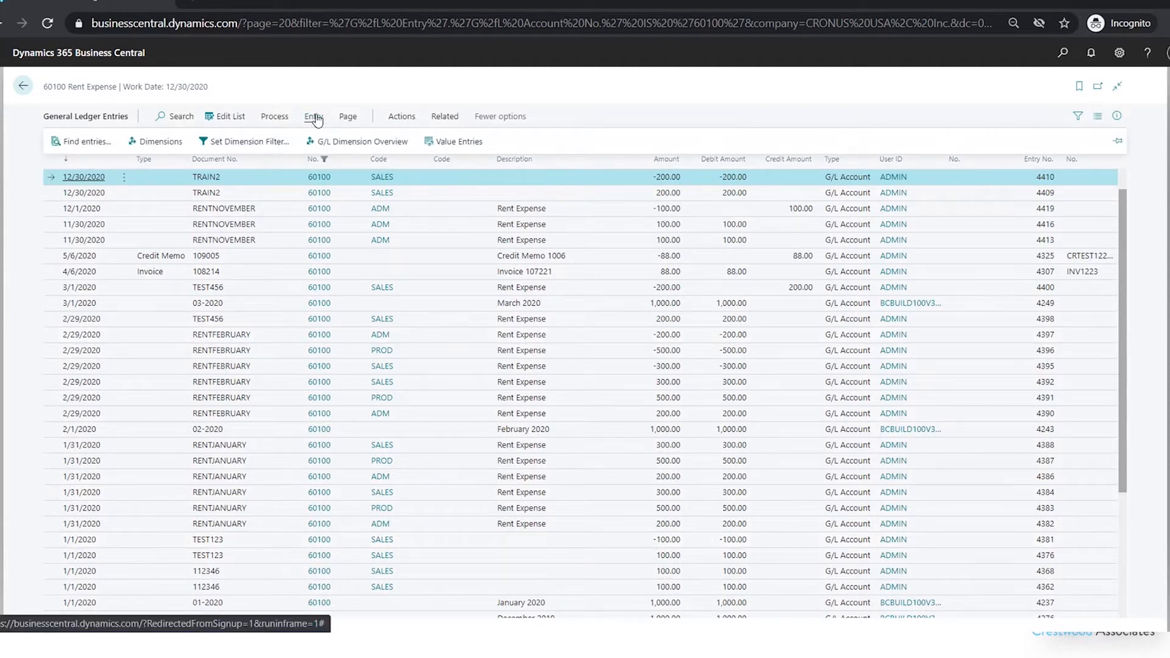
click(242, 143)
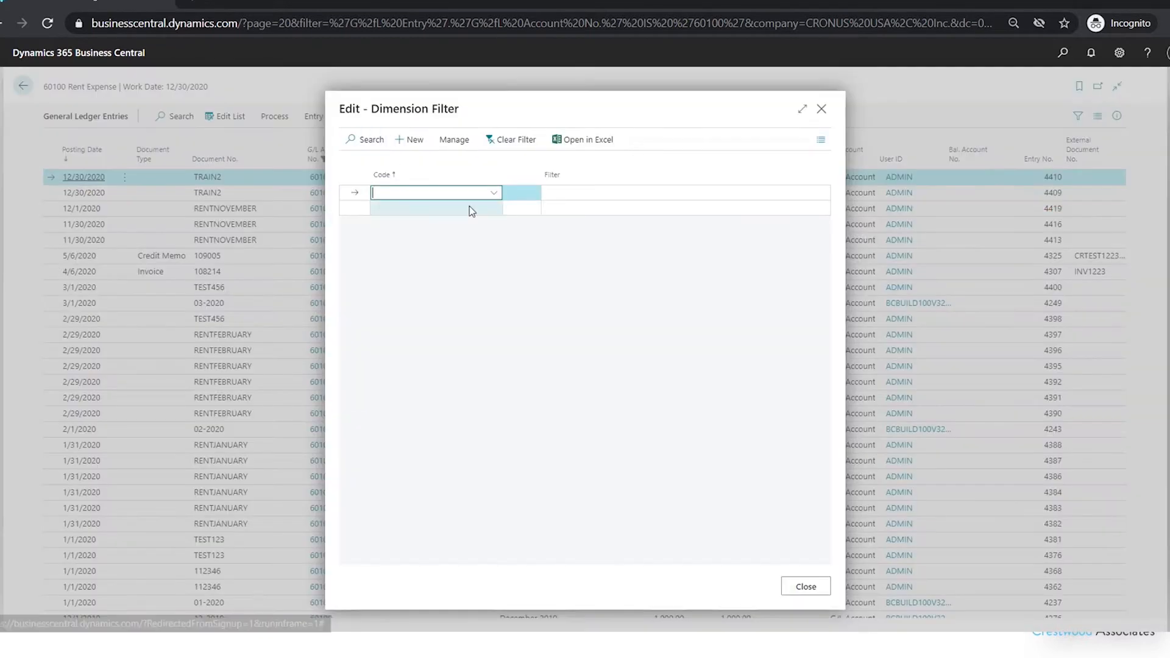
click(495, 192)
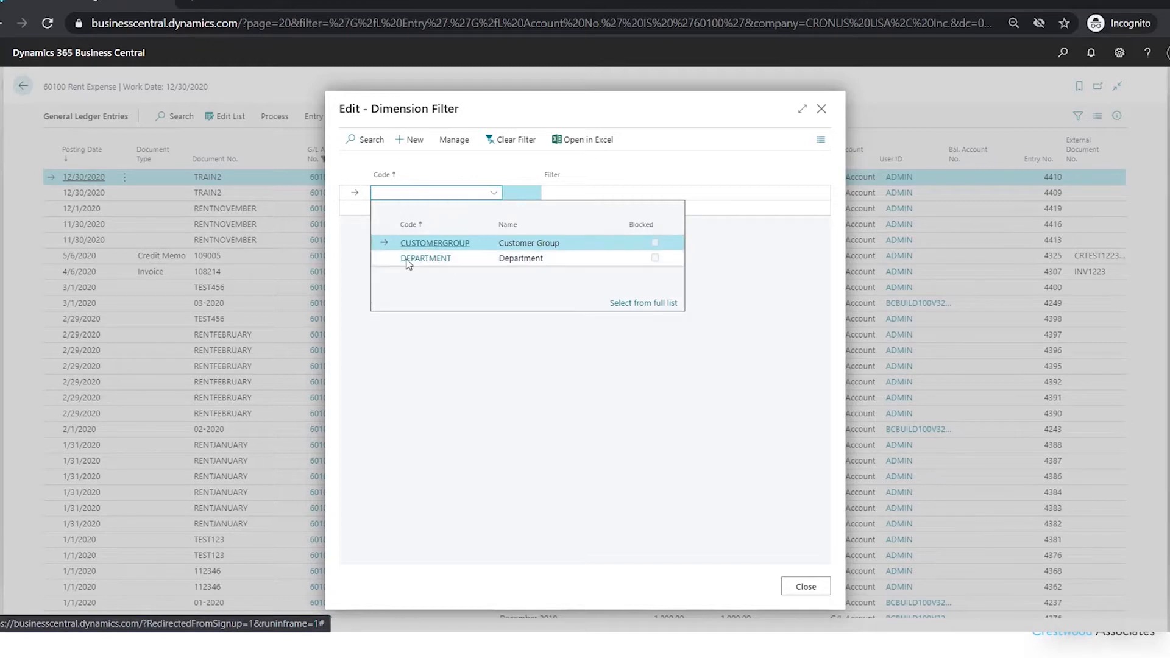
click(426, 258)
click(810, 189)
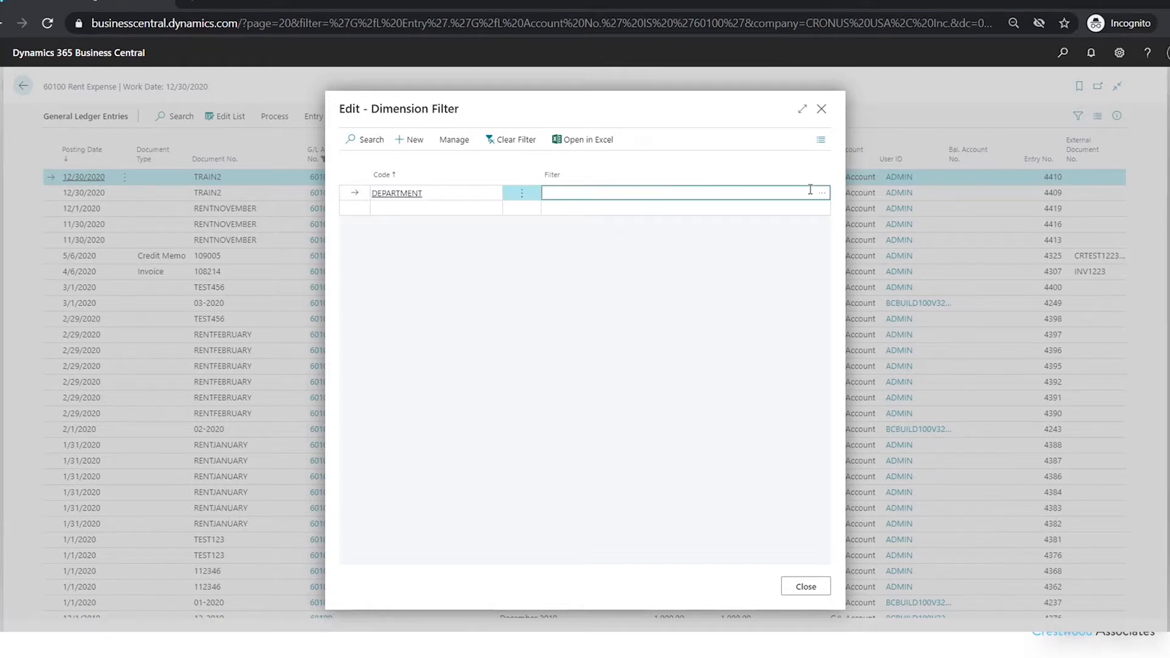
click(822, 193)
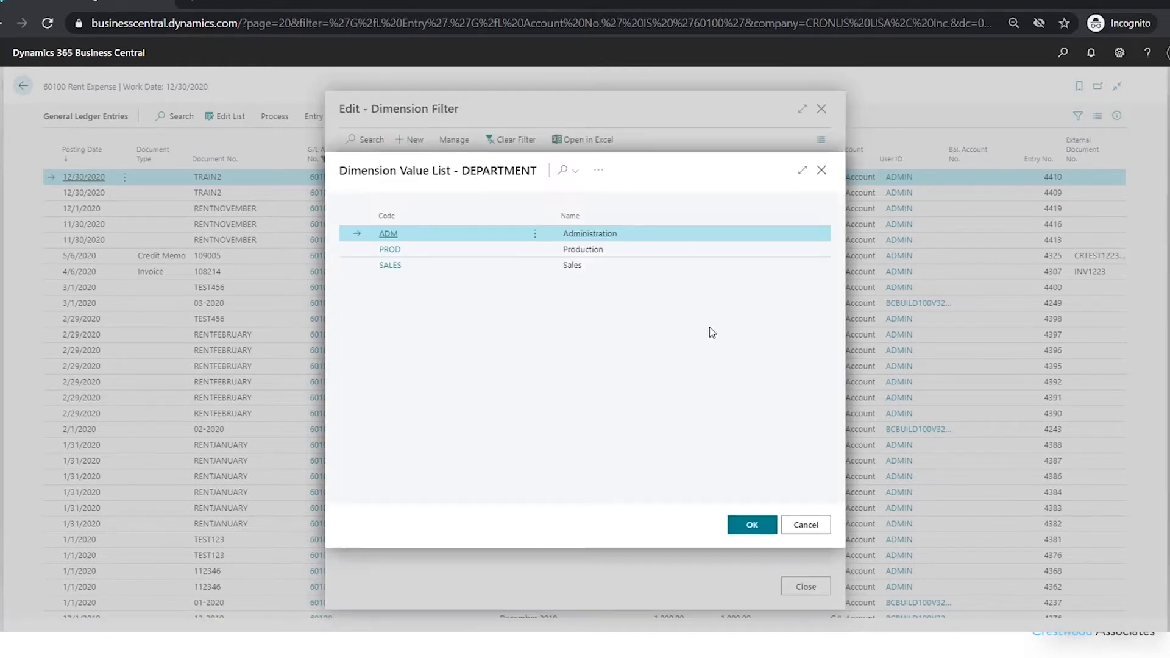
click(392, 266)
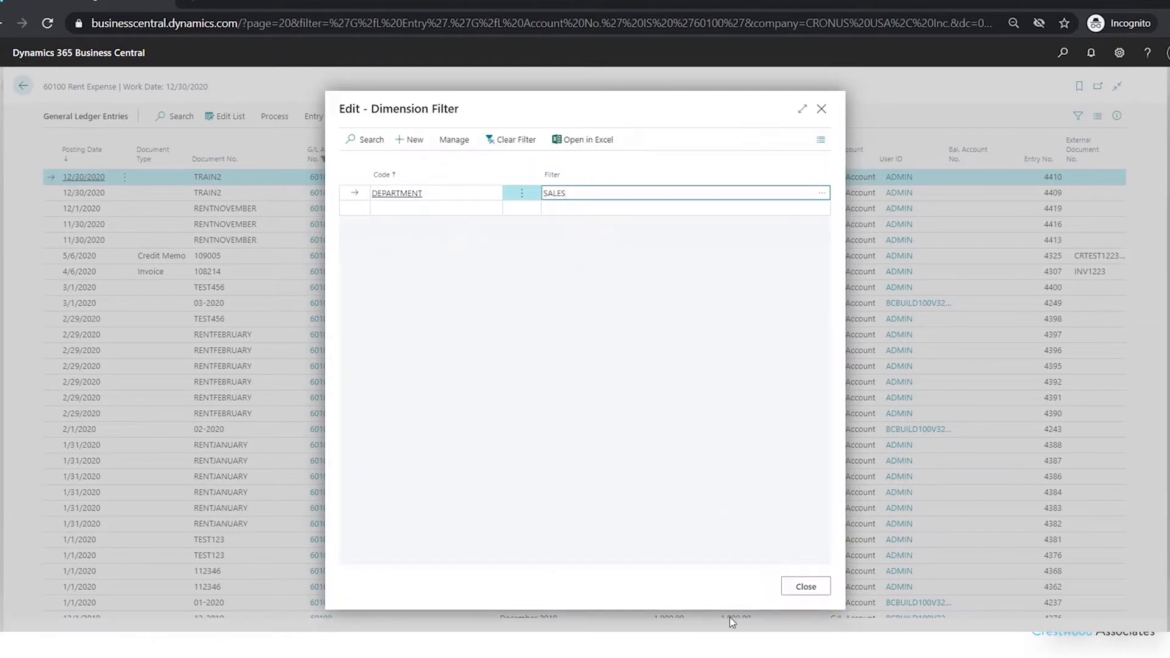
click(824, 589)
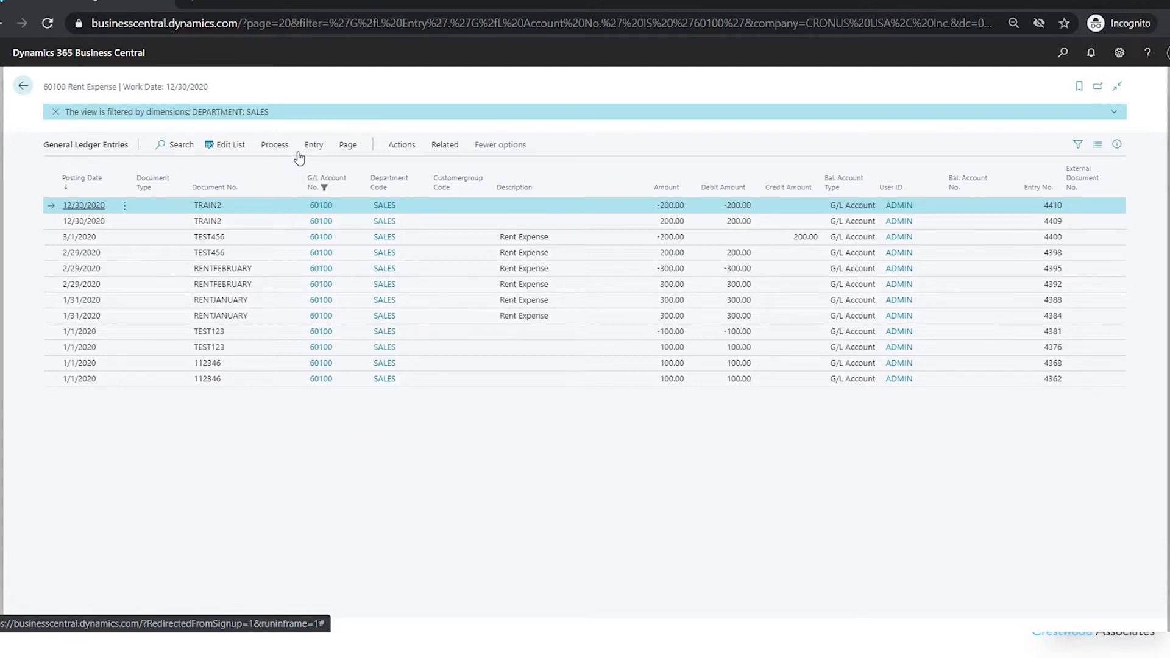
Clear the dimension filter on the ledger entries and close the dimension filter window
click(323, 147)
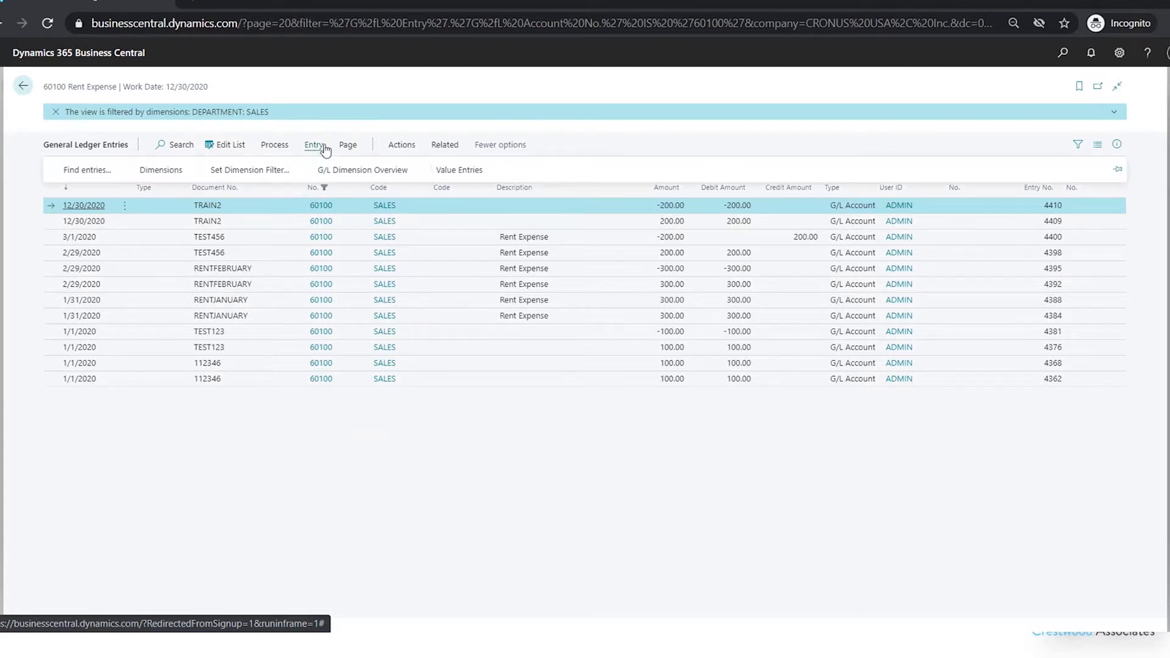
click(262, 172)
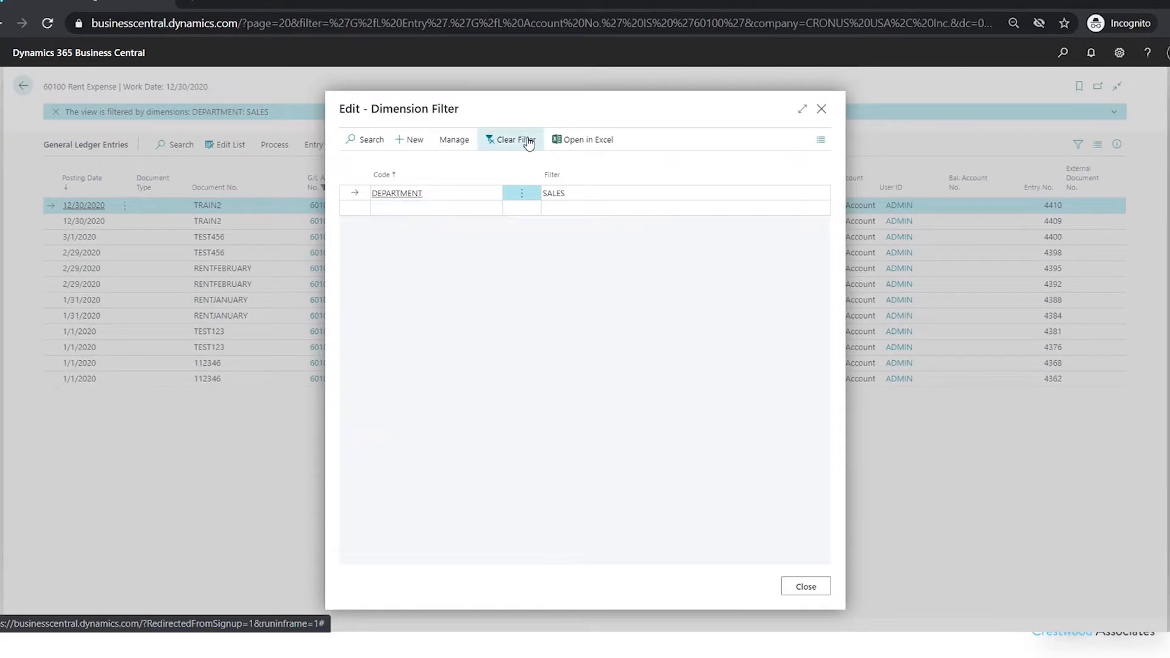
click(518, 143)
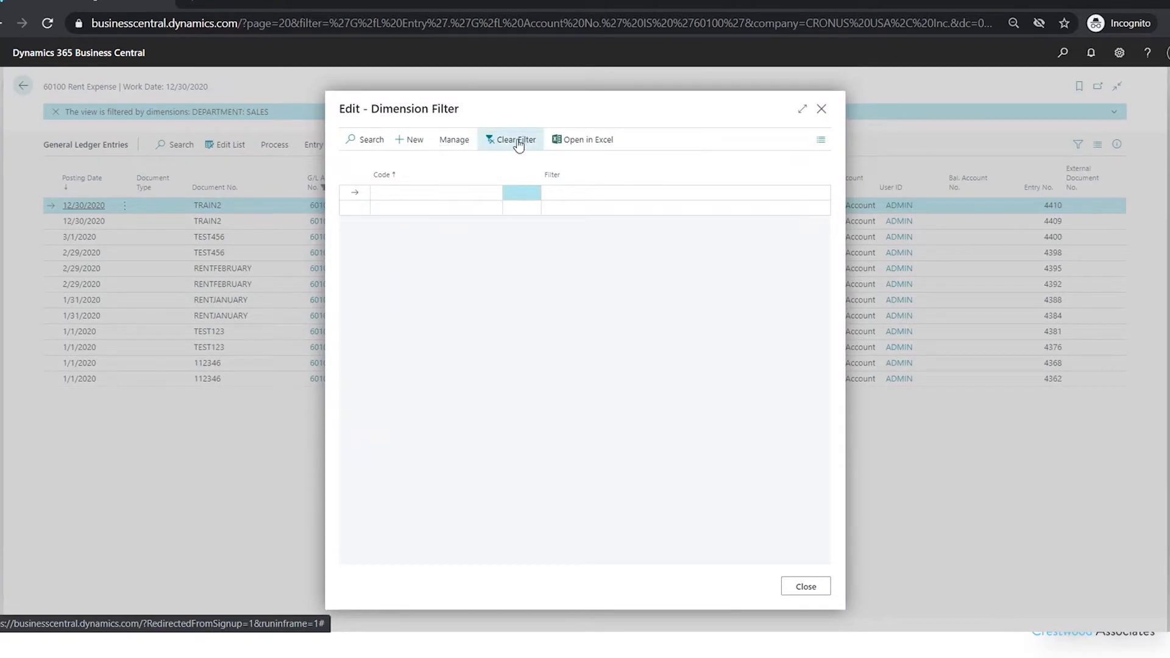
click(811, 590)
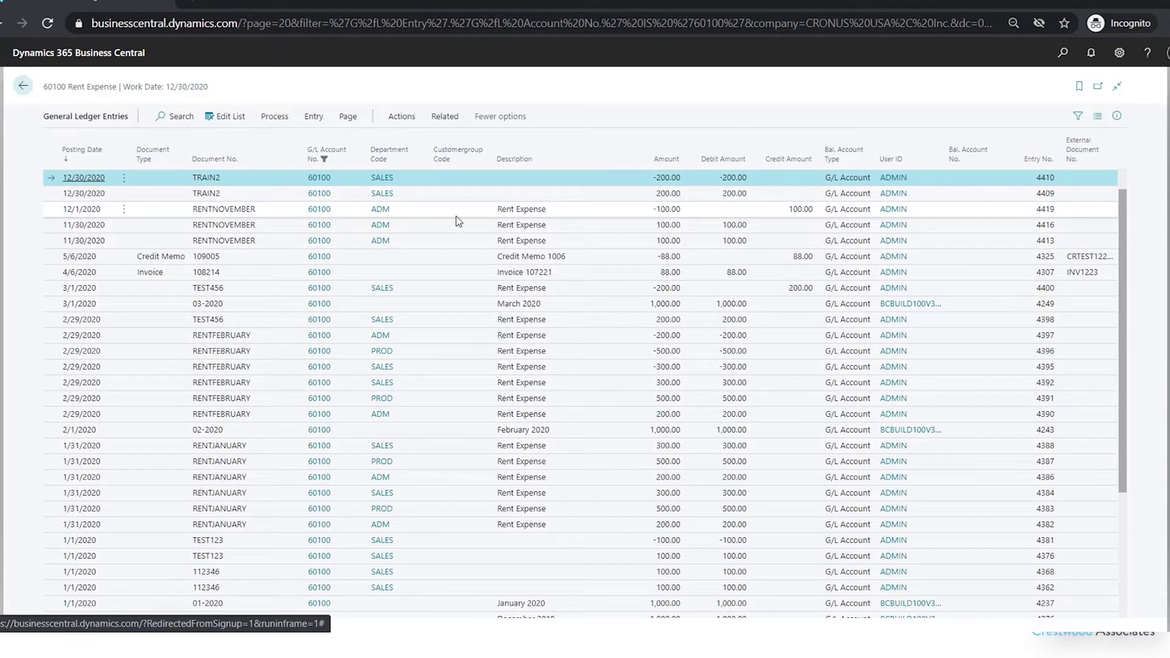
Open the ledger entries in Excel and return to the Chart of Accounts list
click(348, 120)
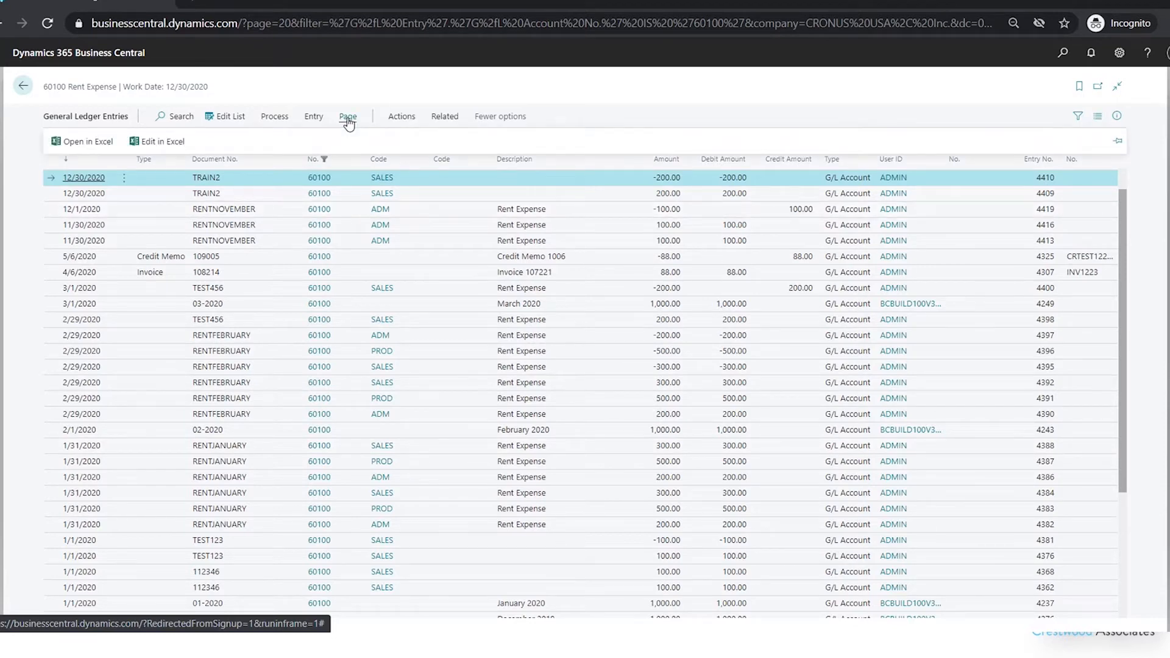
click(79, 146)
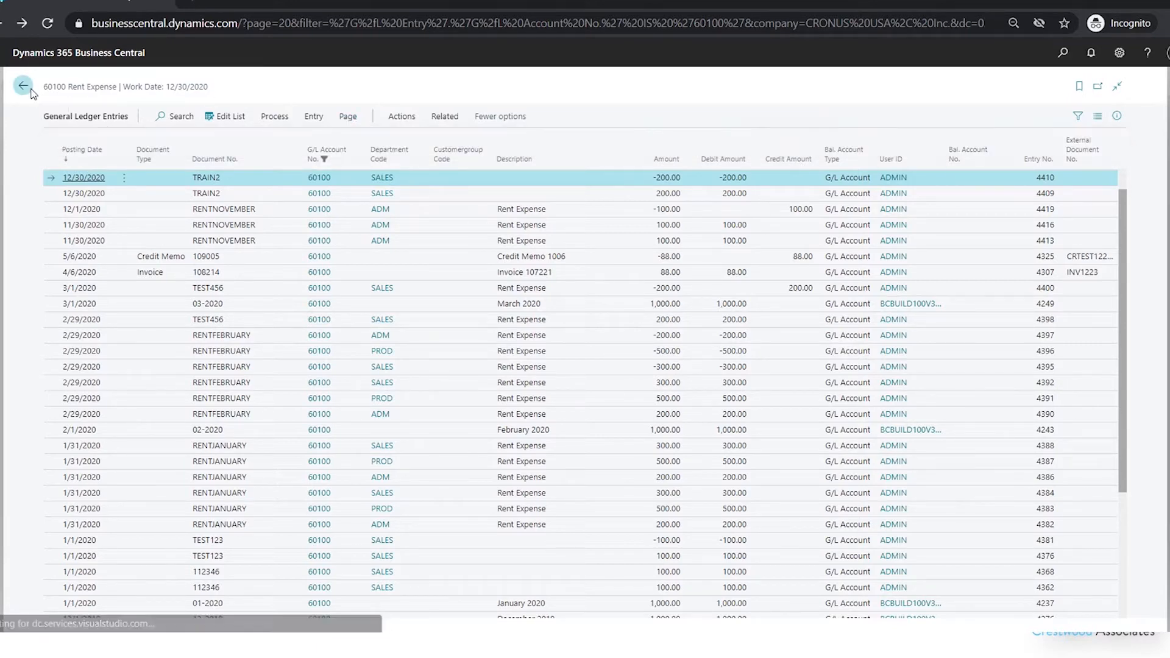
click(31, 89)
click(27, 87)
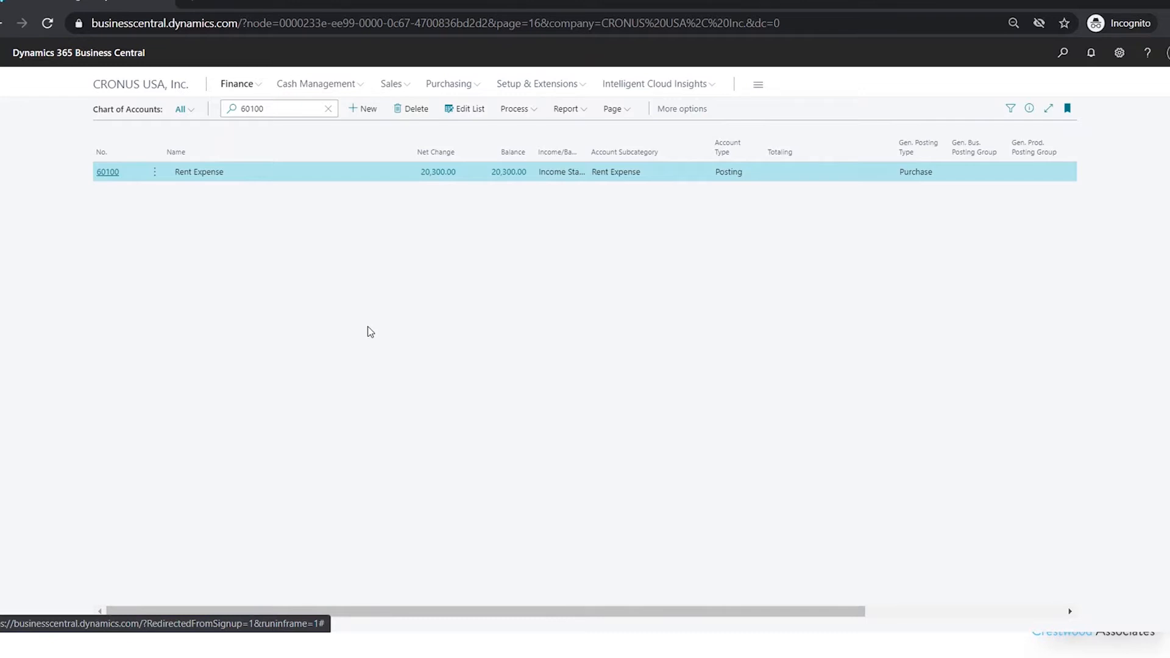
Open the Trial Balance Detail/Summary report, show Accounts with Activities, and turn on Print Transaction Detail
click(566, 111)
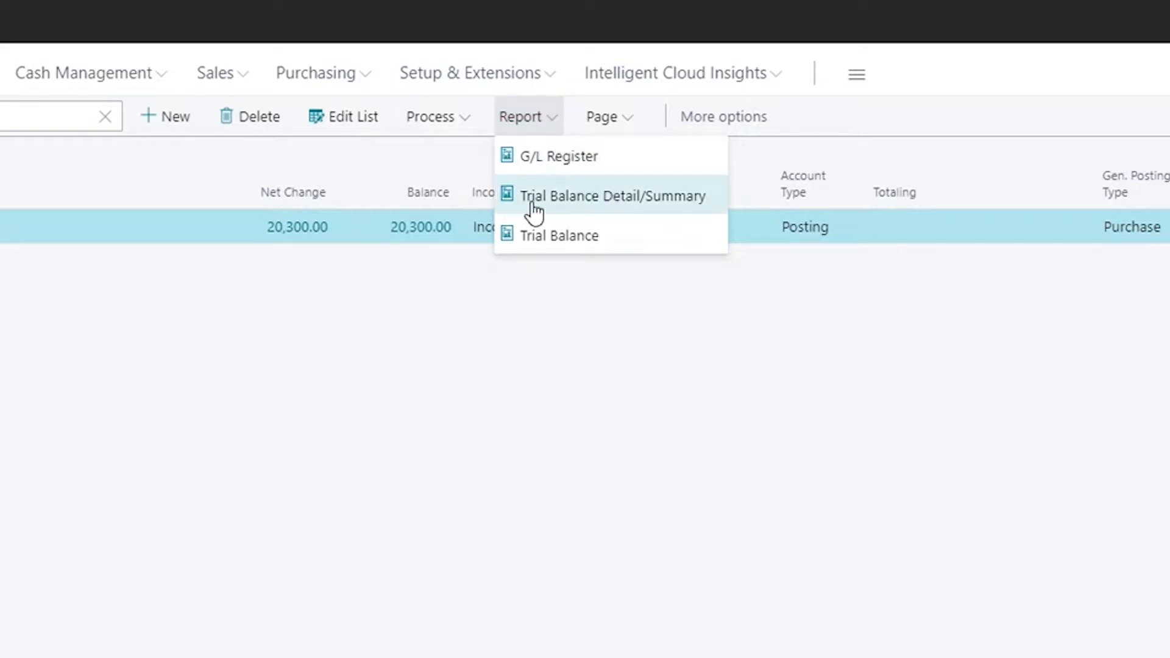
click(627, 204)
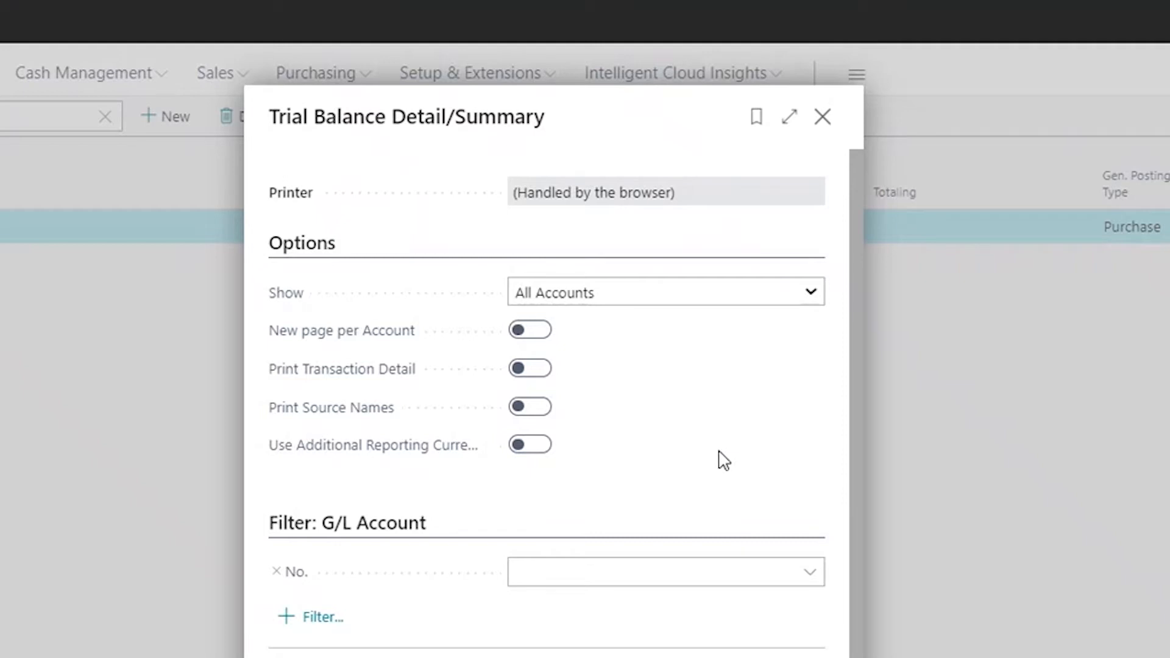
click(805, 298)
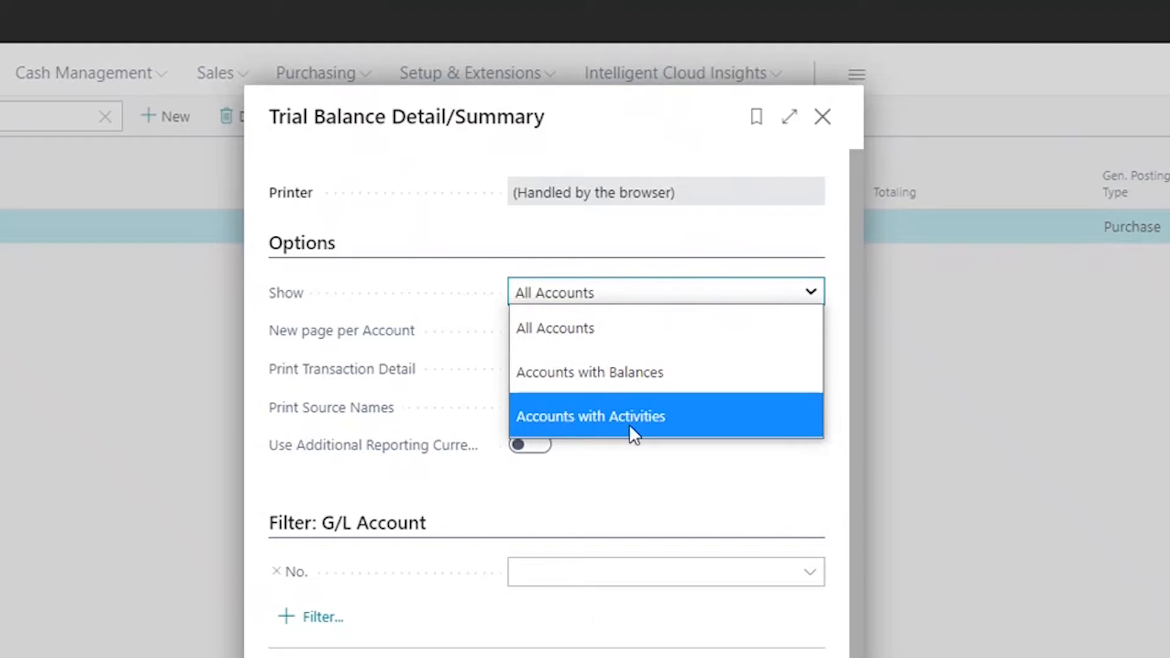
click(661, 420)
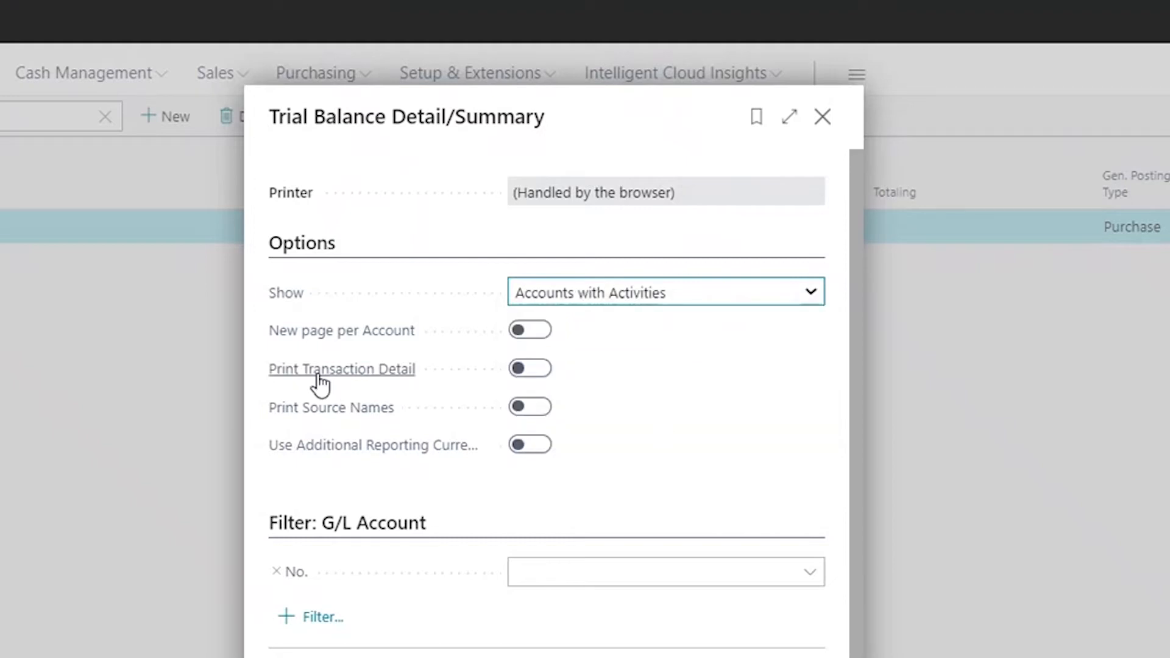
click(539, 373)
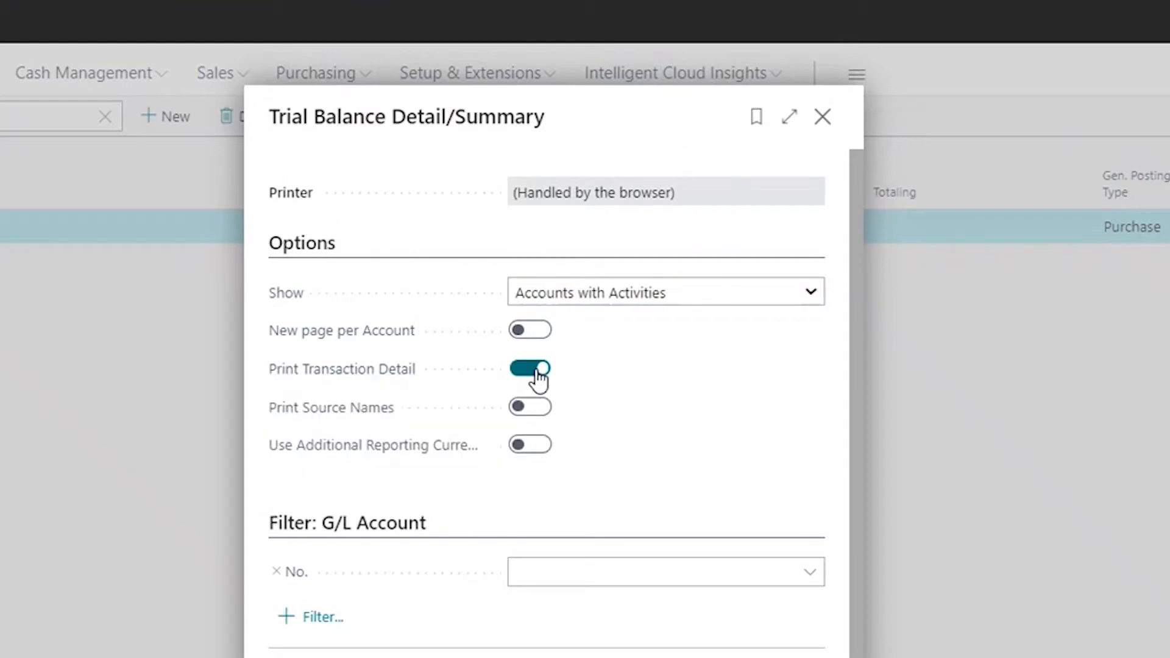
Set the report's Date Filter to 12/01/20..12/31/20
click(561, 346)
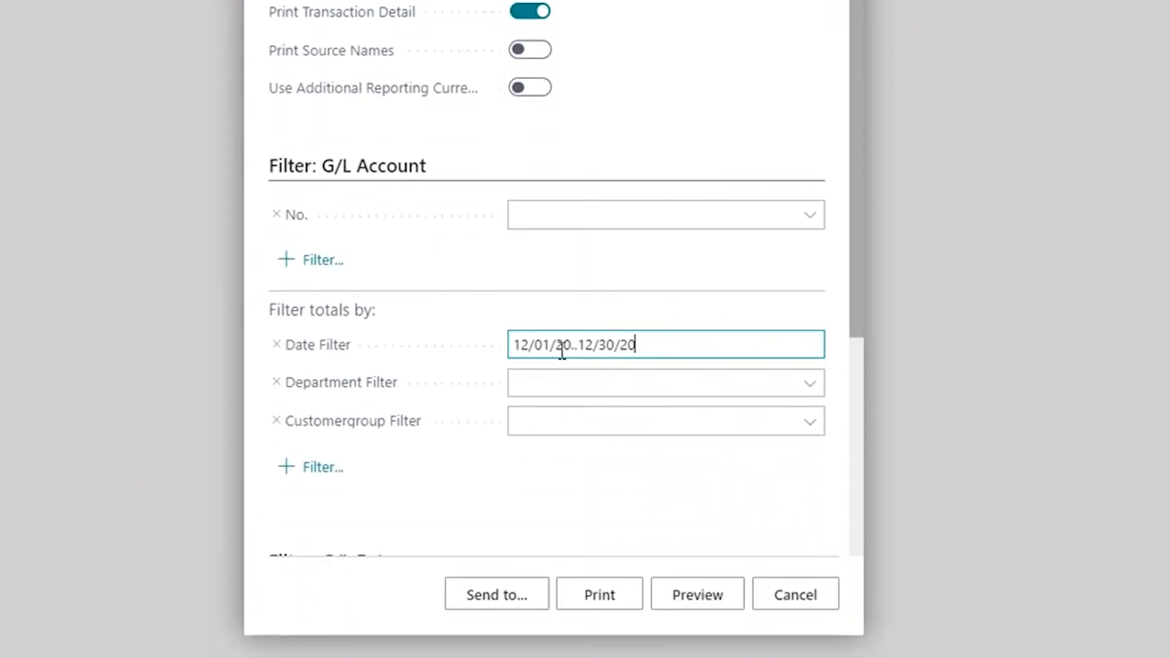
drag(514, 346, 669, 347)
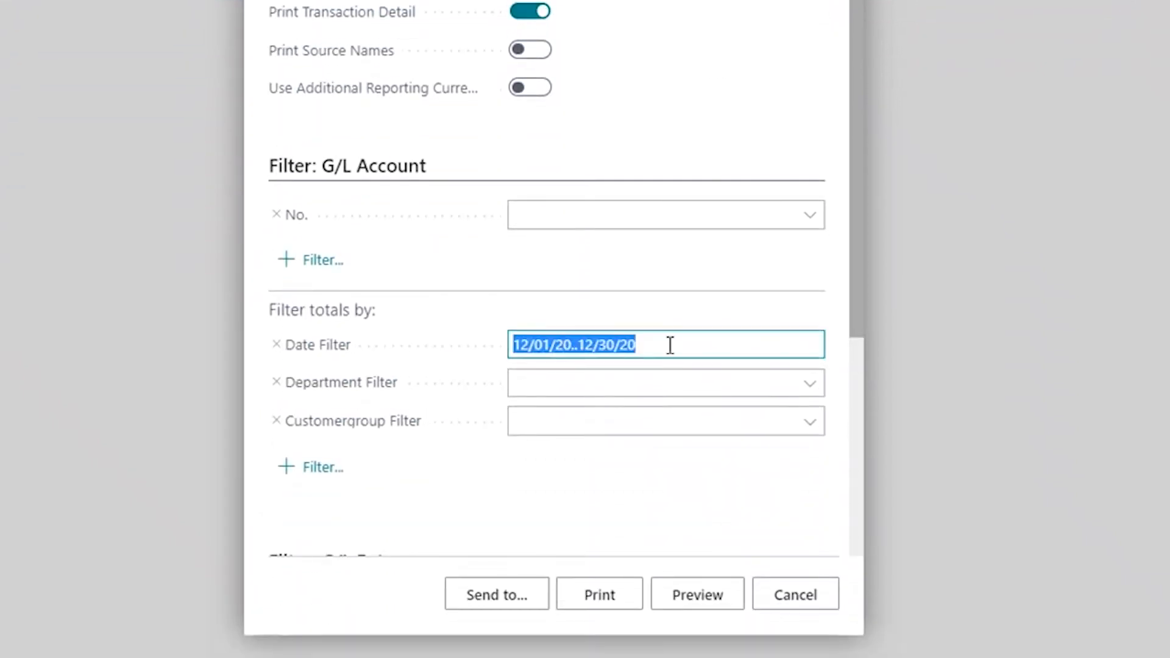
click(710, 351)
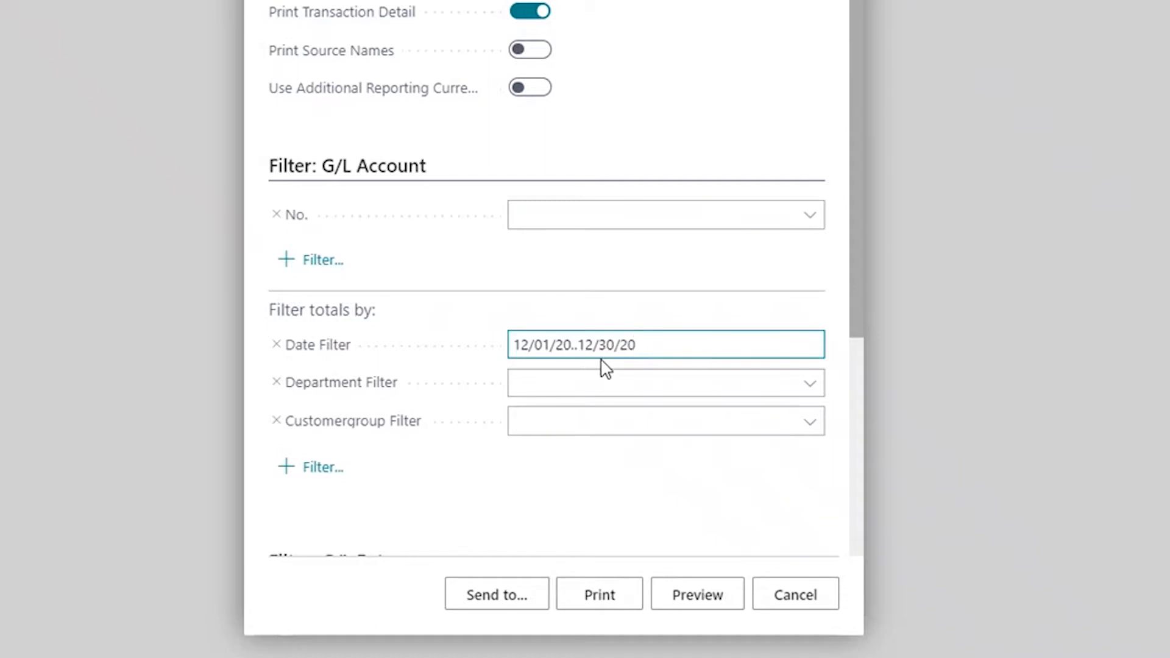
drag(607, 345, 615, 346)
text(1)
click(771, 88)
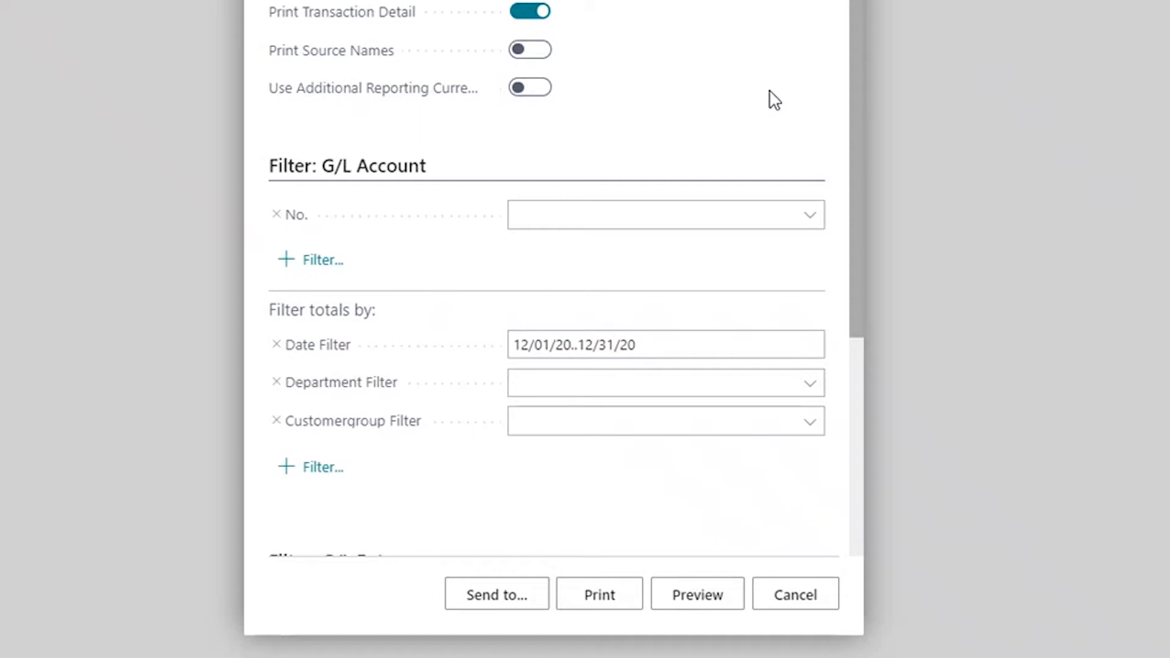
Preview the detail trial balance, page through it, and return to the report request dialog
click(688, 596)
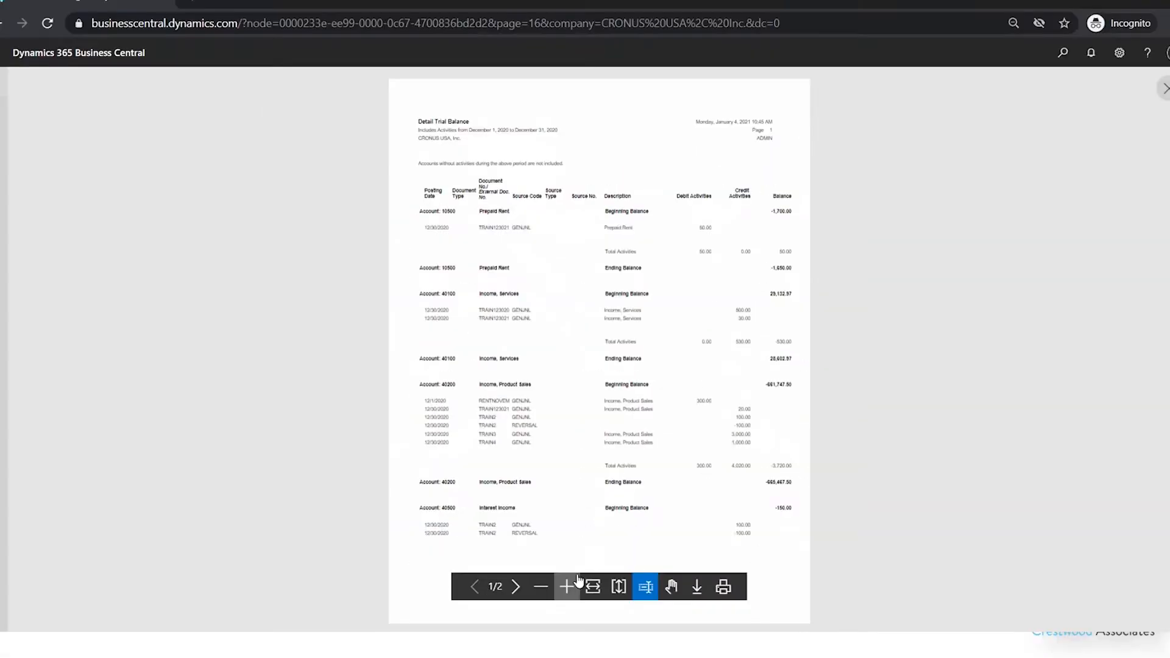
click(570, 586)
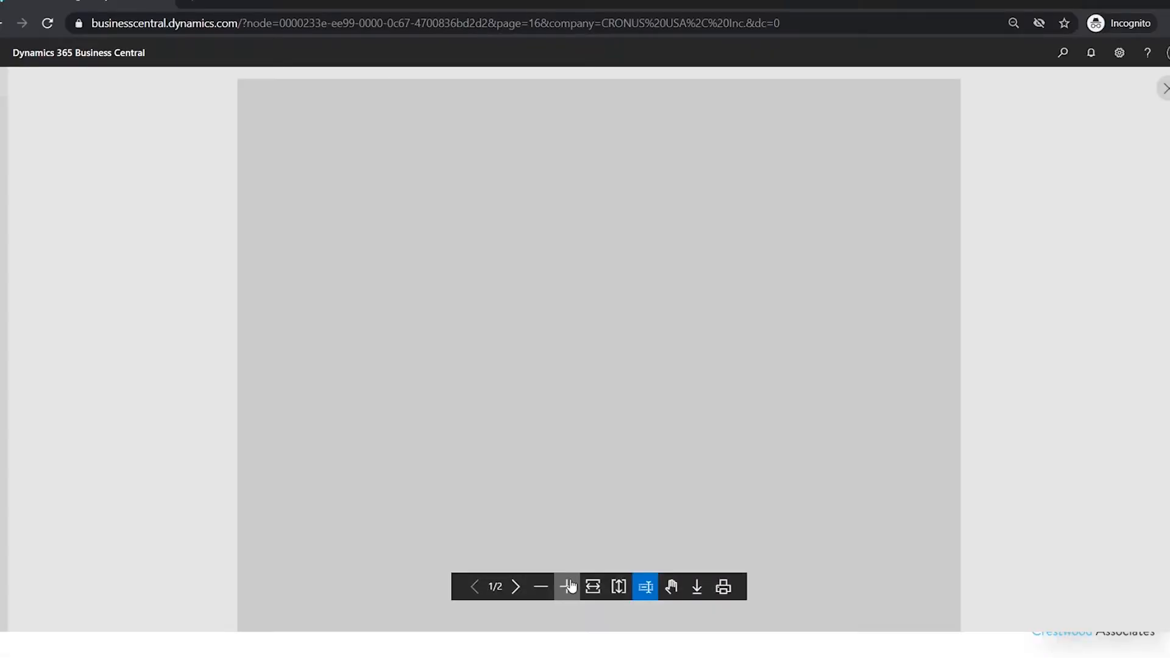
click(671, 586)
drag(710, 387, 778, 414)
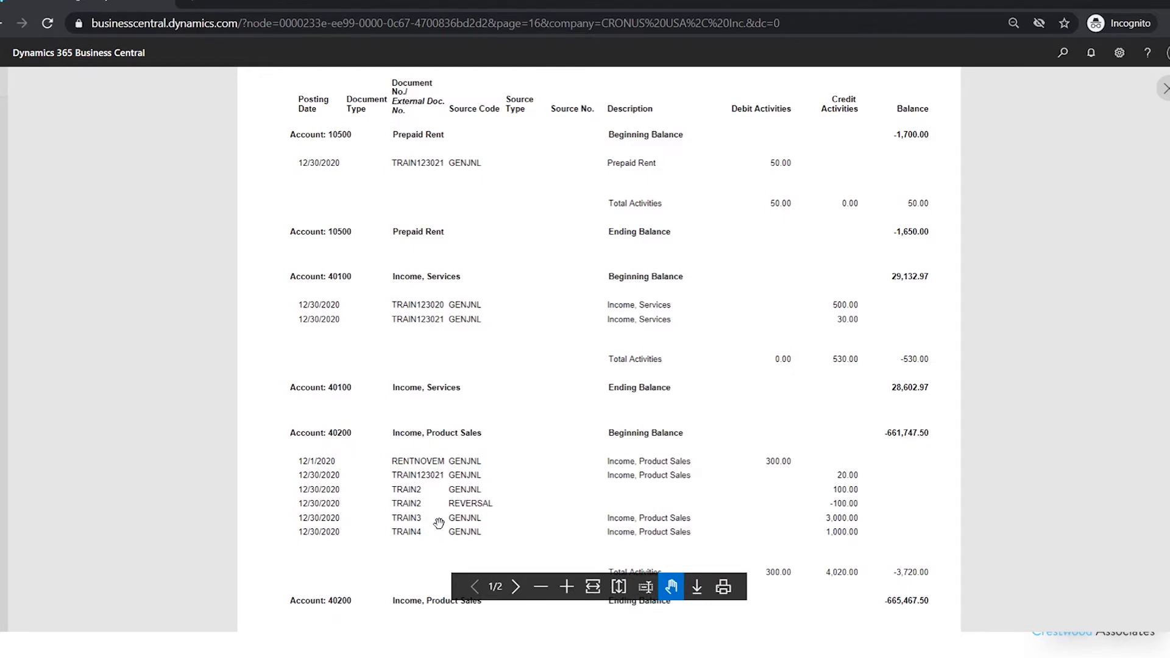
click(516, 586)
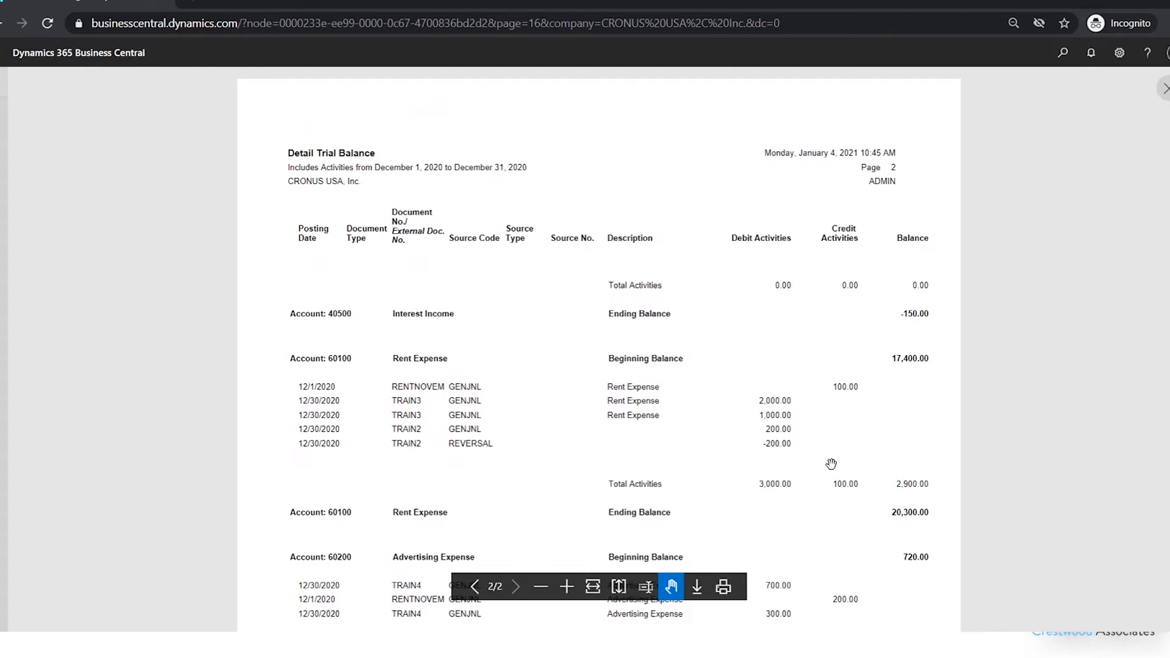
click(1165, 89)
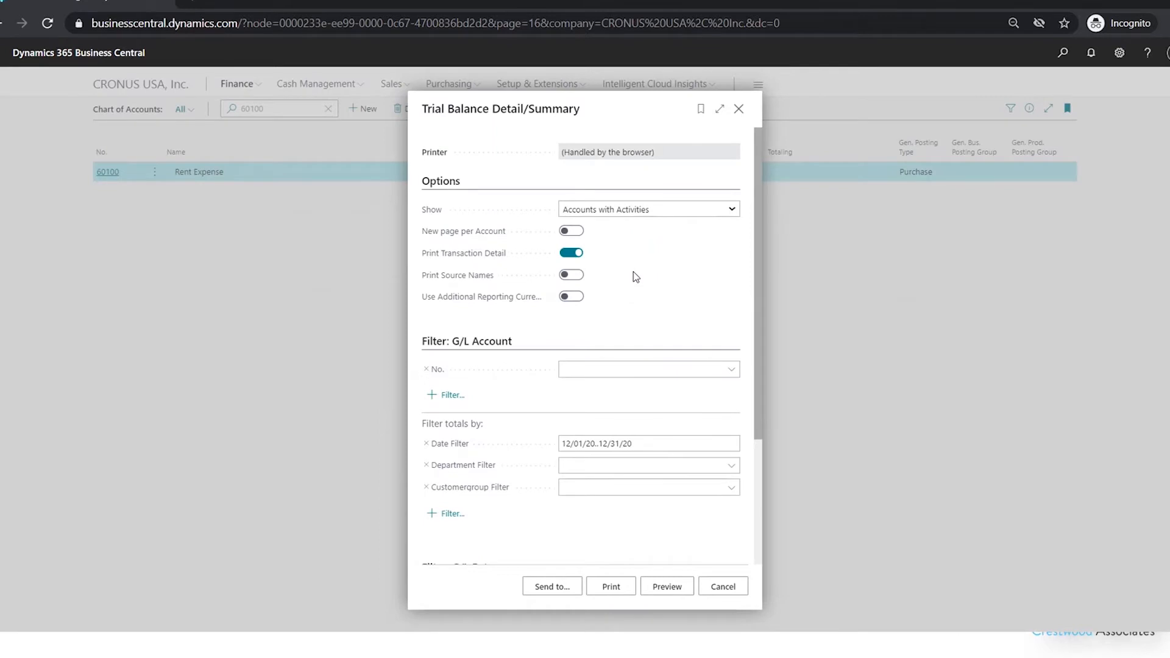
Set the Department Filter to SALES, preview the report, and review the Rent Expense section on page 2
click(575, 464)
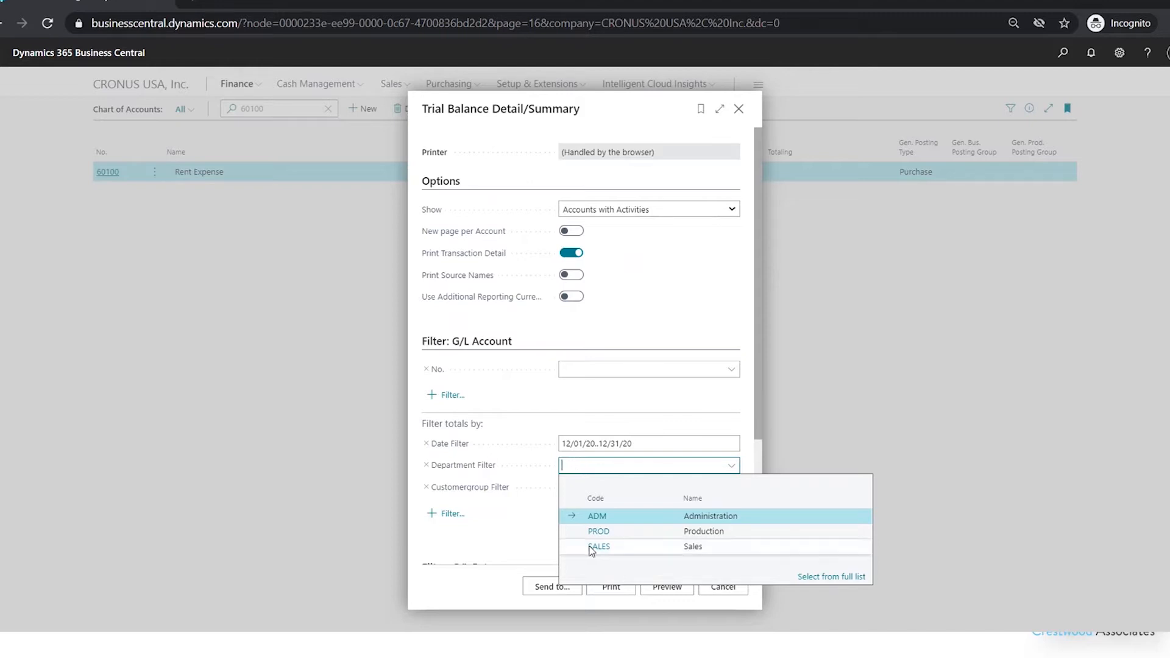
click(612, 547)
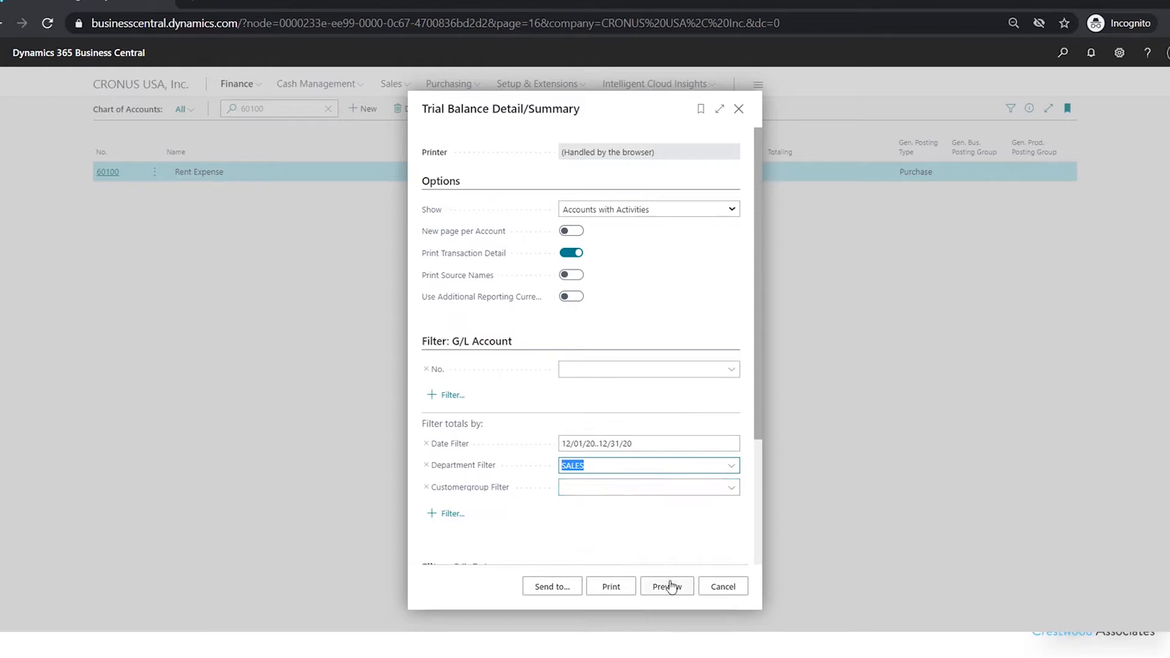
click(671, 589)
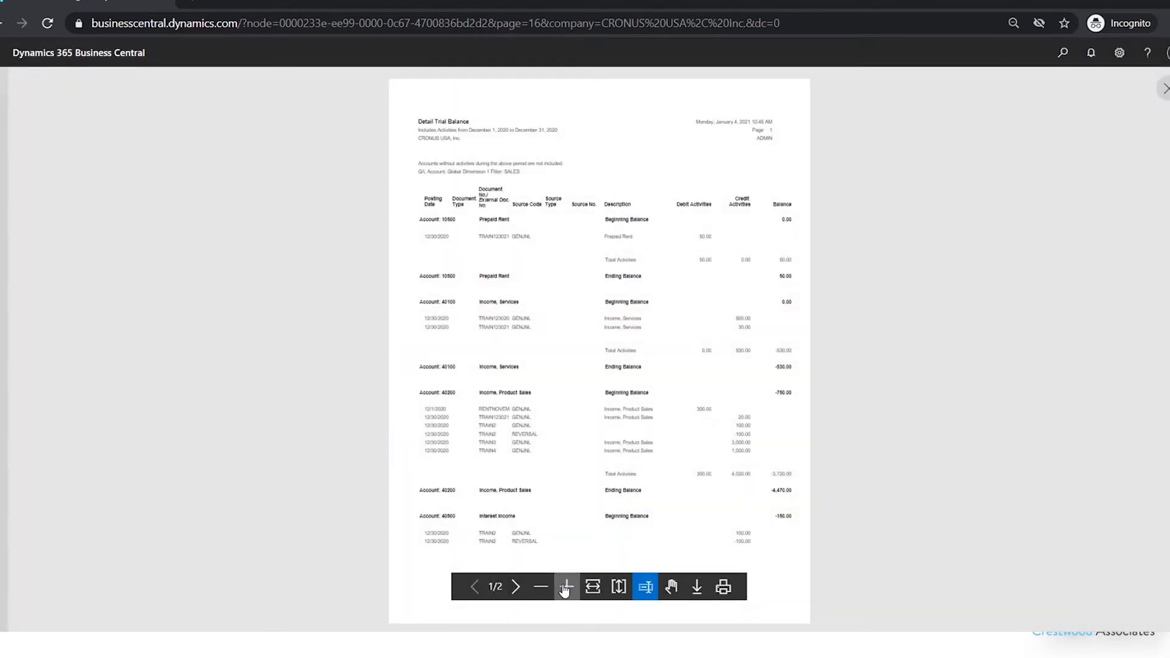
click(566, 586)
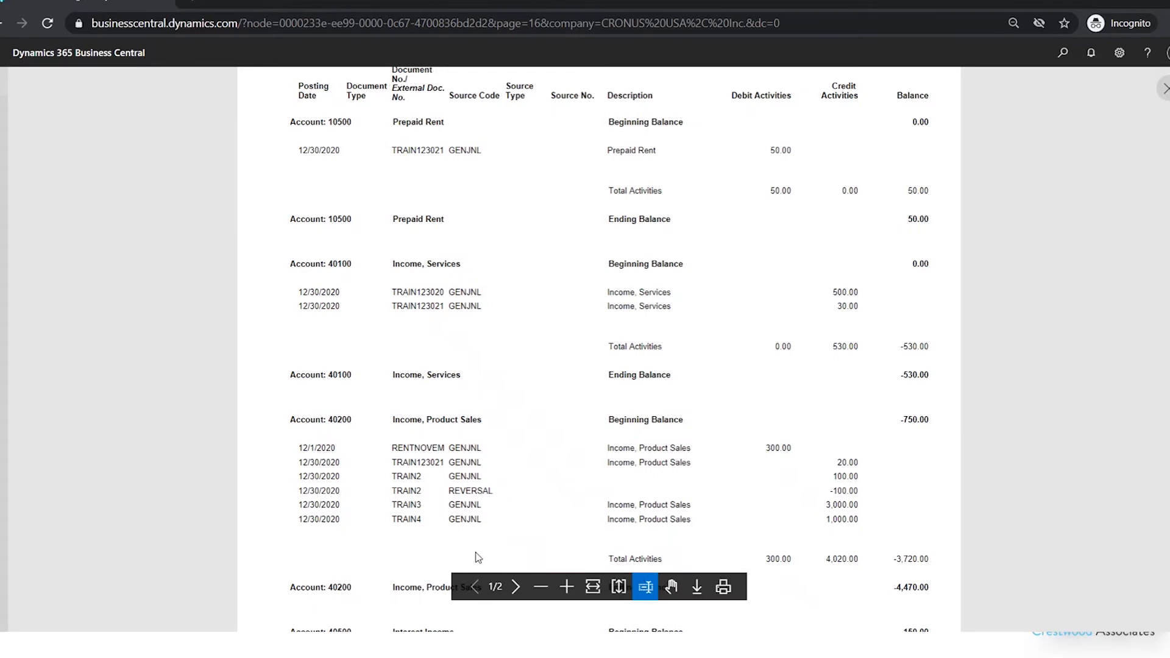
click(519, 587)
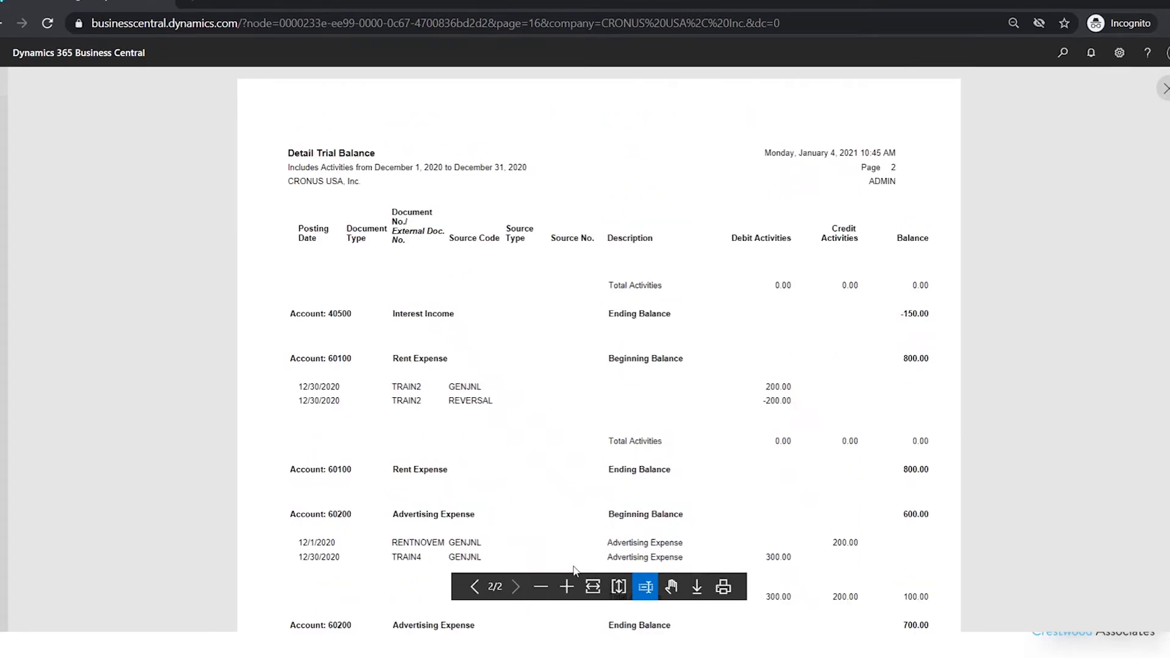
click(672, 590)
drag(735, 422, 735, 408)
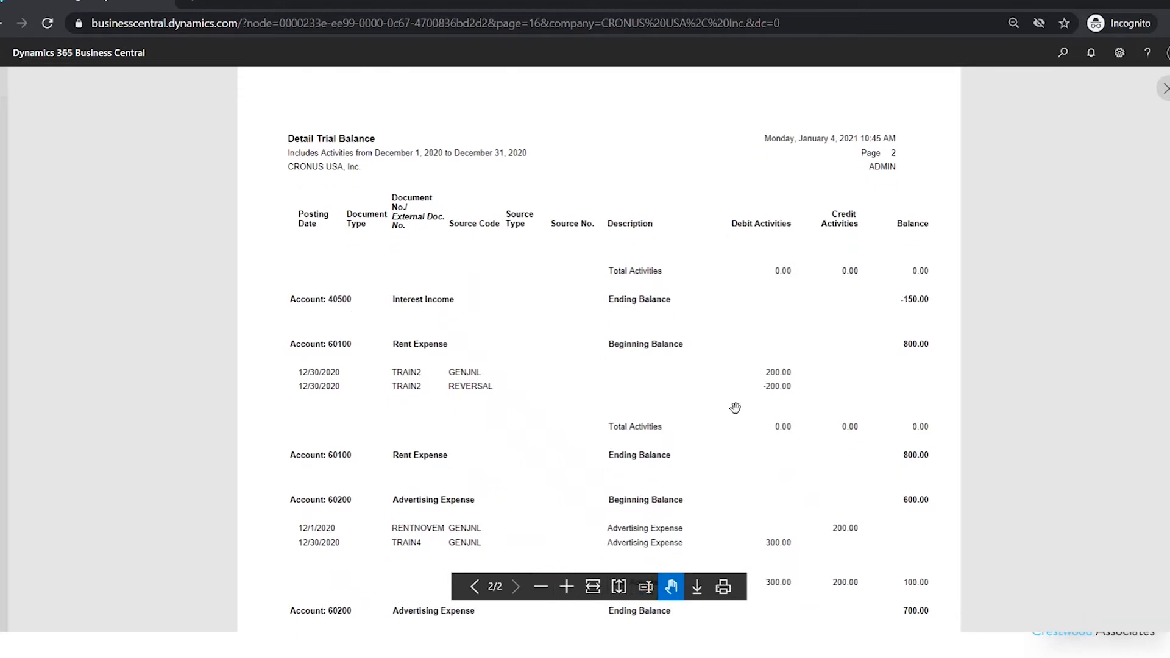
scroll(735, 408, down, 3)
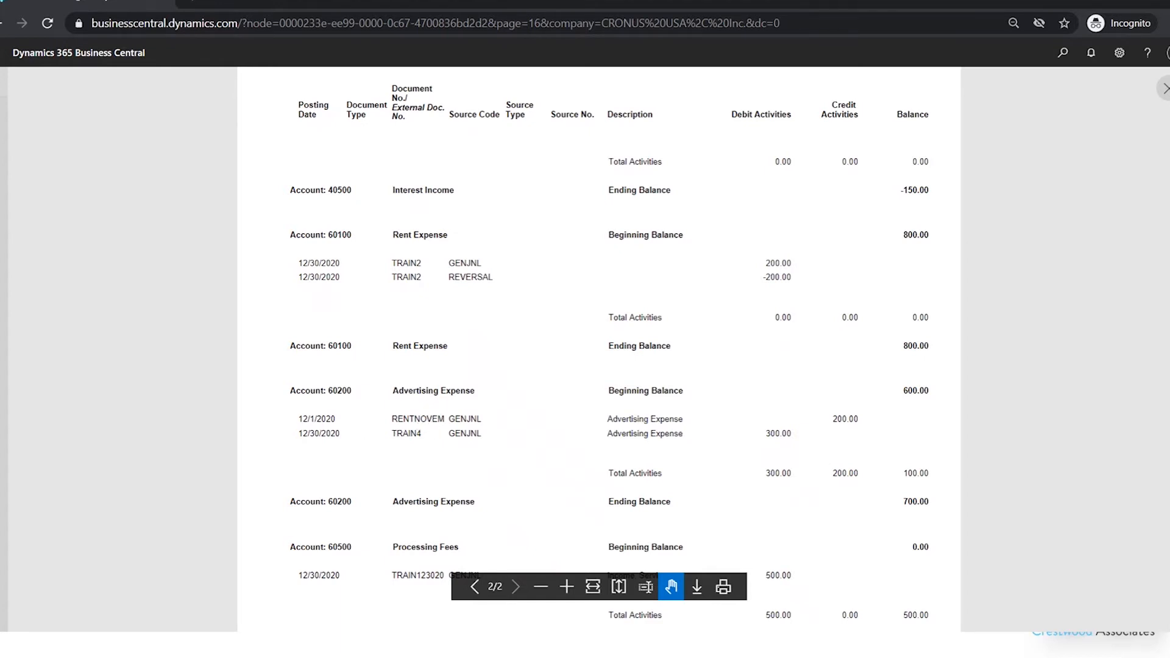
click(1165, 89)
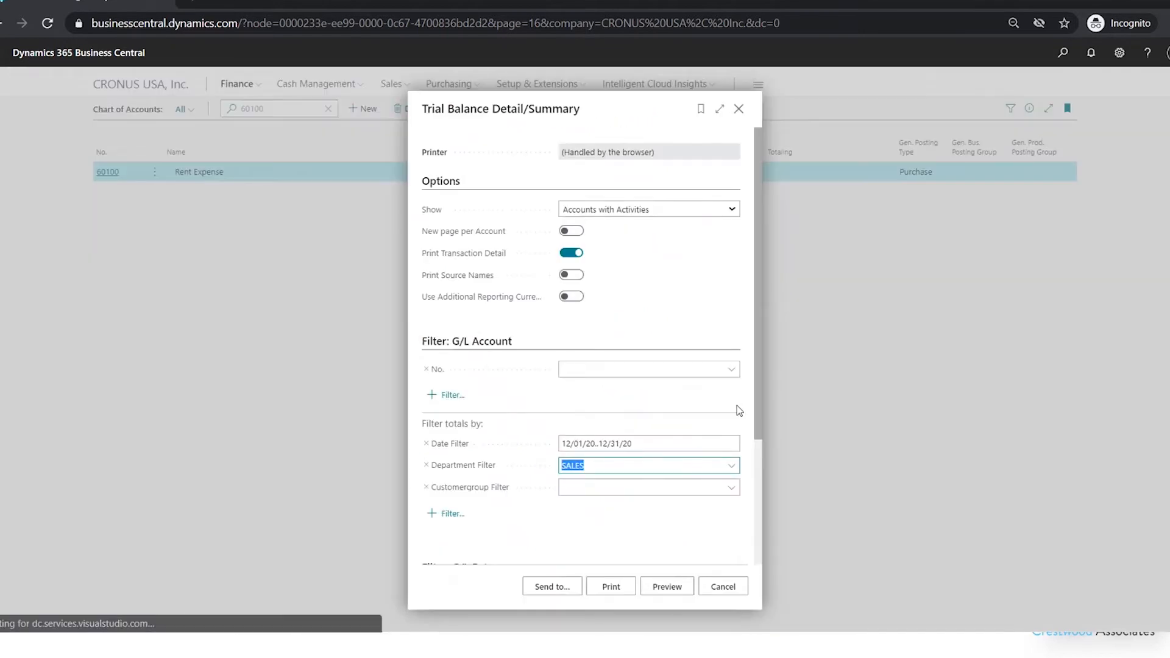
Change the Department Filter to ADM and preview the report again
click(730, 466)
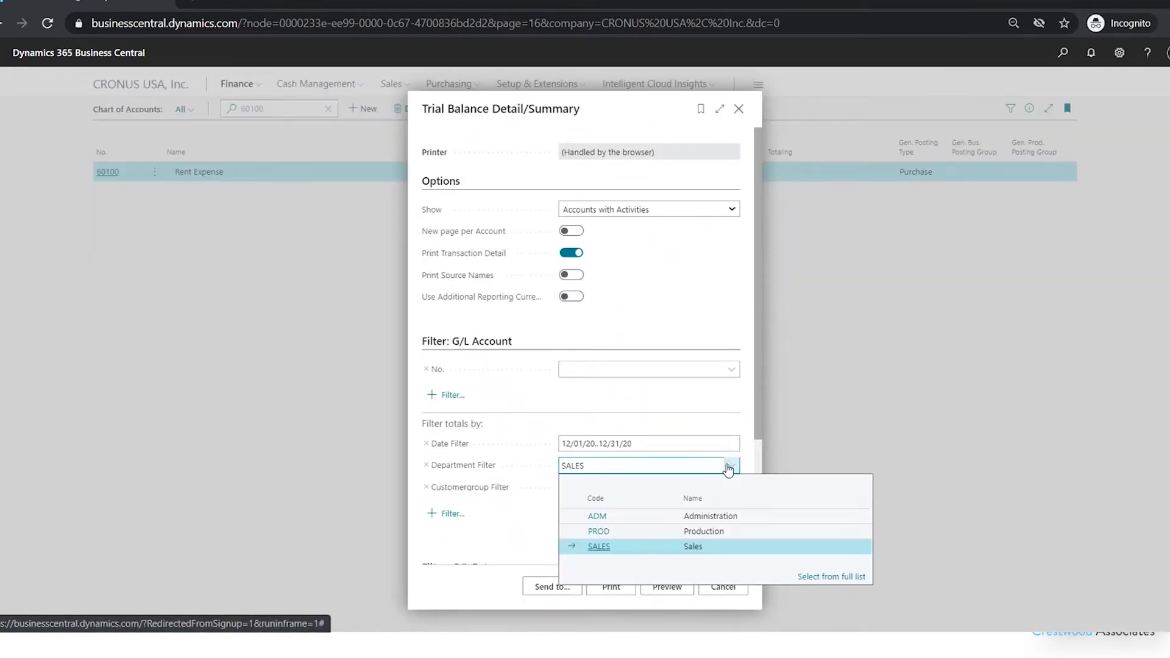
click(594, 517)
click(680, 593)
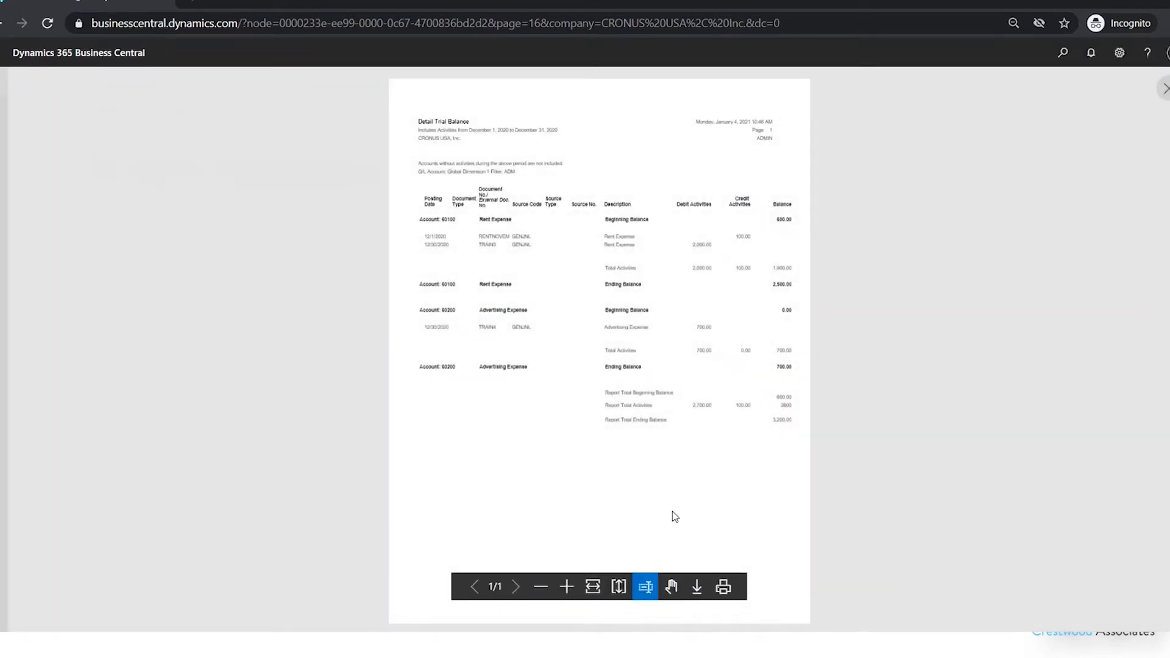
click(566, 586)
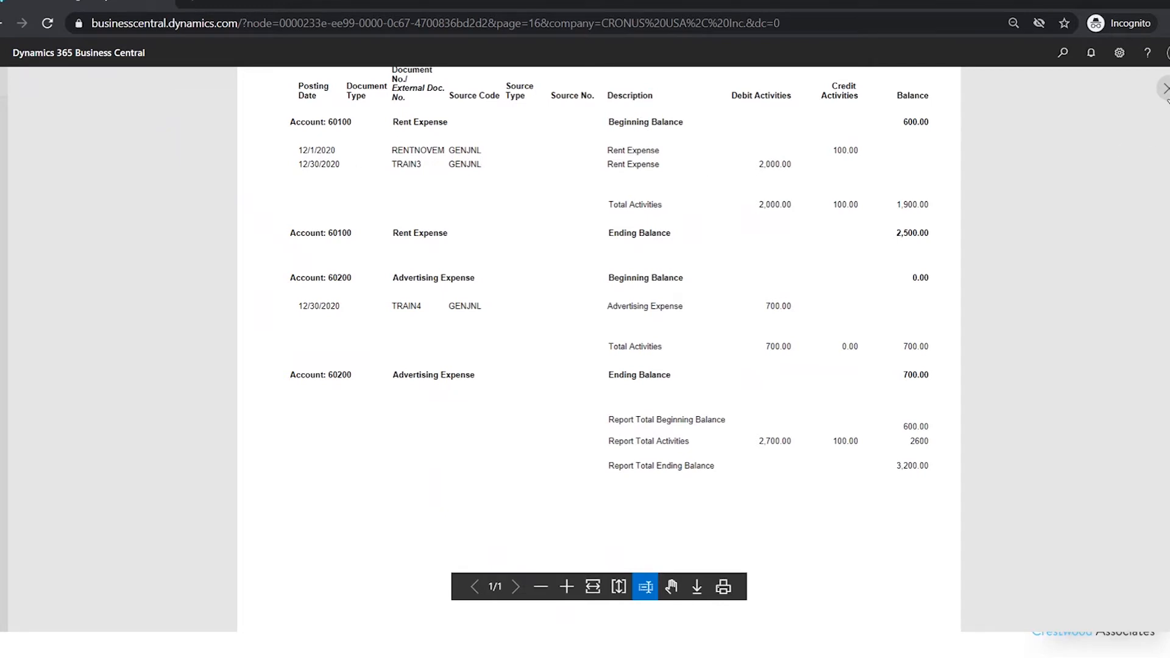
click(1165, 90)
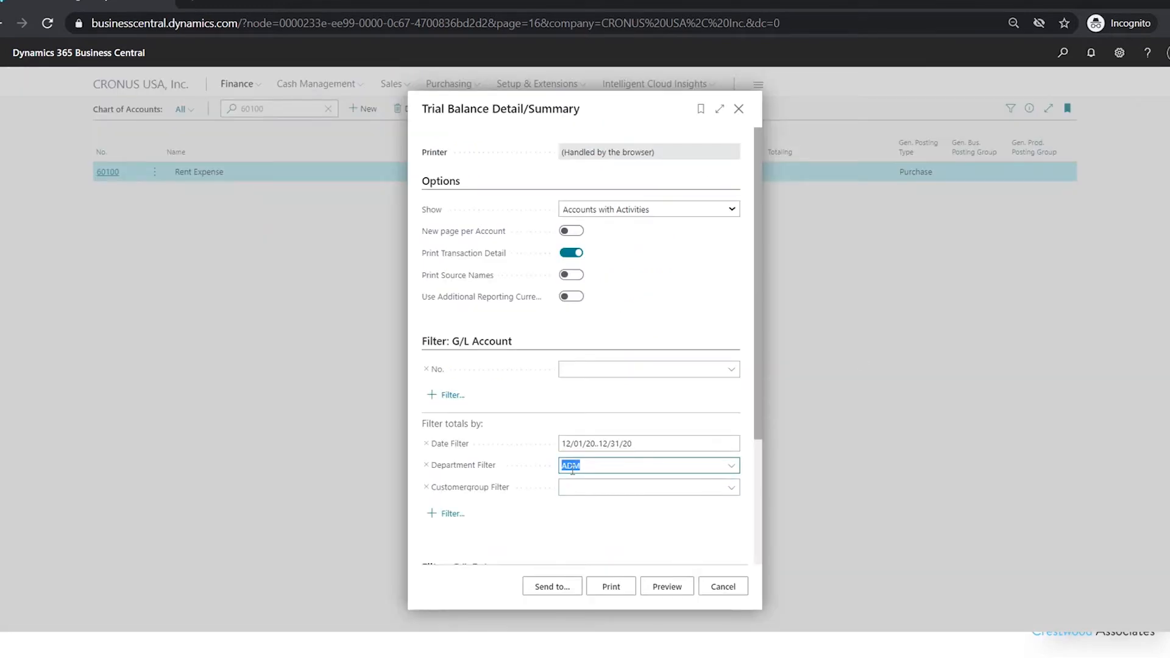
Clear the Department Filter, turn off Print Transaction Detail, and preview the summary trial balance
key(BackSpace)
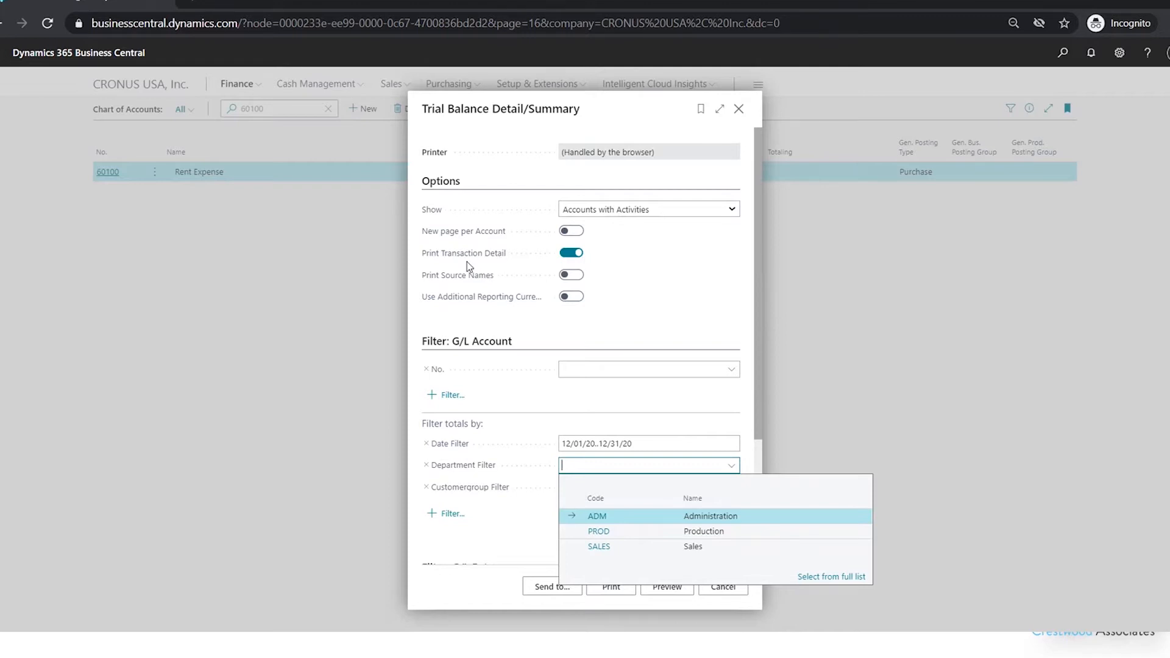
click(576, 252)
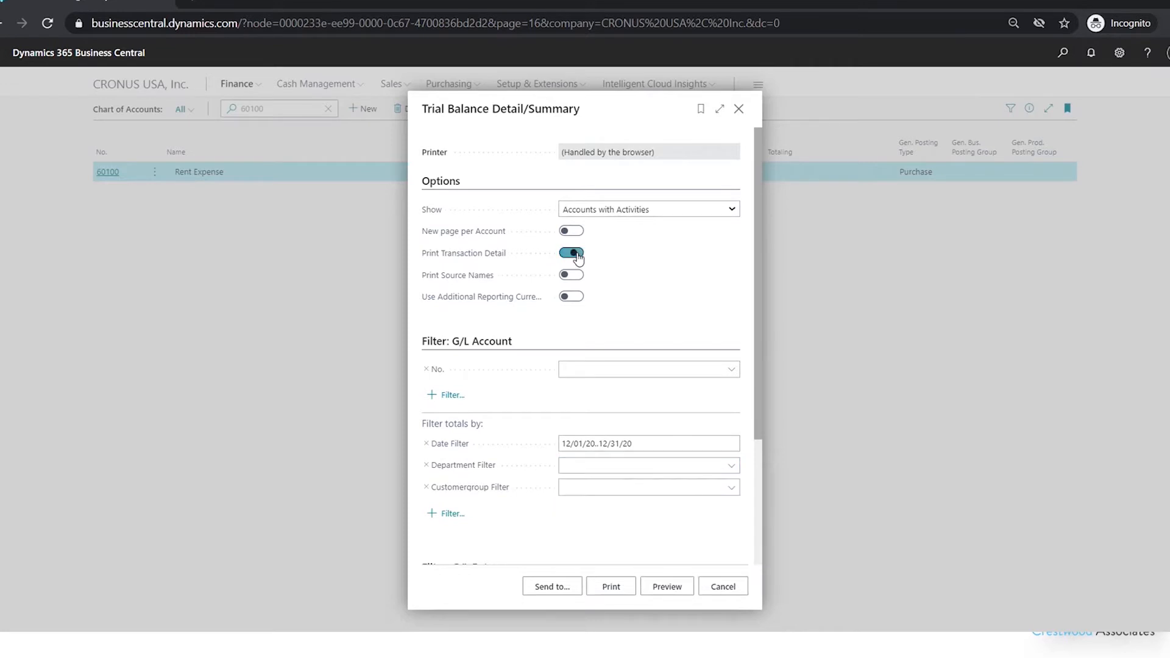
click(668, 587)
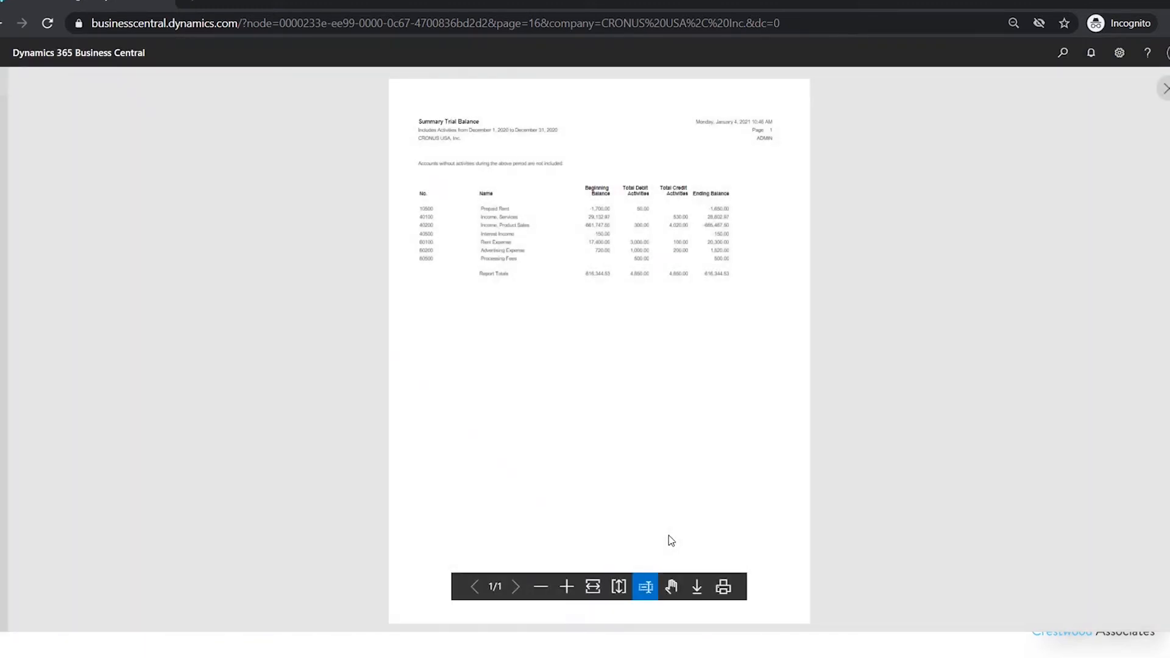
Review the summary trial balance, then close the preview and cancel the report dialog
click(567, 587)
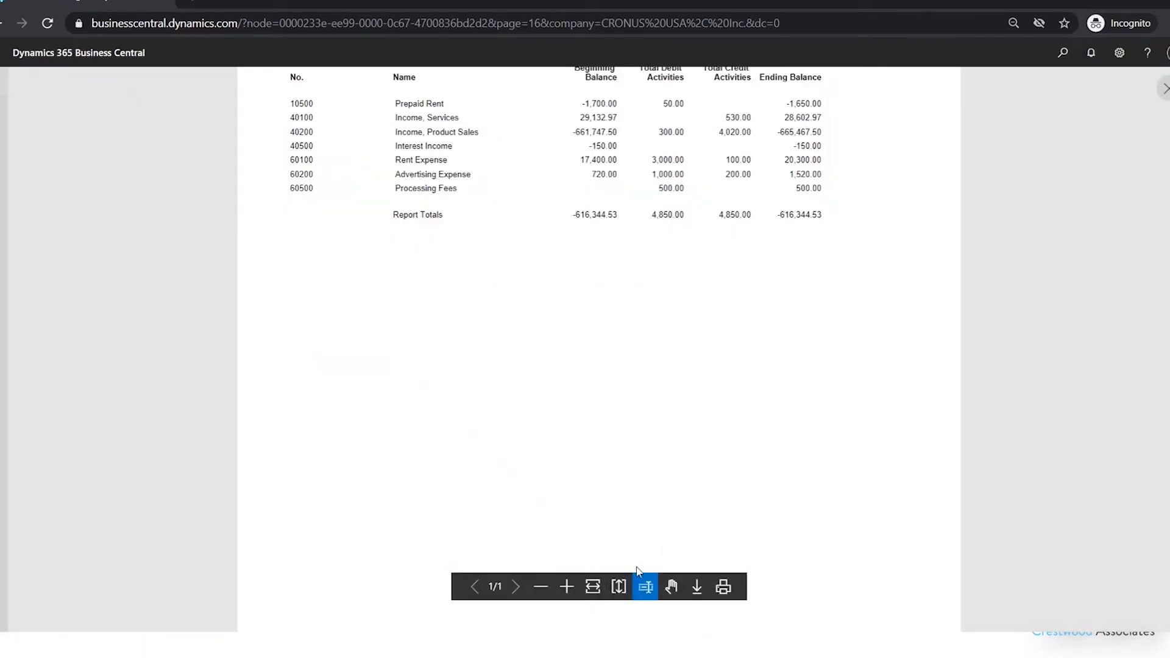
click(671, 587)
scroll(750, 476, up, 3)
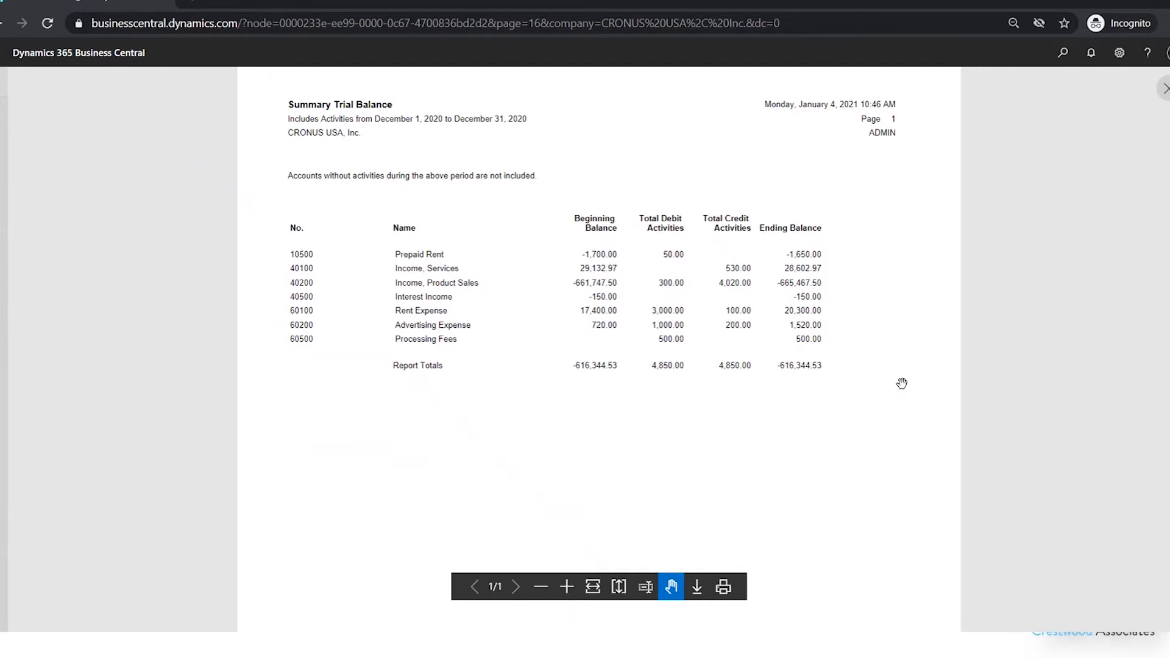
click(1164, 89)
click(733, 587)
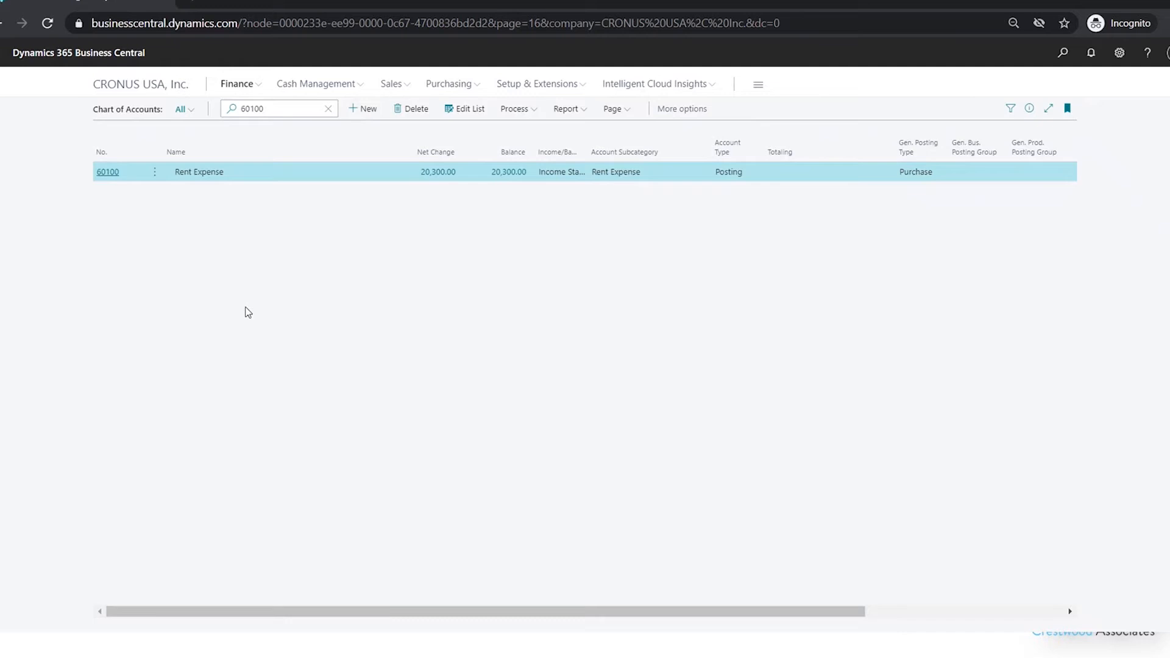
Search for "trial bal" and expand the full list of trial balance reports under Reports and Analysis
click(1063, 52)
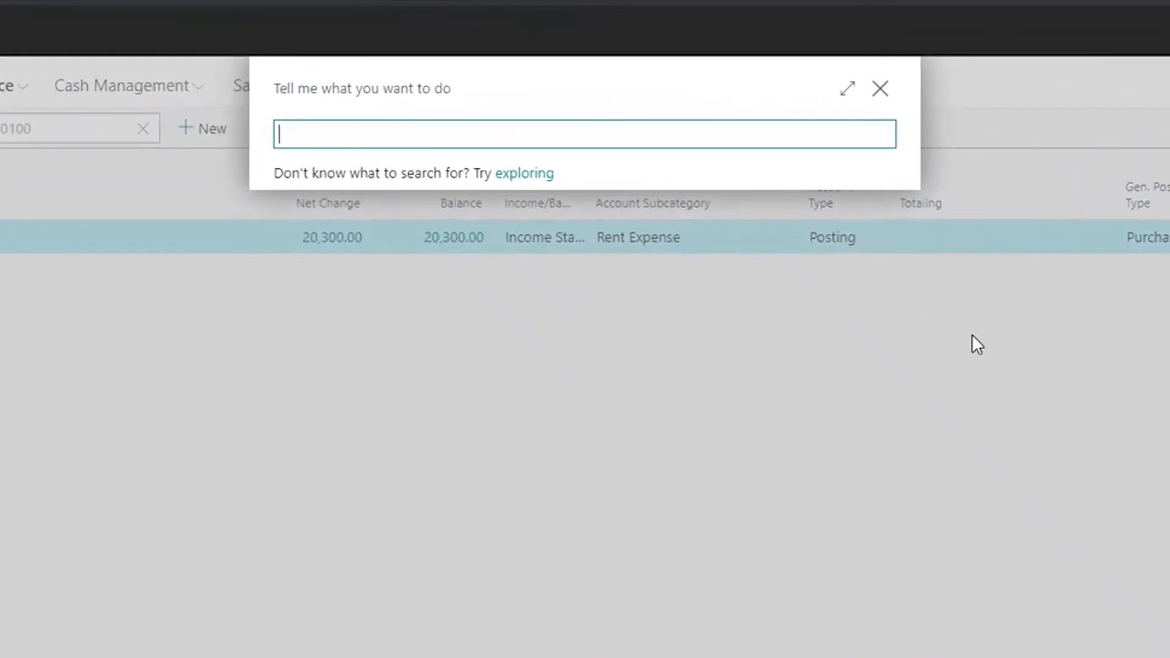
text(trial bal)
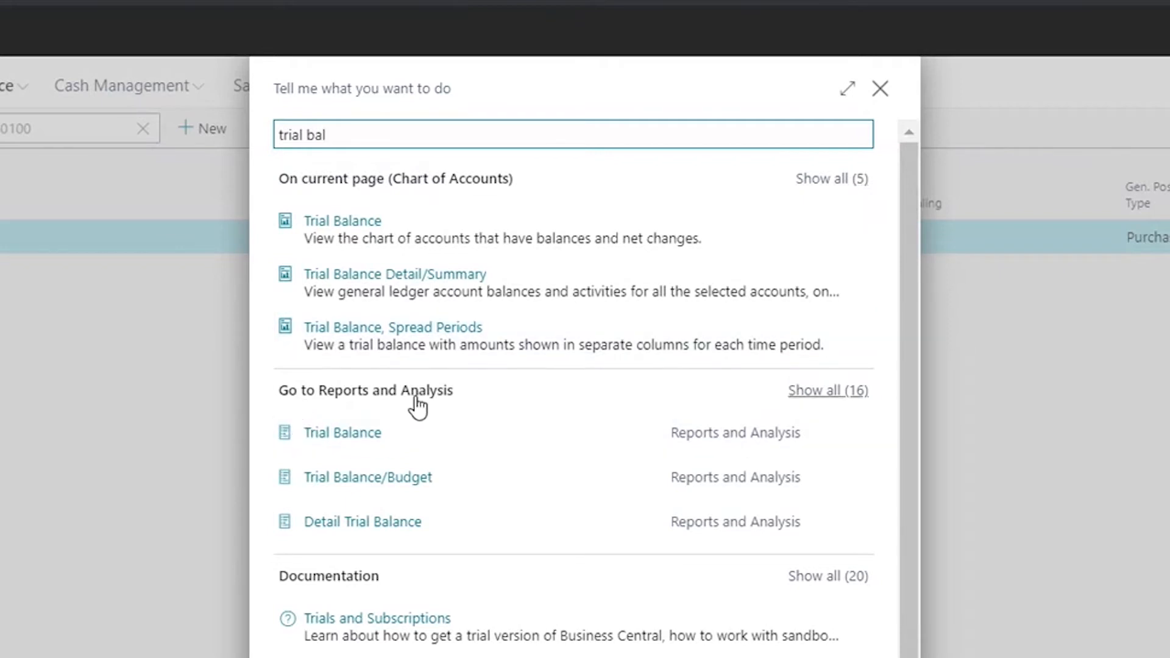
click(829, 393)
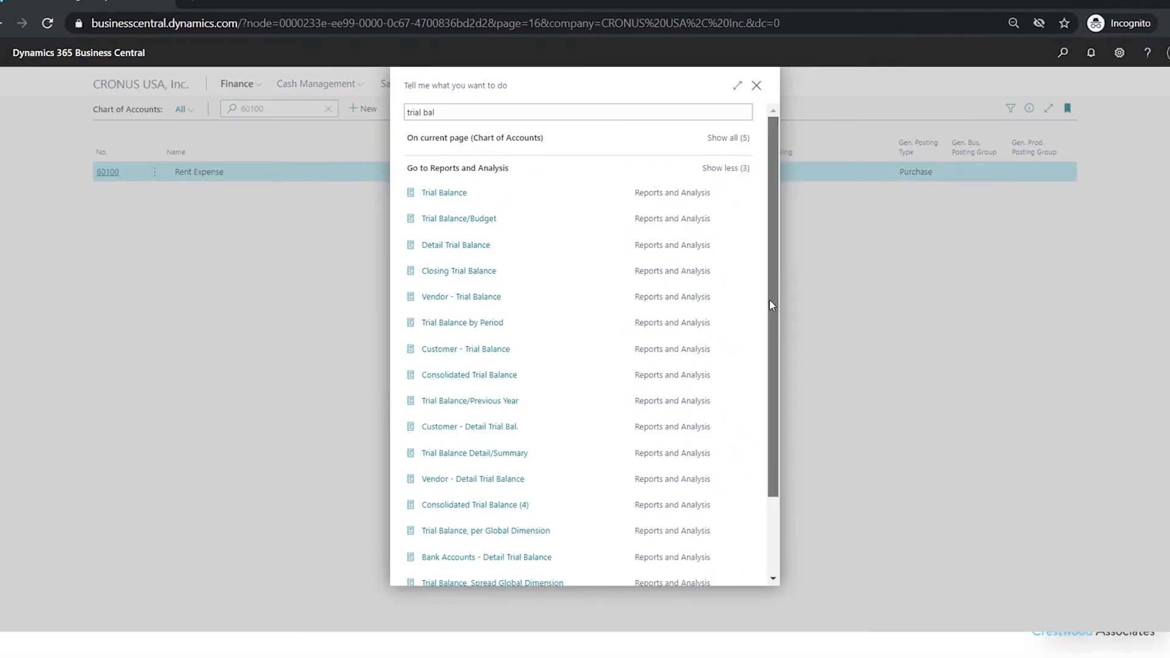
scroll(770, 304, down, 1)
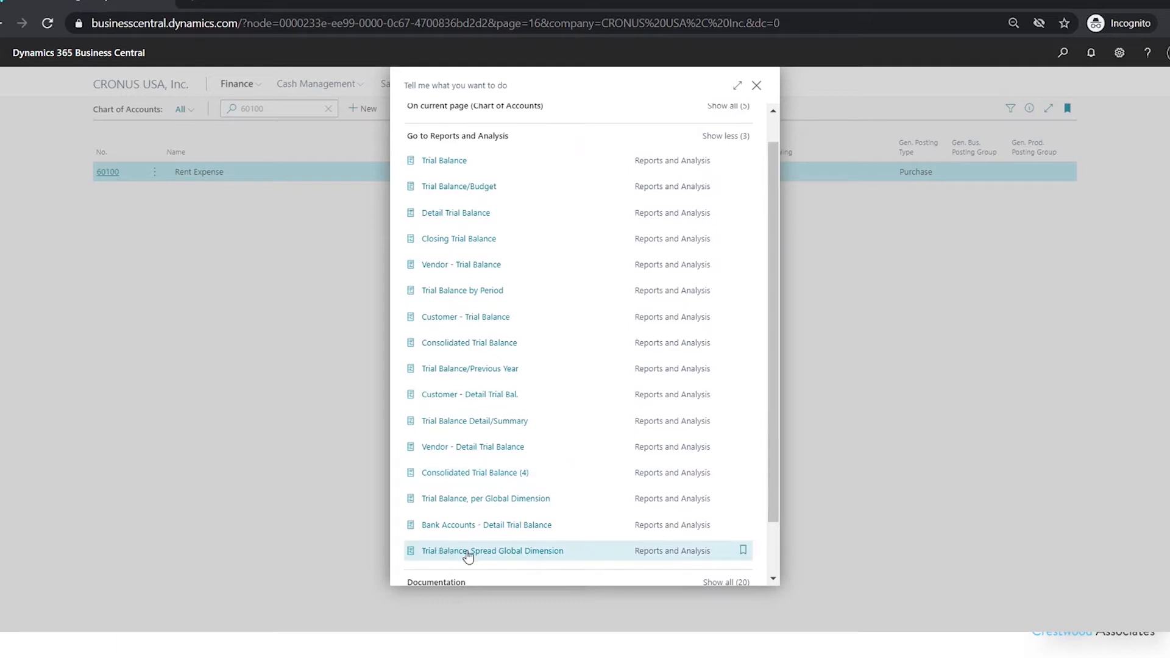
Open the Trial Balance, Spread Global Dimension report and select DEPARTMENT as the global dimension
click(519, 556)
mouse_move(757, 164)
mouse_down()
mouse_move(759, 242)
mouse_move(757, 168)
mouse_up()
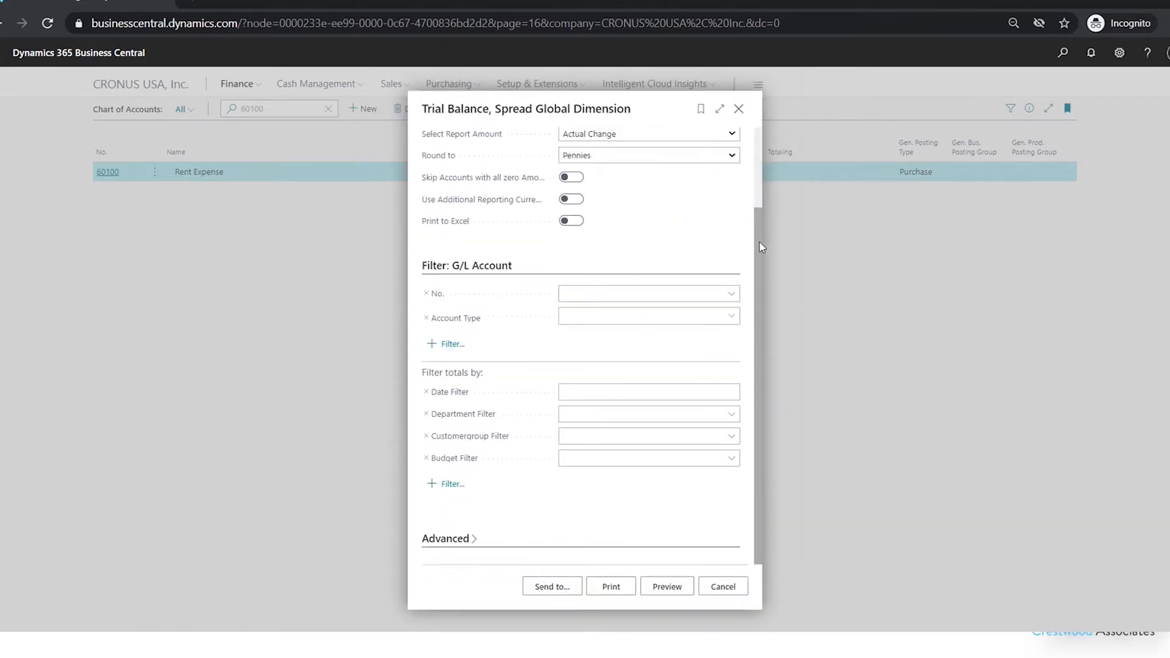
click(864, 82)
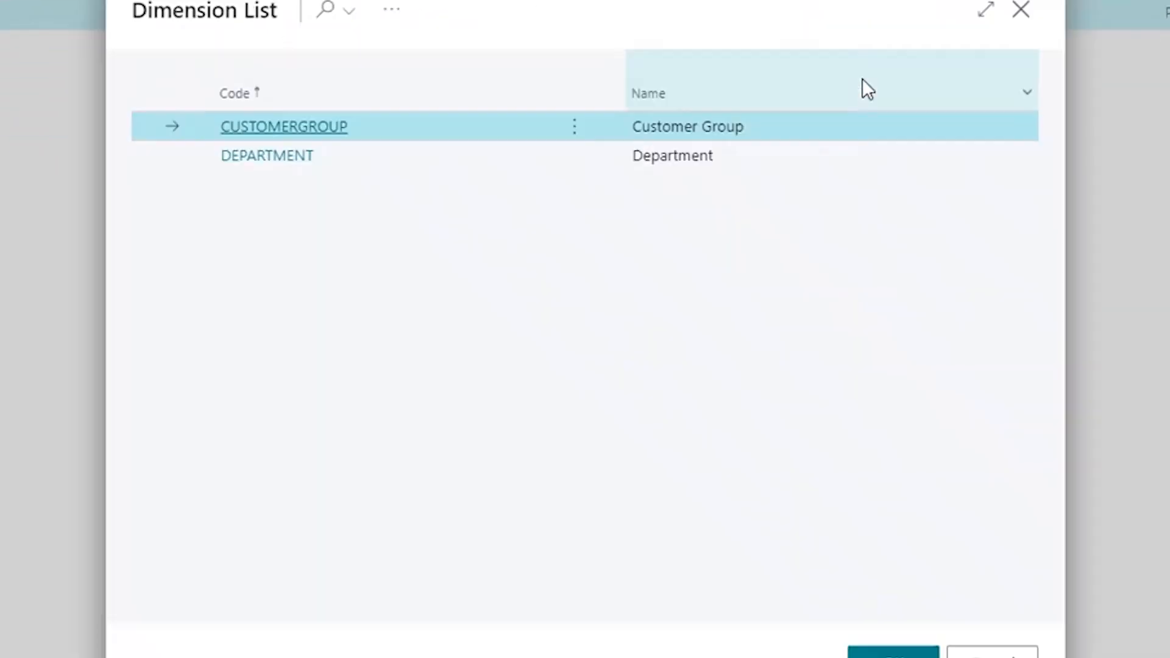
click(306, 160)
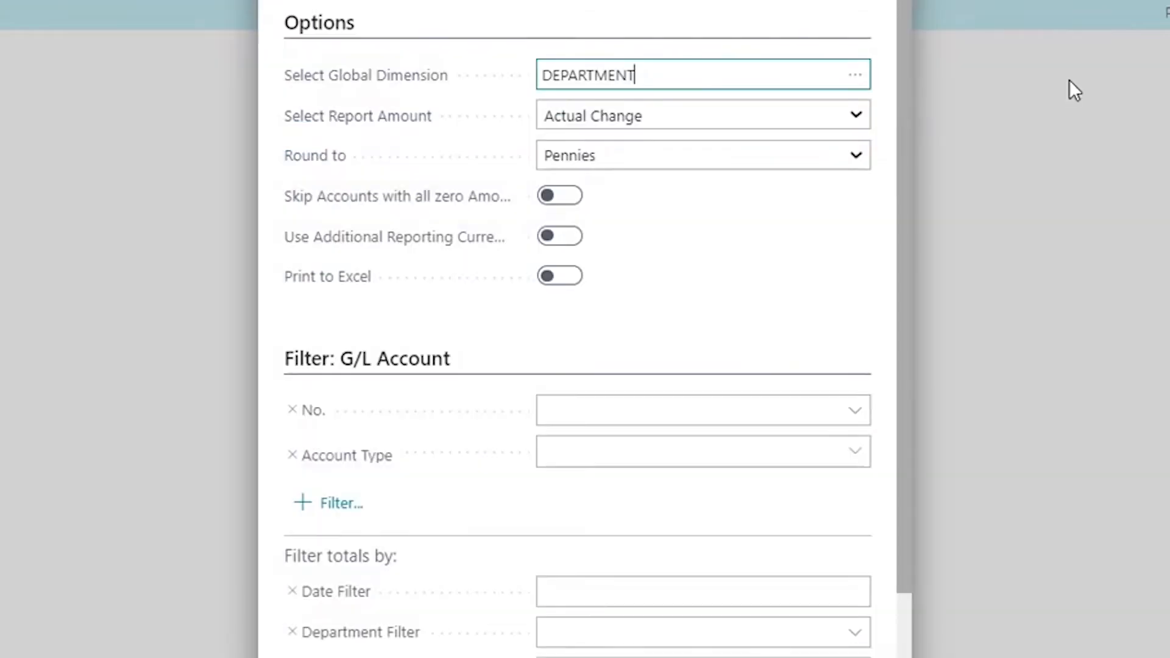
Keep the report amount as Actual Change and turn on Skip Accounts with all zero Amounts
click(853, 116)
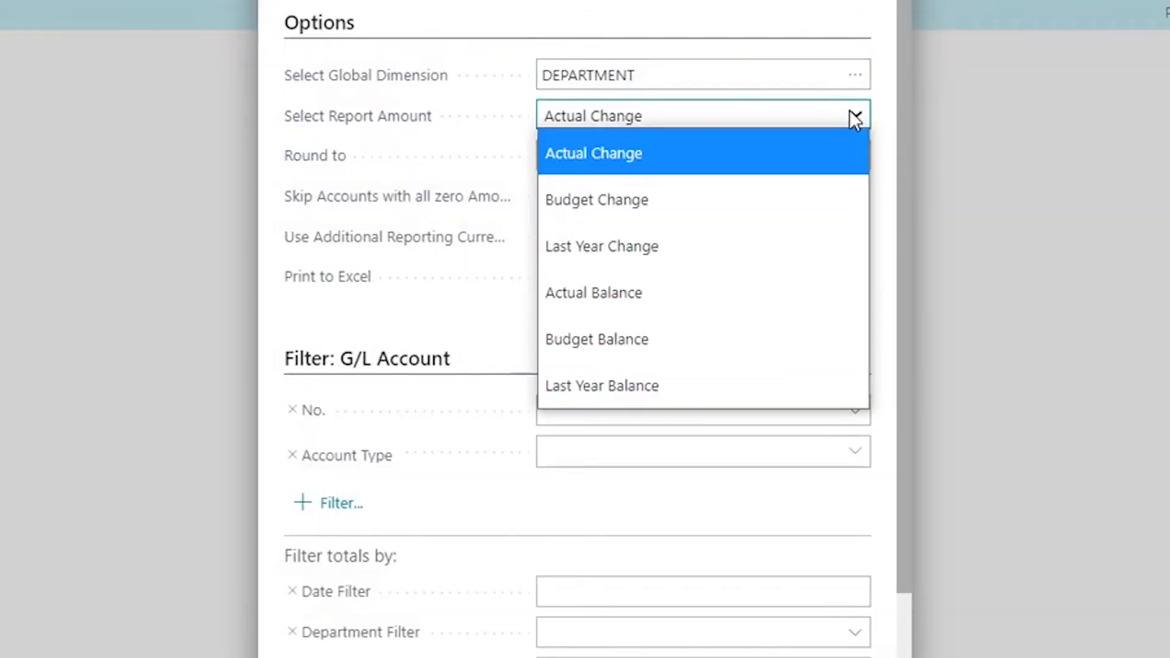
click(613, 155)
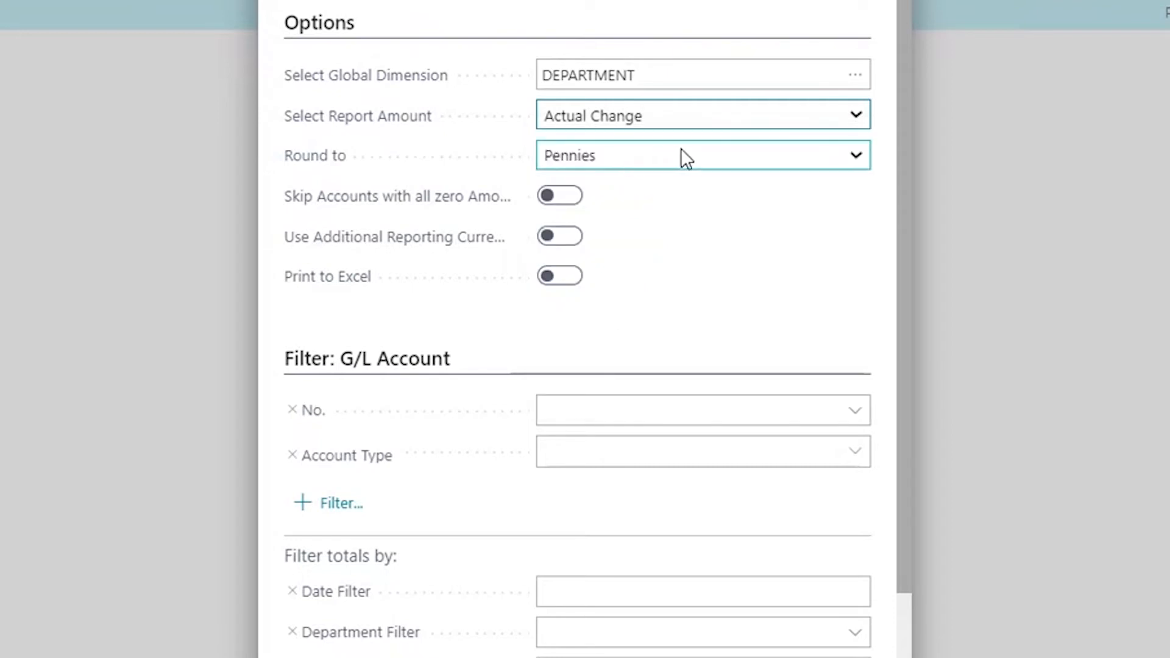
click(571, 198)
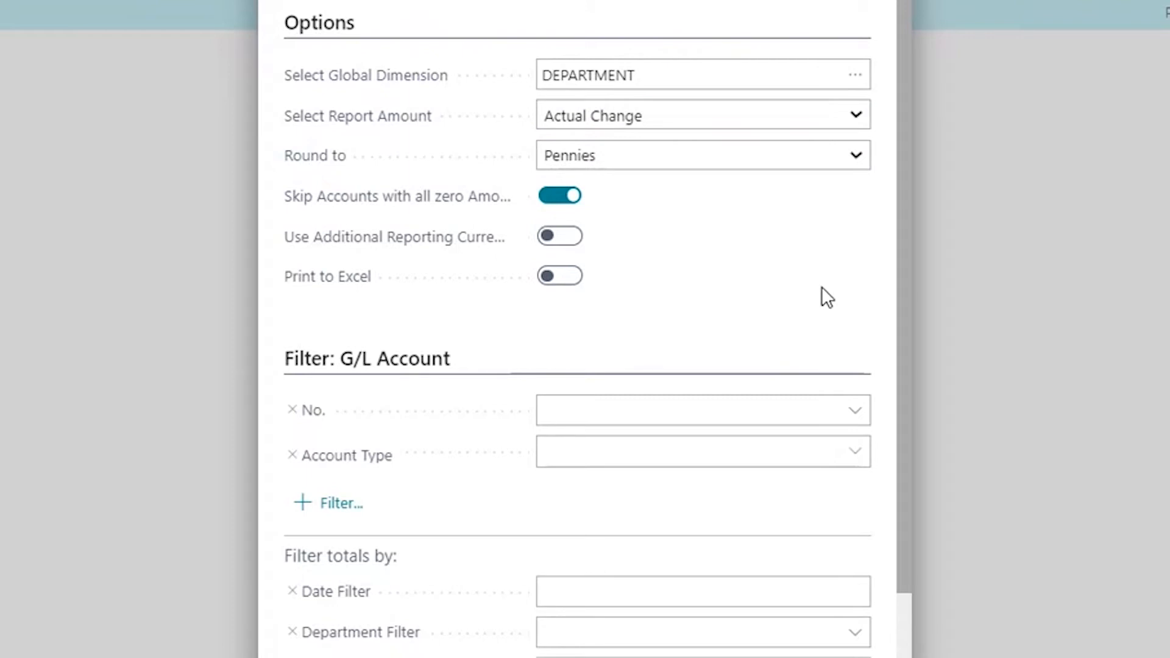
Set the Date Filter to 12/1/20..12/31/20 and preview the report
click(592, 592)
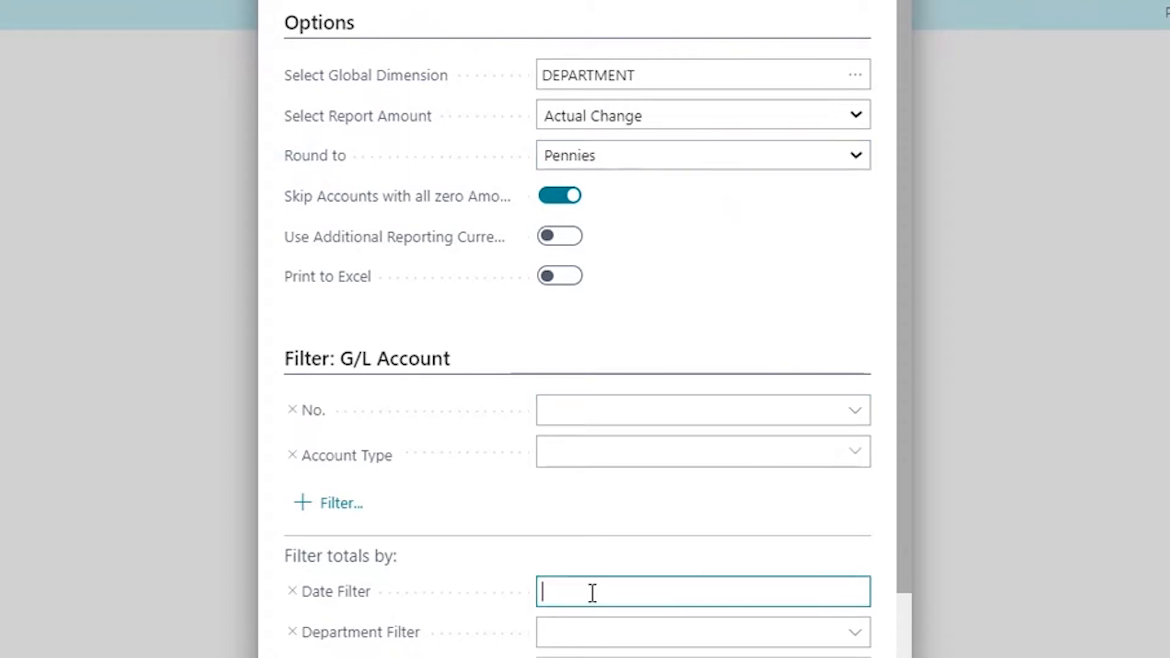
text(12/1/20..12/31/20)
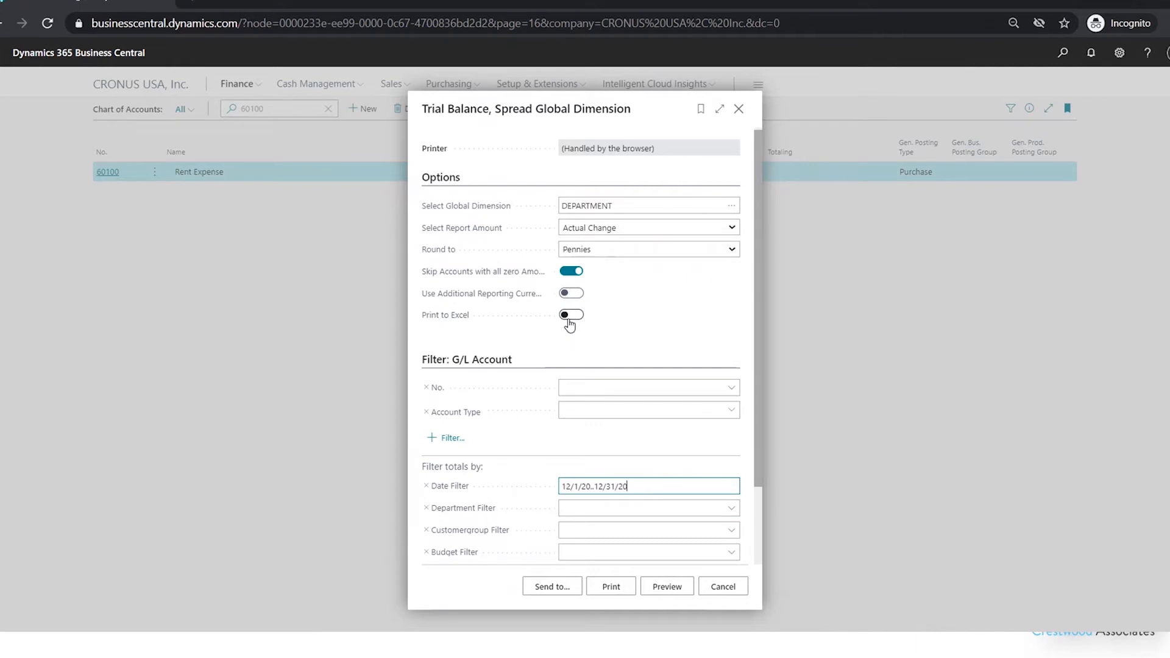
click(648, 595)
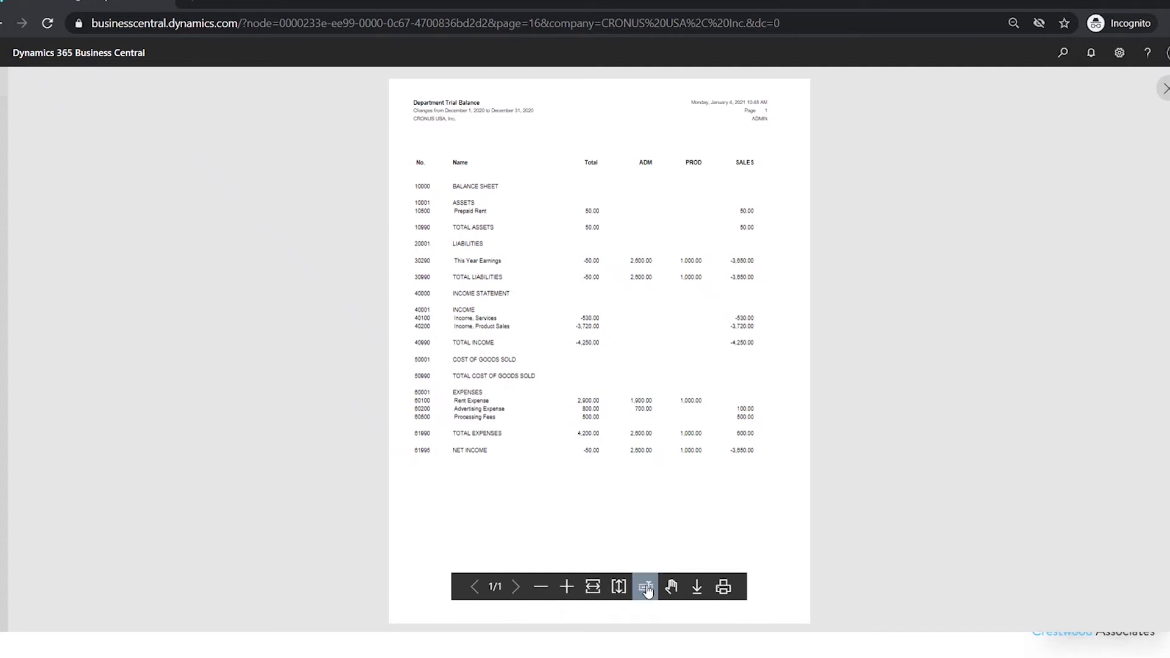
Zoom into and review the department trial balance preview, then close it
click(565, 587)
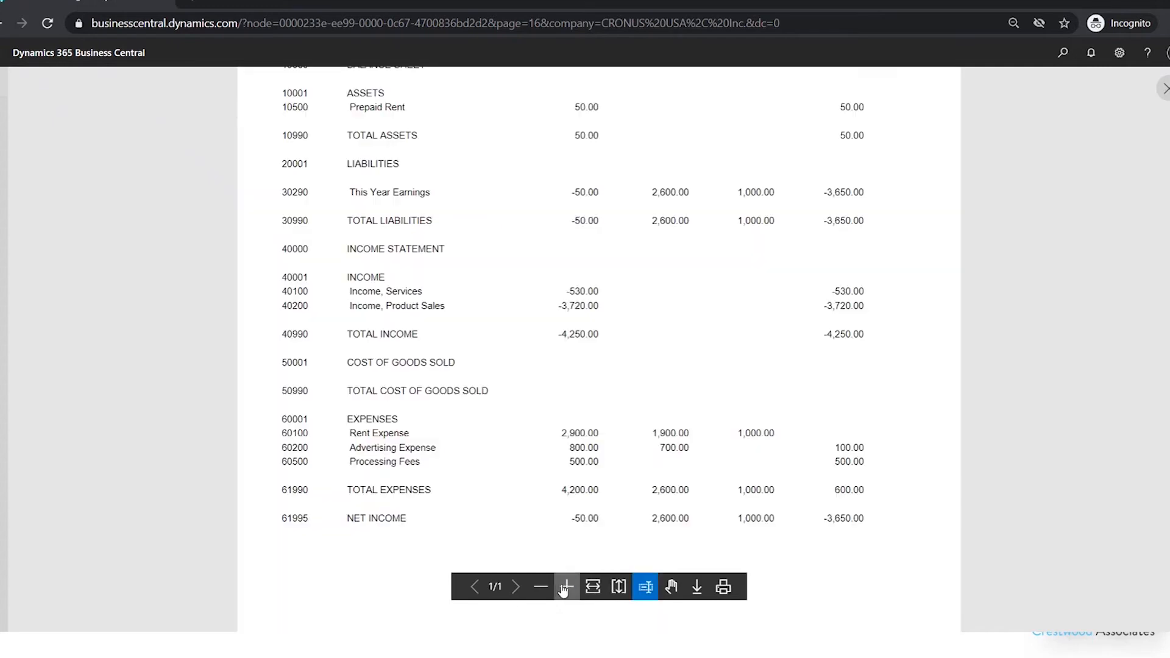
click(671, 587)
drag(696, 247, 695, 437)
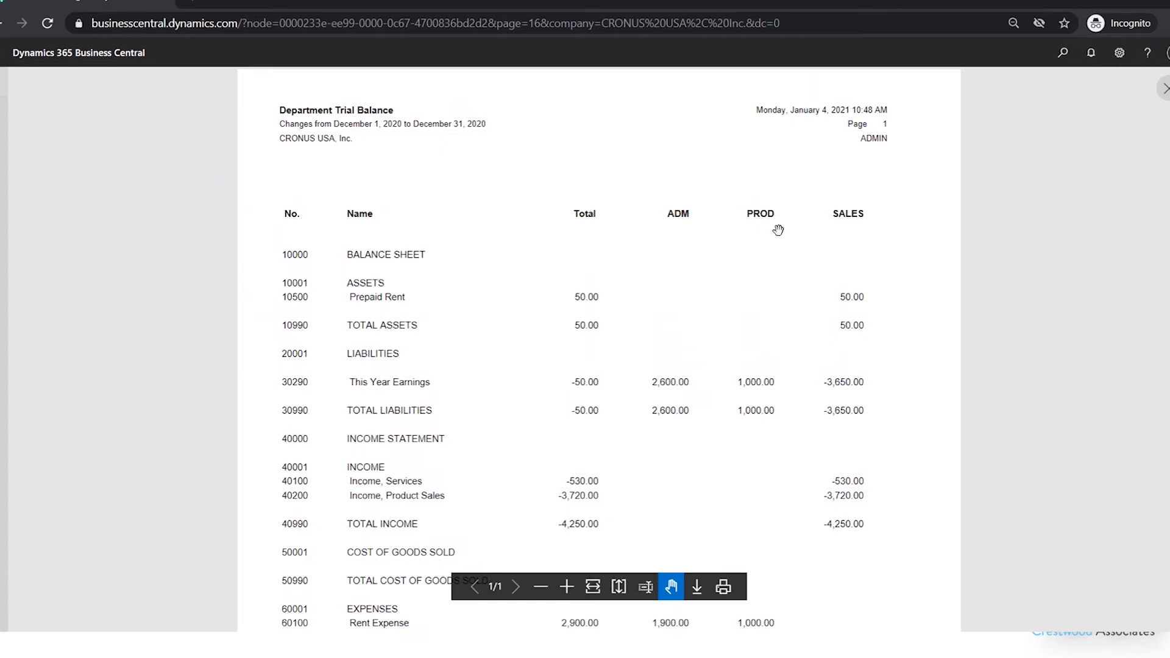
scroll(742, 462, down, 1)
scroll(742, 461, down, 4)
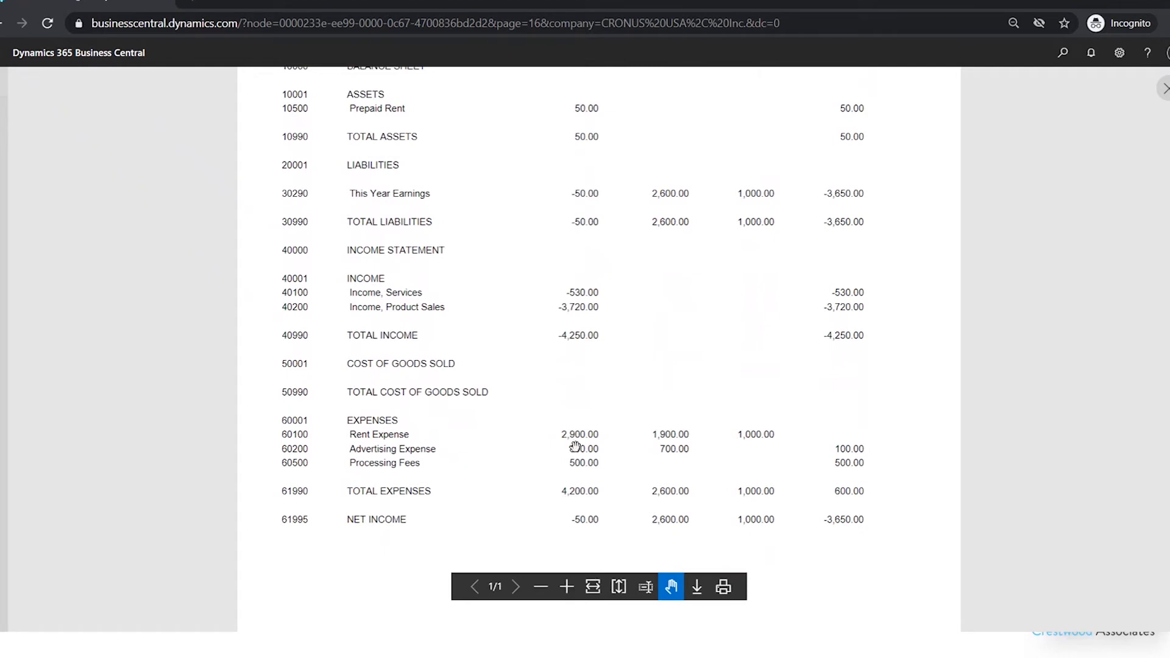
drag(904, 372, 920, 437)
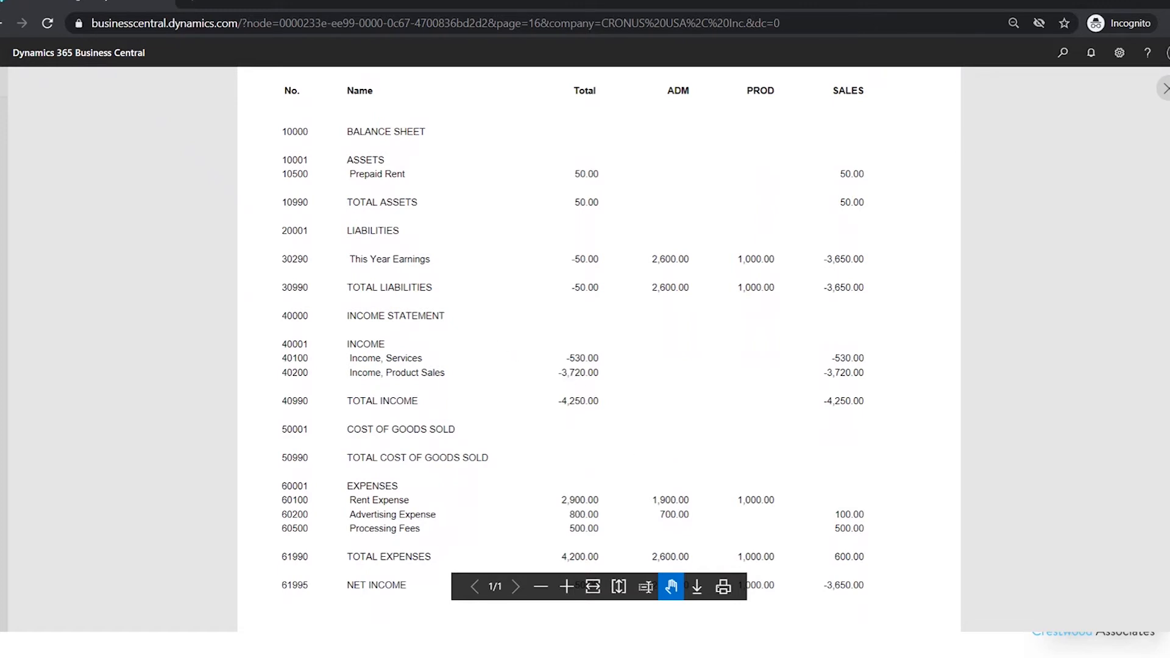
click(1165, 90)
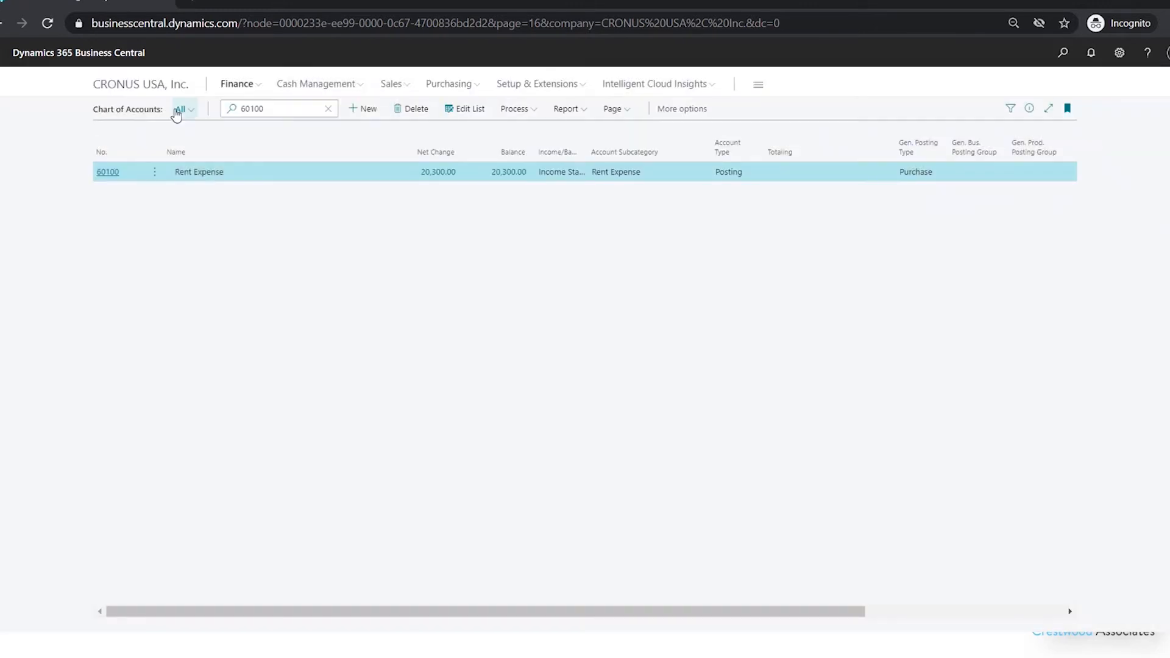
Open G/L Account Categories and scroll through the category balances
click(241, 84)
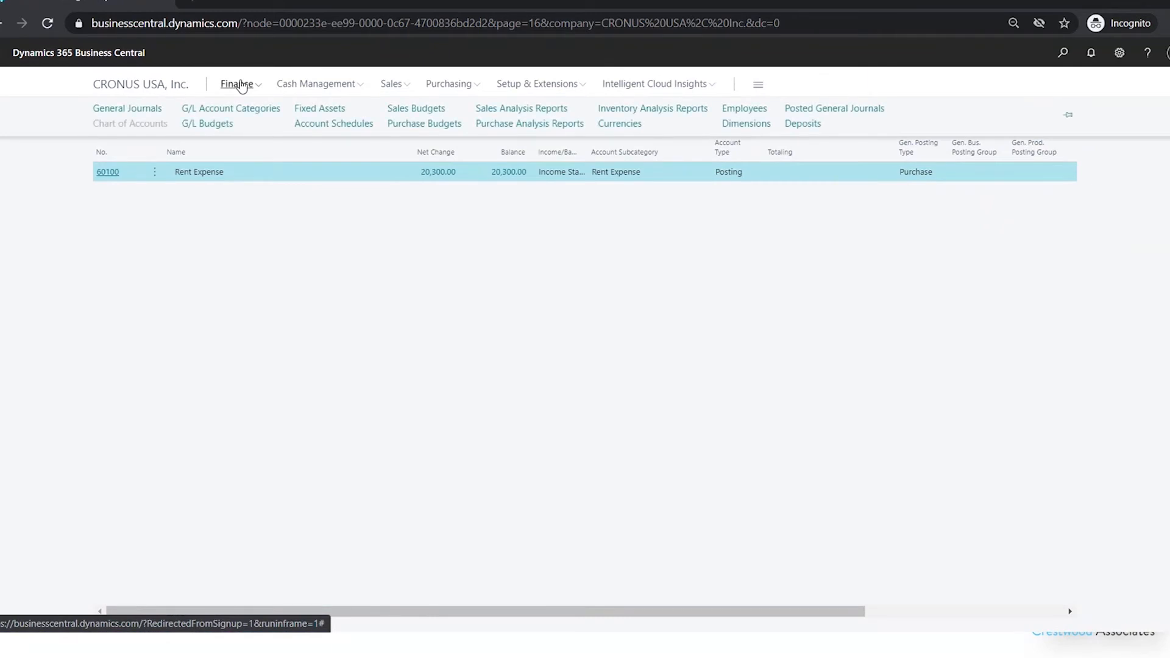
click(257, 114)
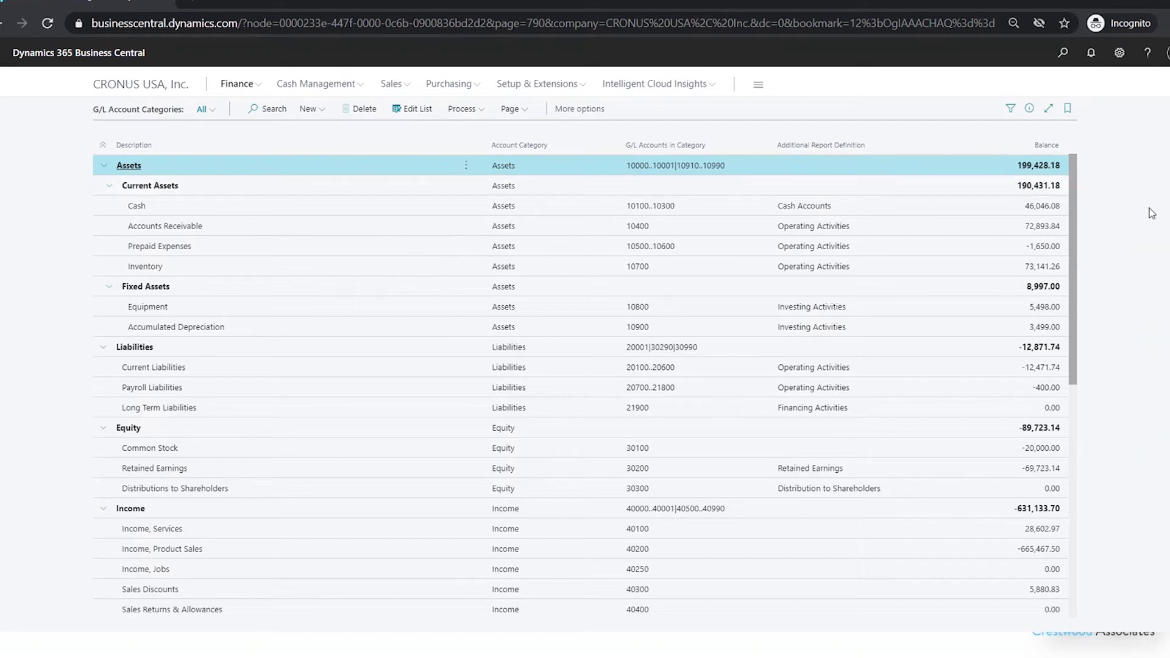
scroll(1075, 230, down, 3)
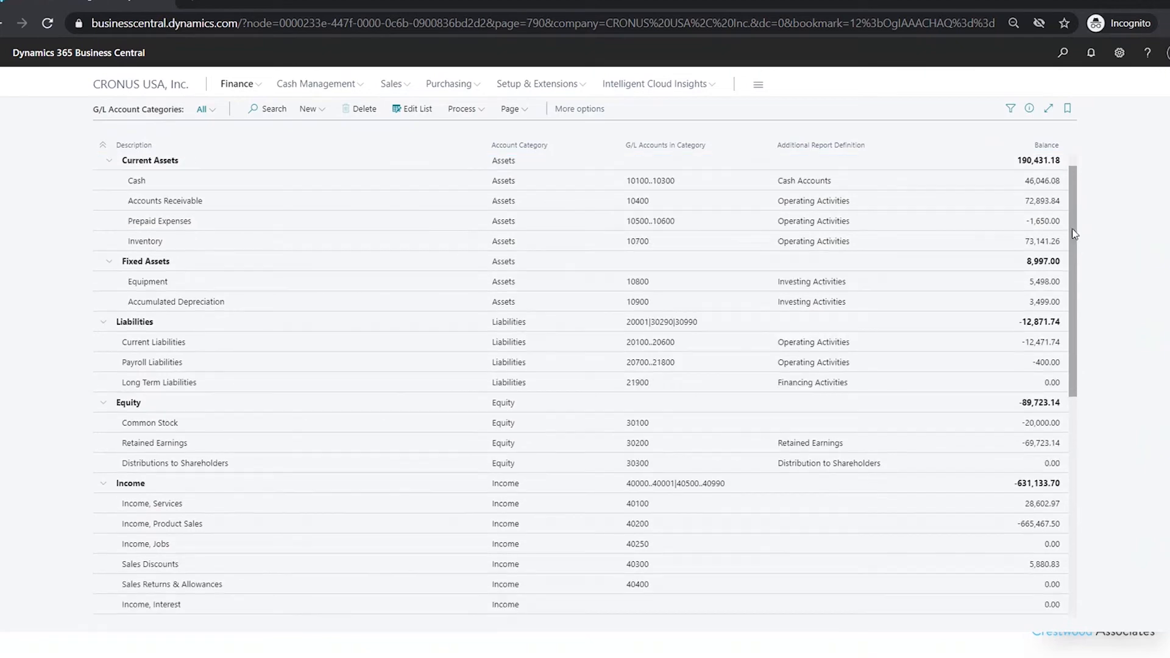
scroll(1079, 301, down, 2)
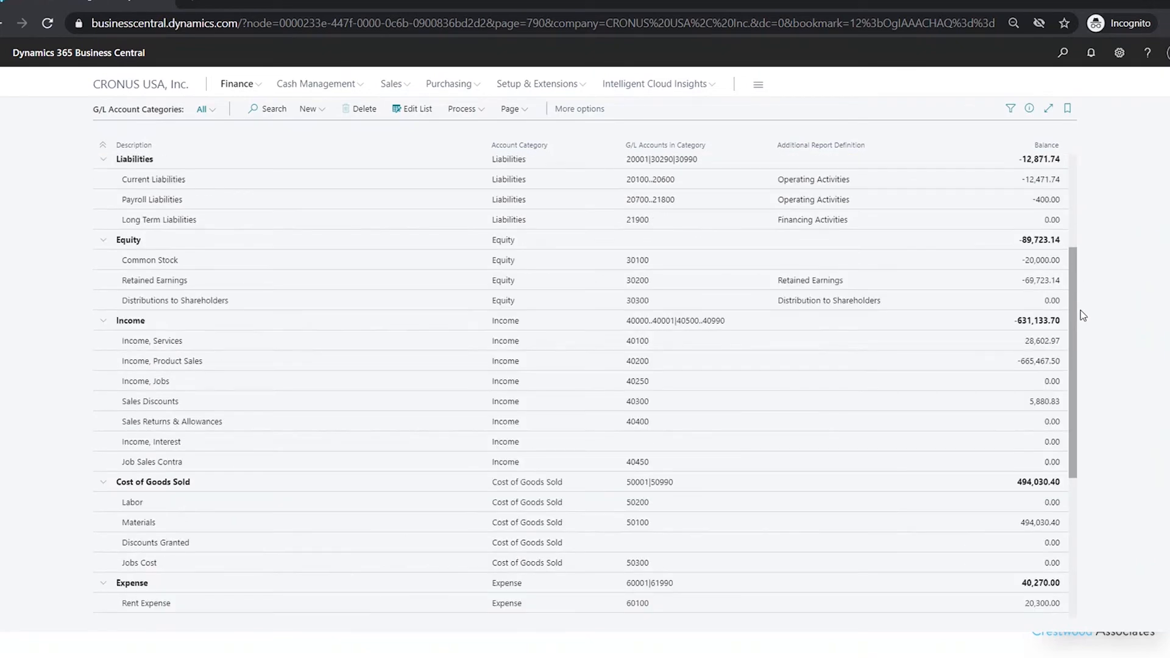
drag(1081, 311, 1077, 334)
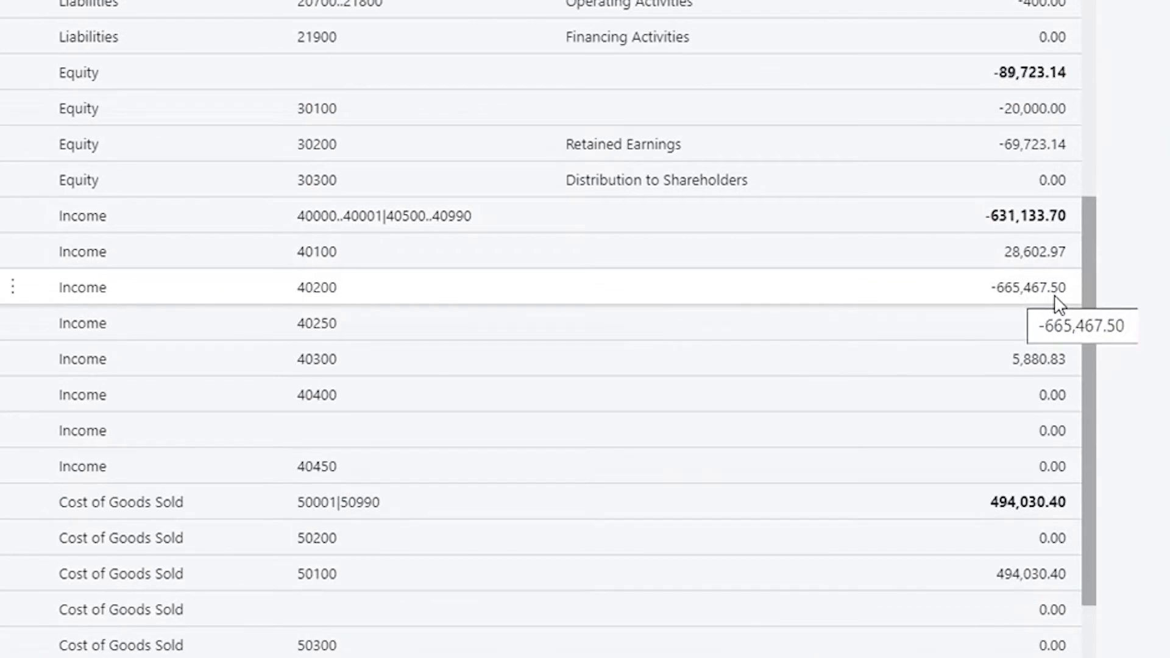
scroll(1097, 469, down, 5)
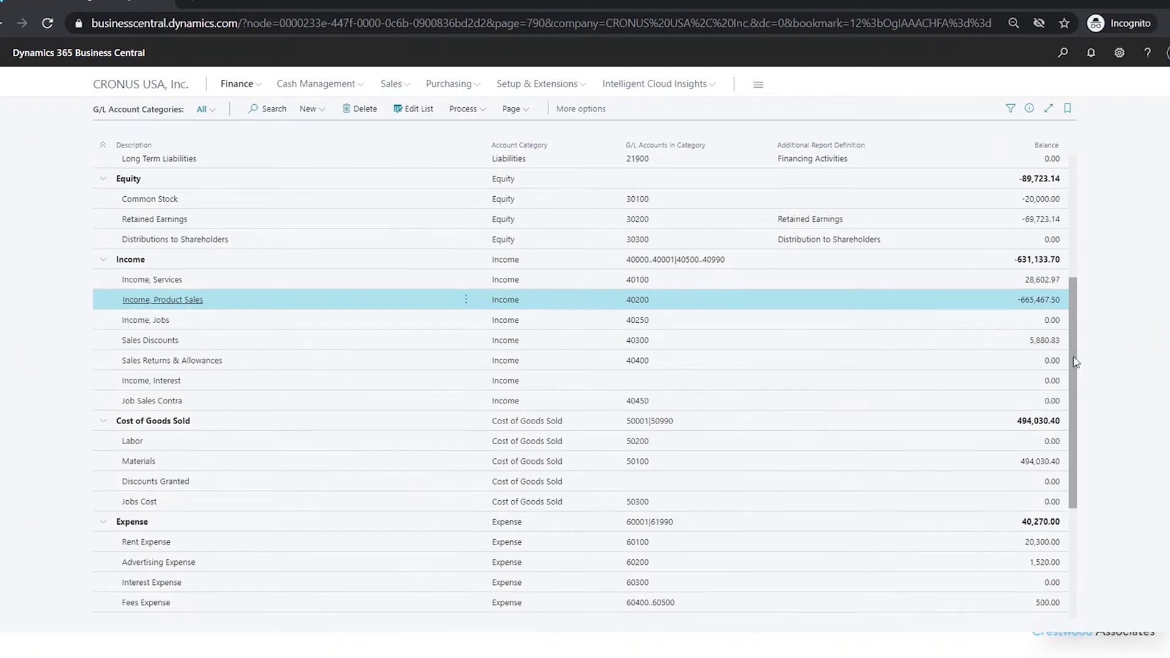
drag(1066, 418, 1100, 215)
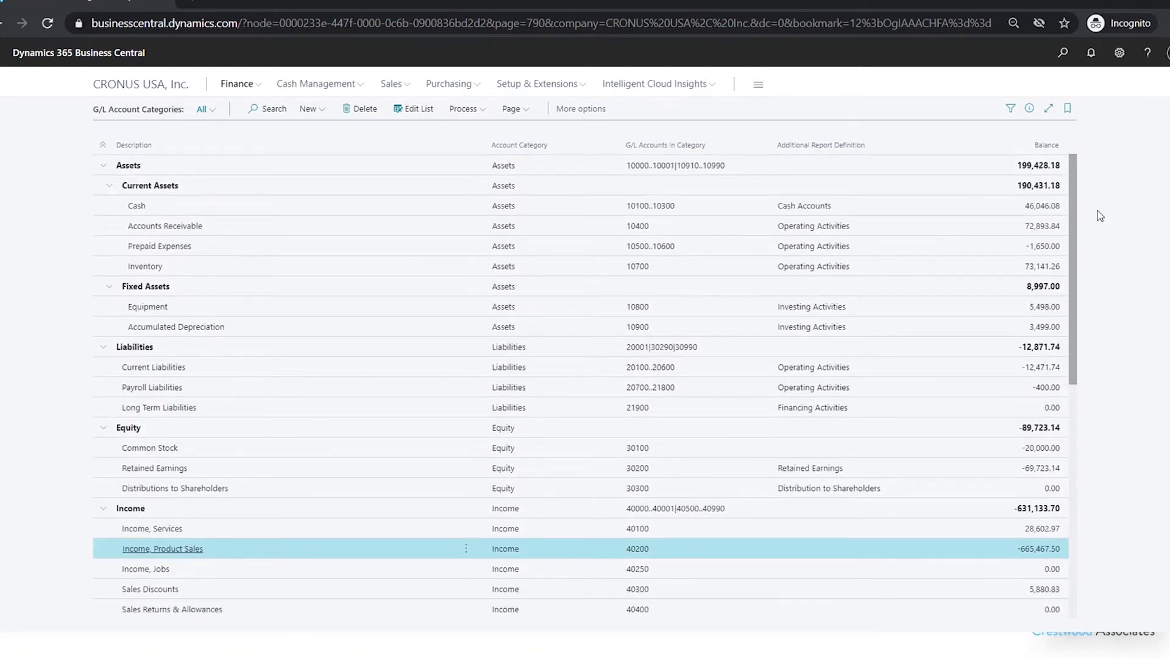
scroll(1100, 215, down, 1)
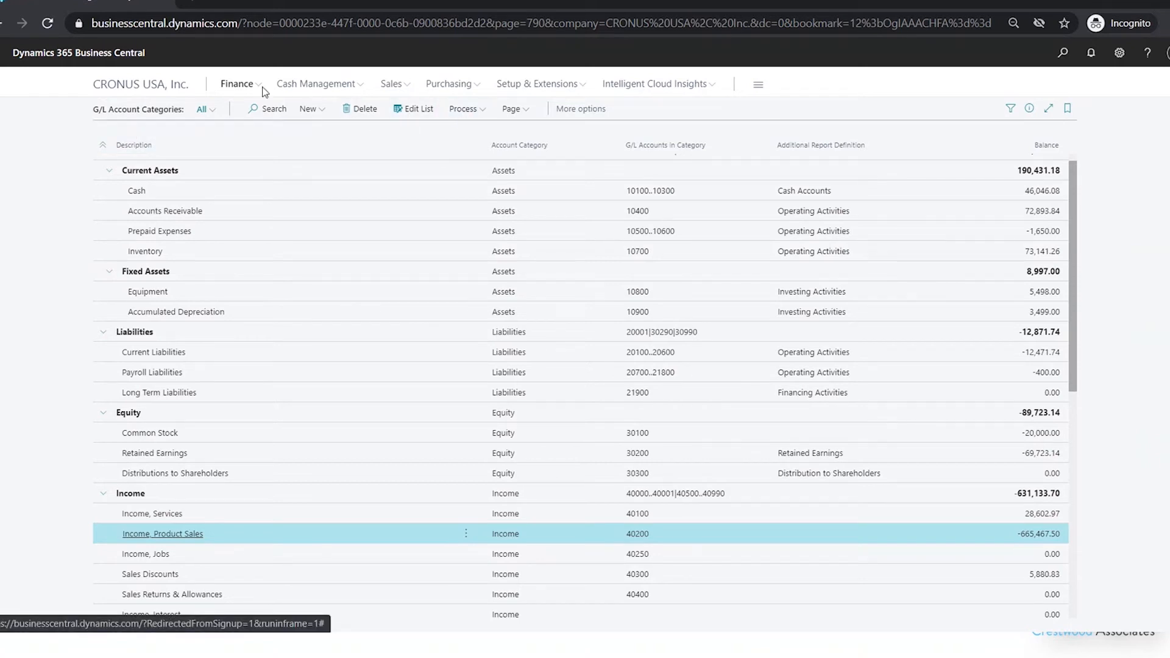
Open Account Schedules and change the M-INCOME schedule's default column layout to M-NETCHANG
click(238, 86)
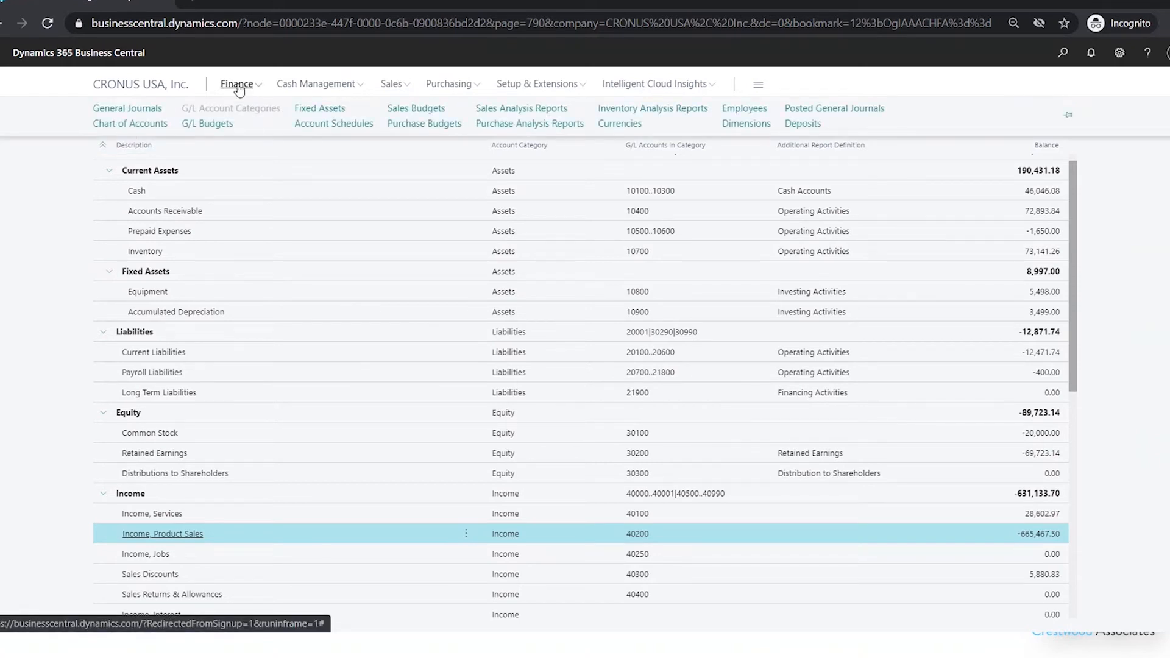
click(347, 124)
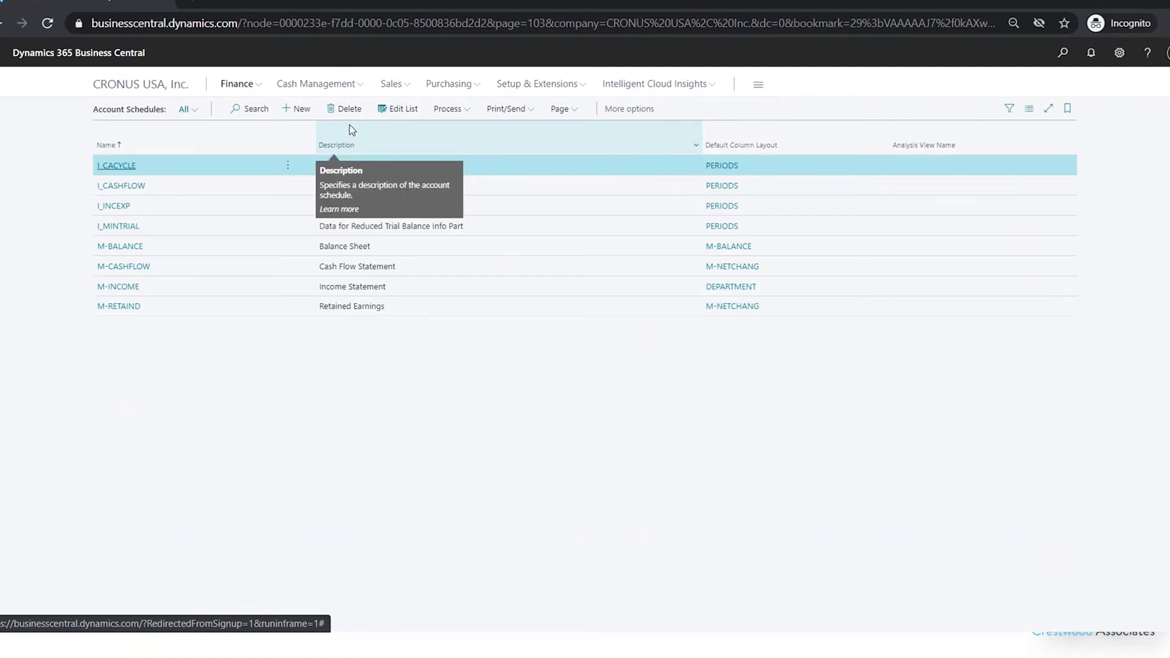
click(487, 292)
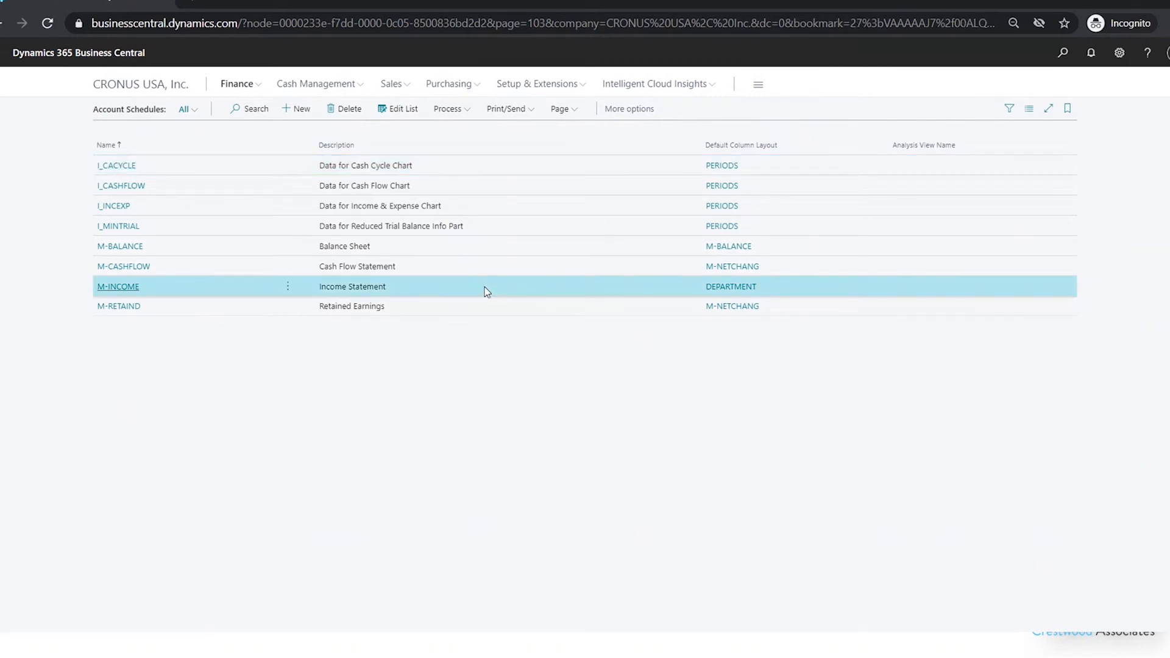
click(442, 111)
click(398, 108)
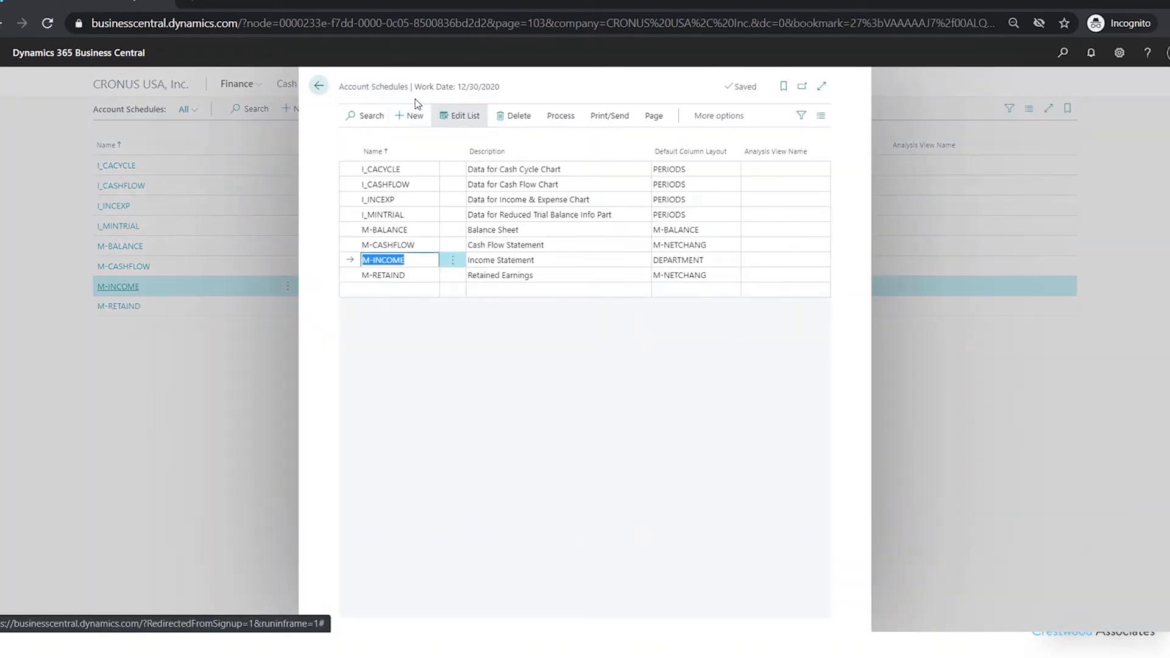
click(736, 264)
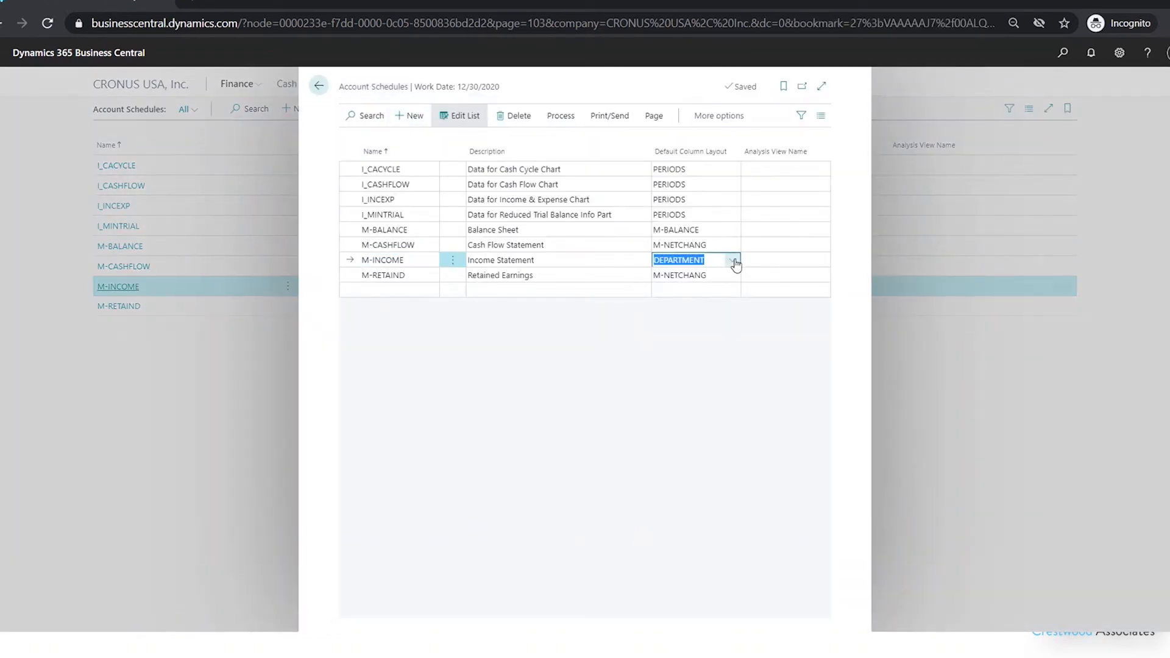
click(733, 261)
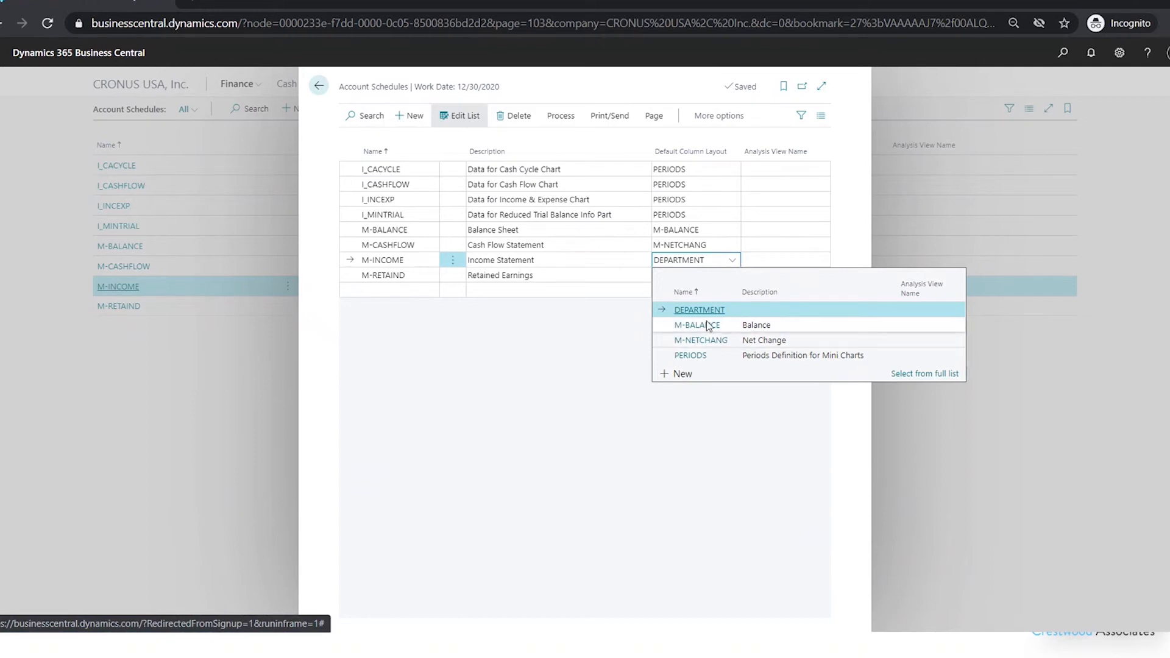
click(681, 342)
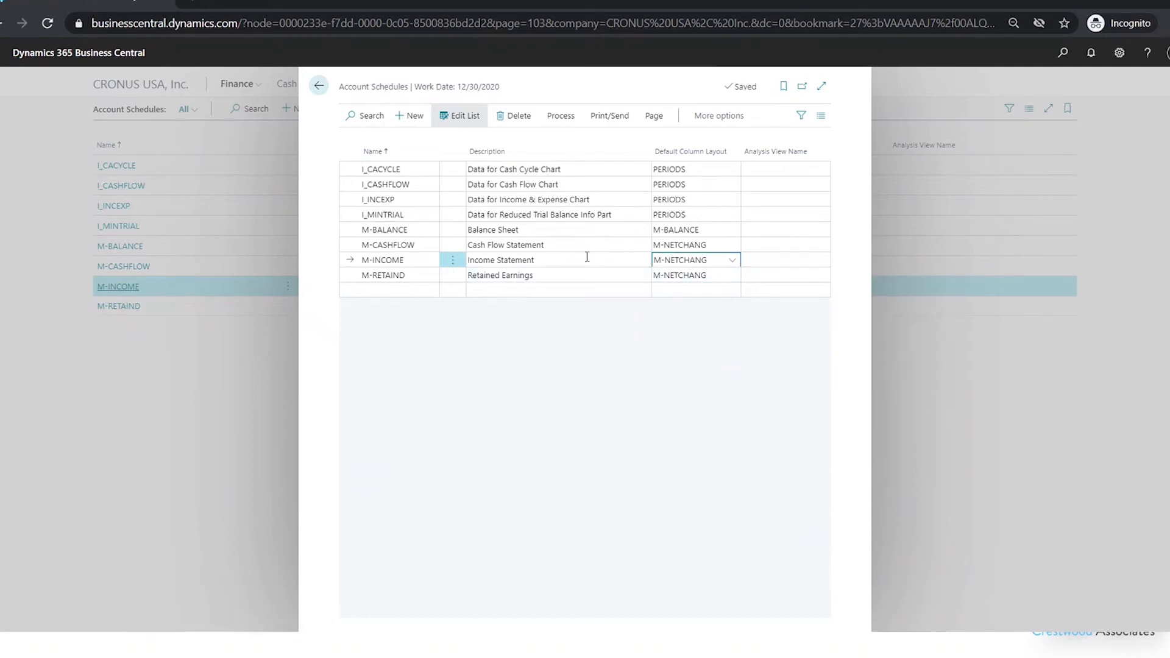
Open the print dialog for the M-INCOME account schedule and set starting date 12/1/20 and ending date 12/31/20
click(609, 116)
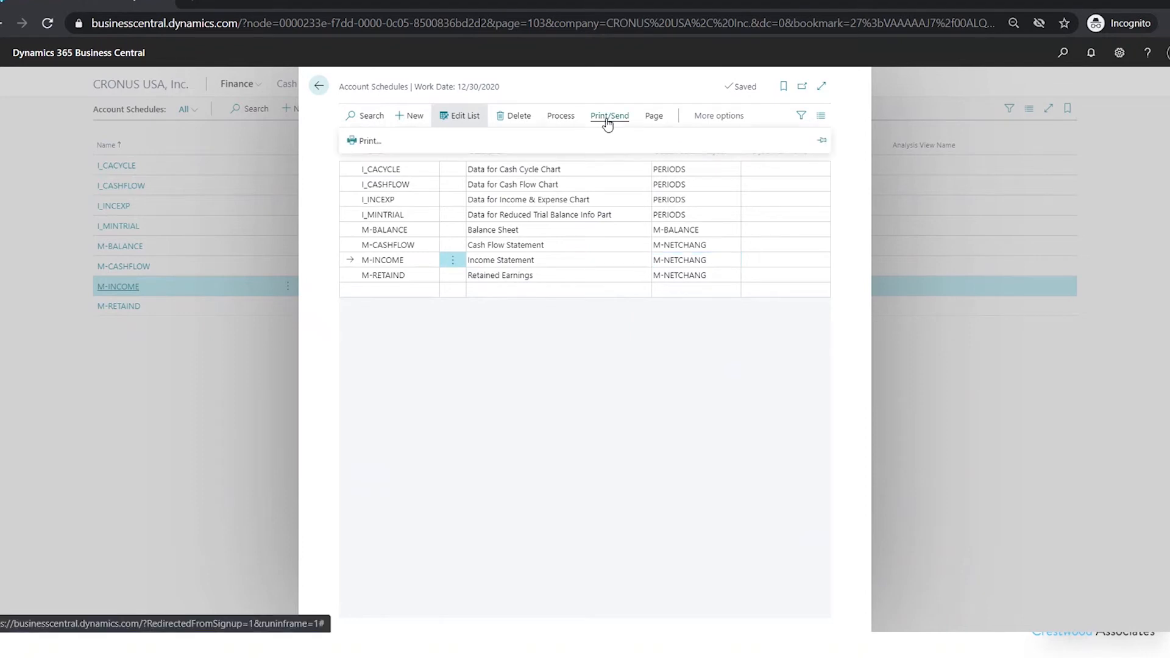
click(360, 140)
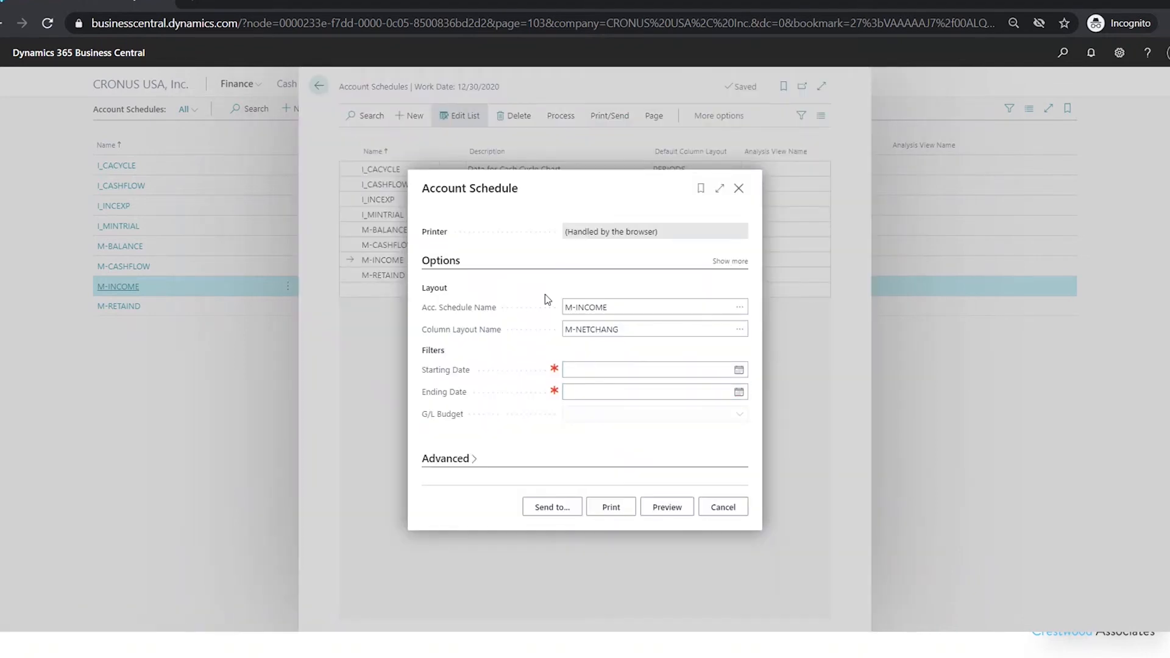
click(640, 308)
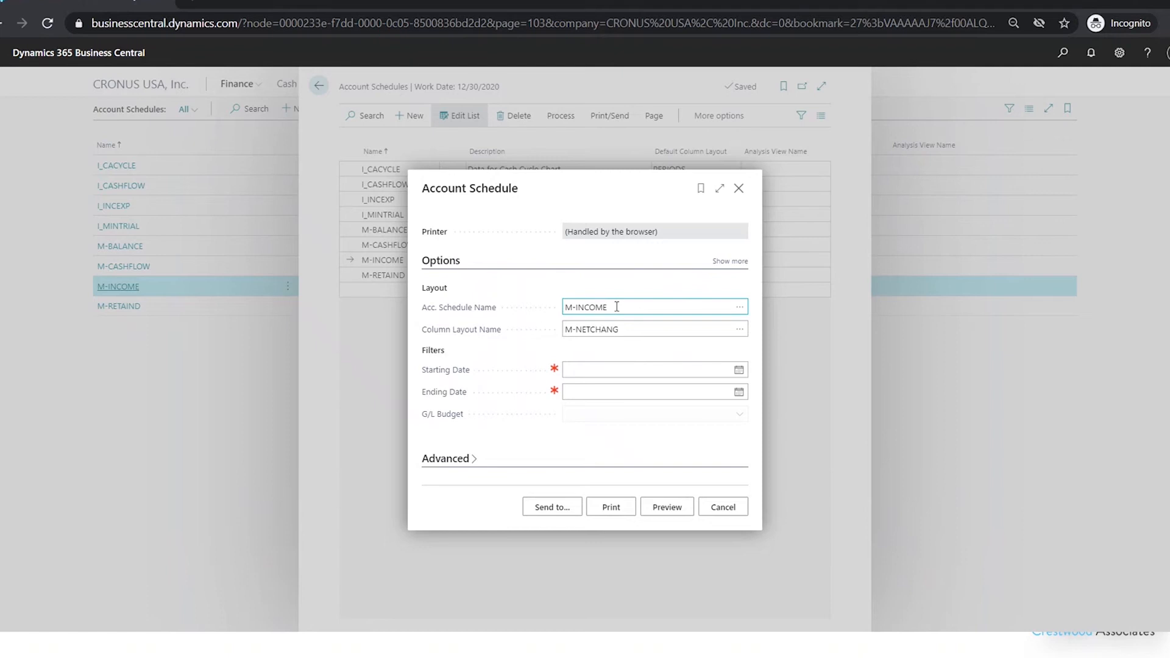
click(578, 332)
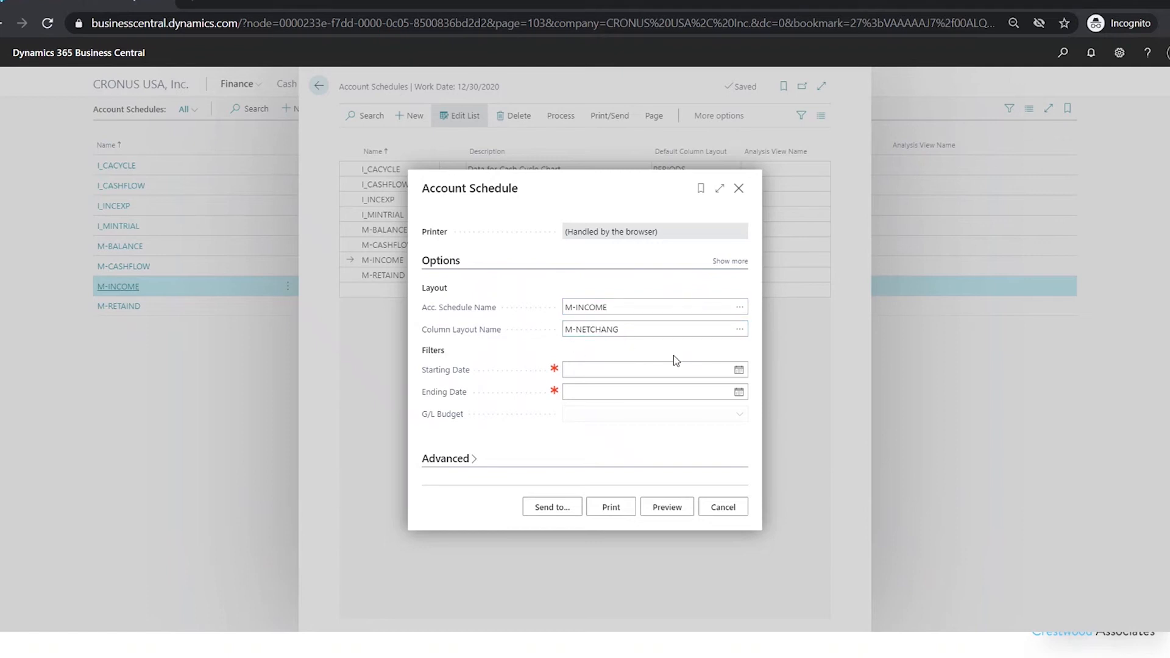
click(588, 366)
text(12/1/20)
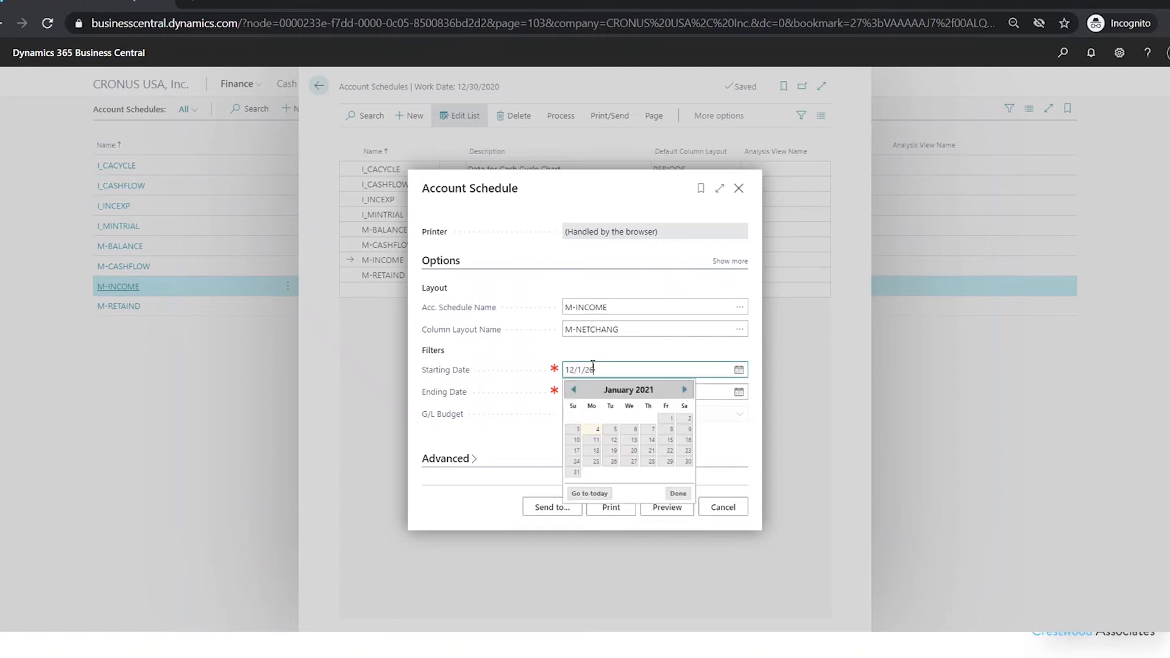
click(712, 391)
text(1)
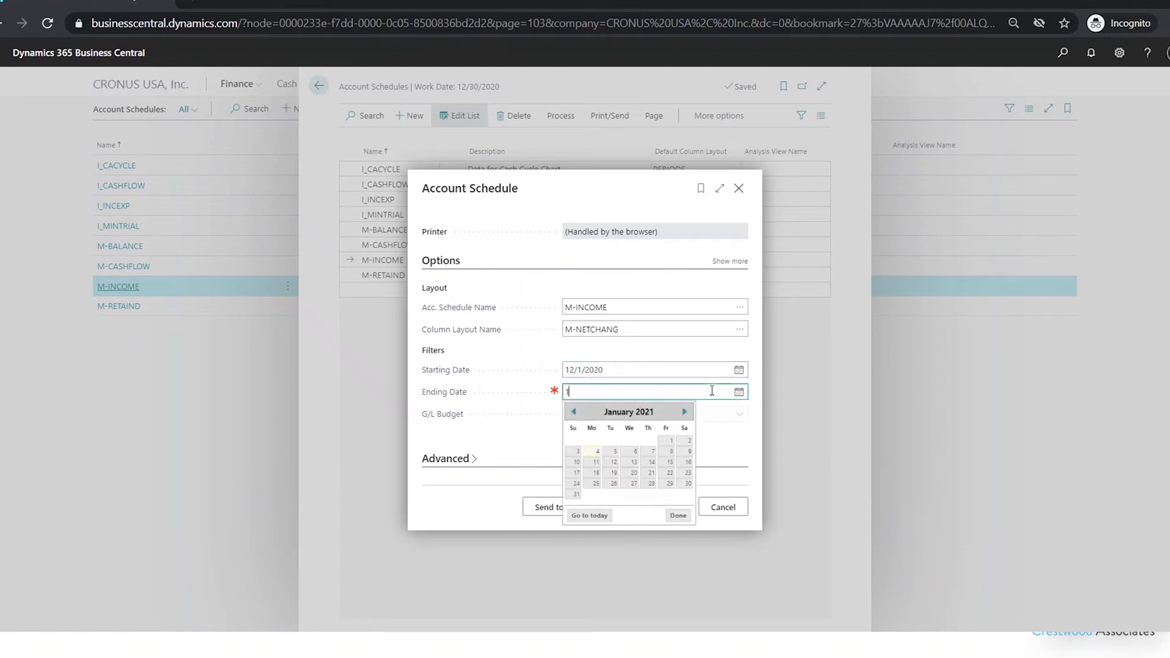
text(2/31/20)
click(714, 343)
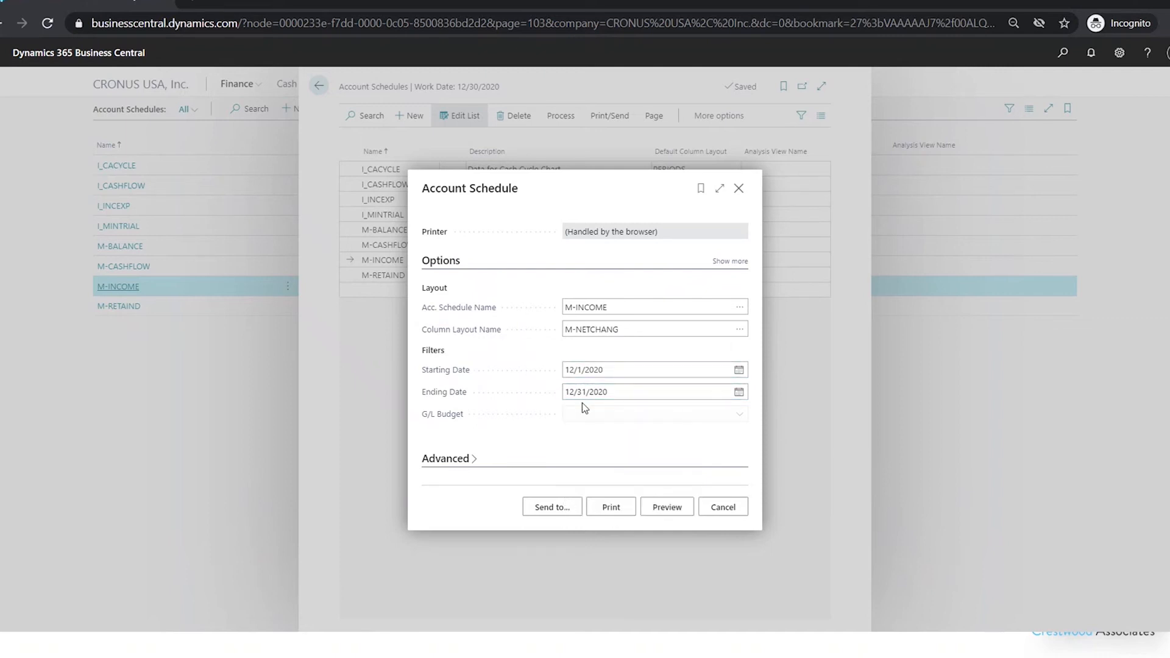
Preview the M-INCOME income statement report, then close the preview and cancel the print dialog
click(673, 512)
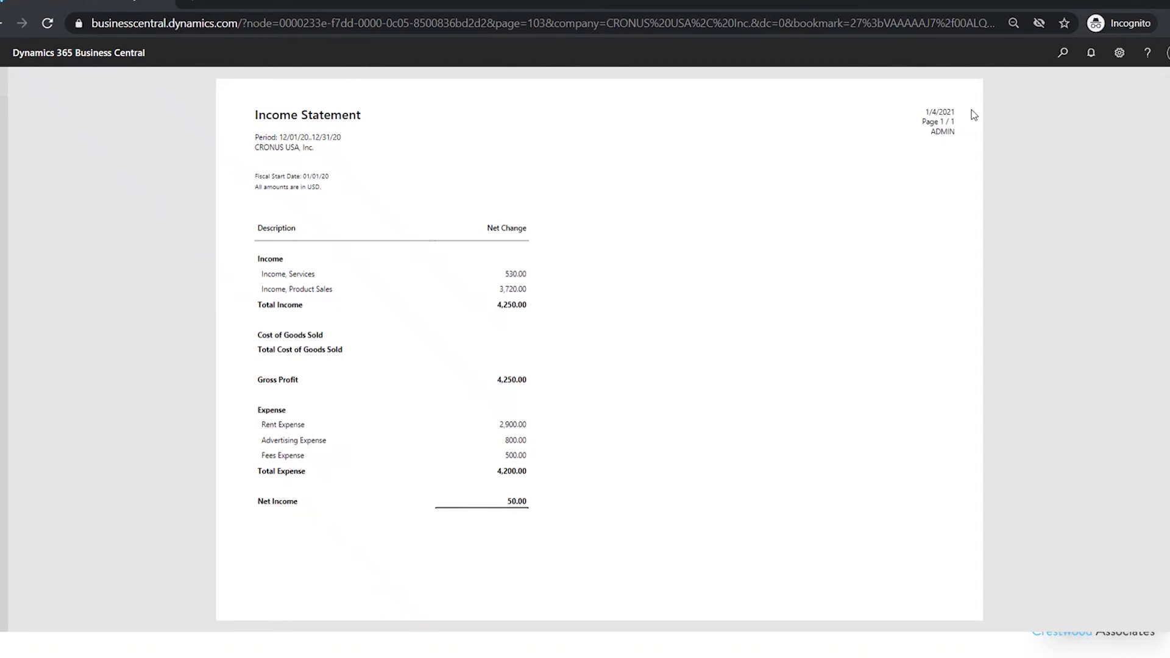
click(1164, 89)
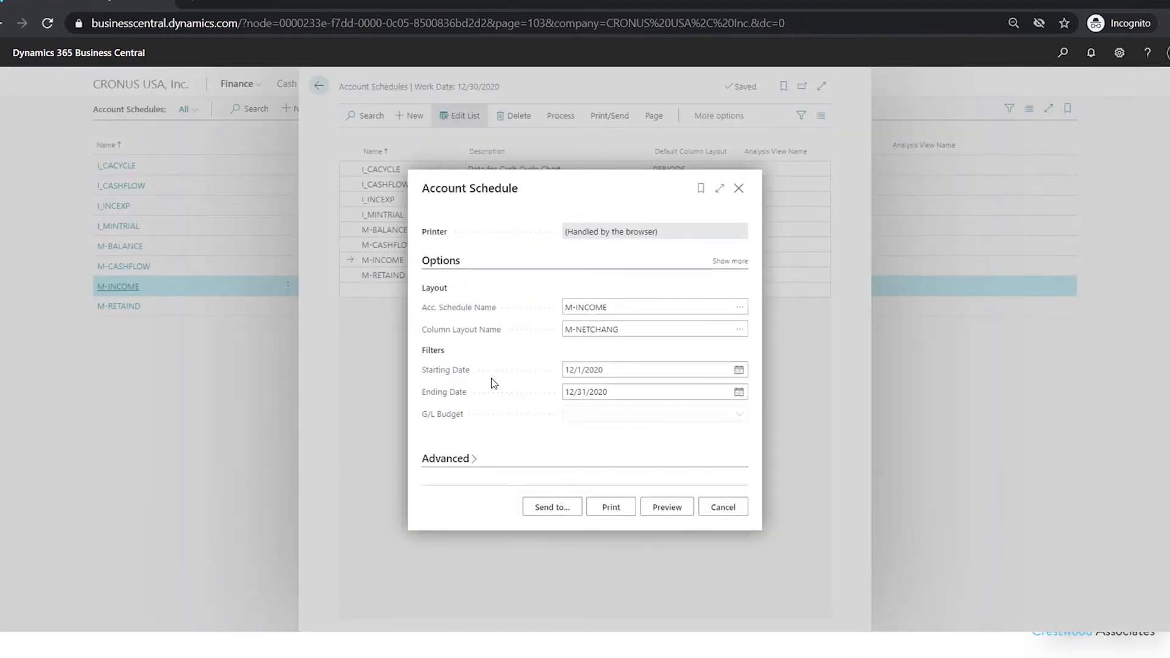
click(723, 508)
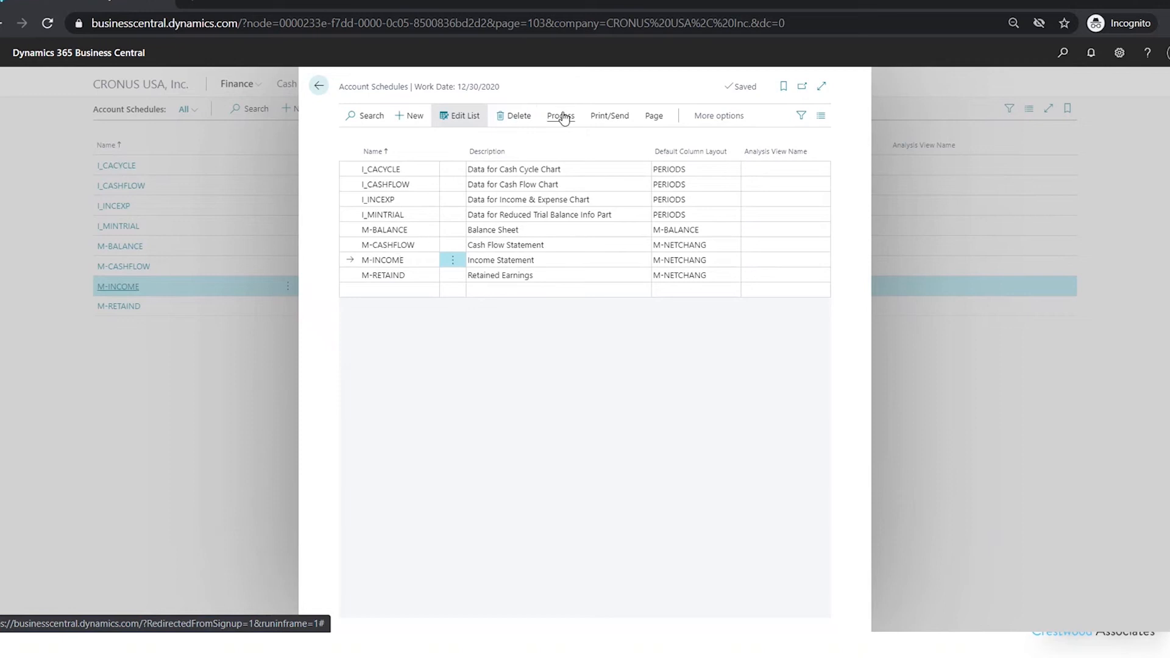
Open the account schedule overview for M-INCOME
click(307, 89)
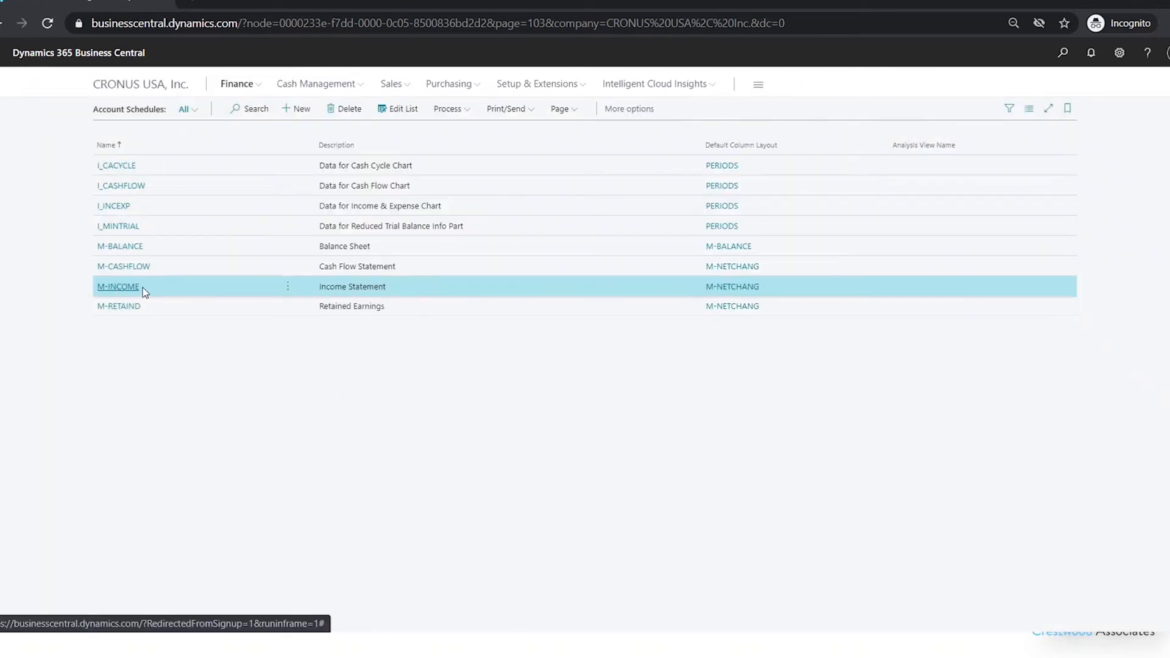
click(463, 109)
click(483, 130)
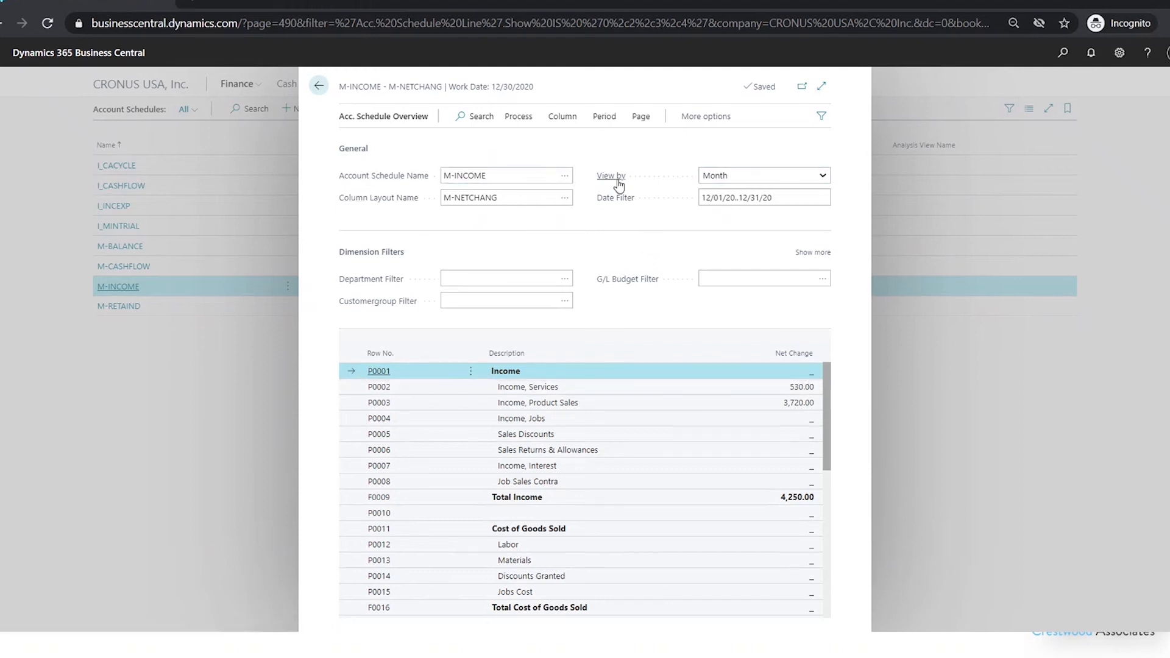
Switch the overview's period view to Year and then back to Month
click(816, 176)
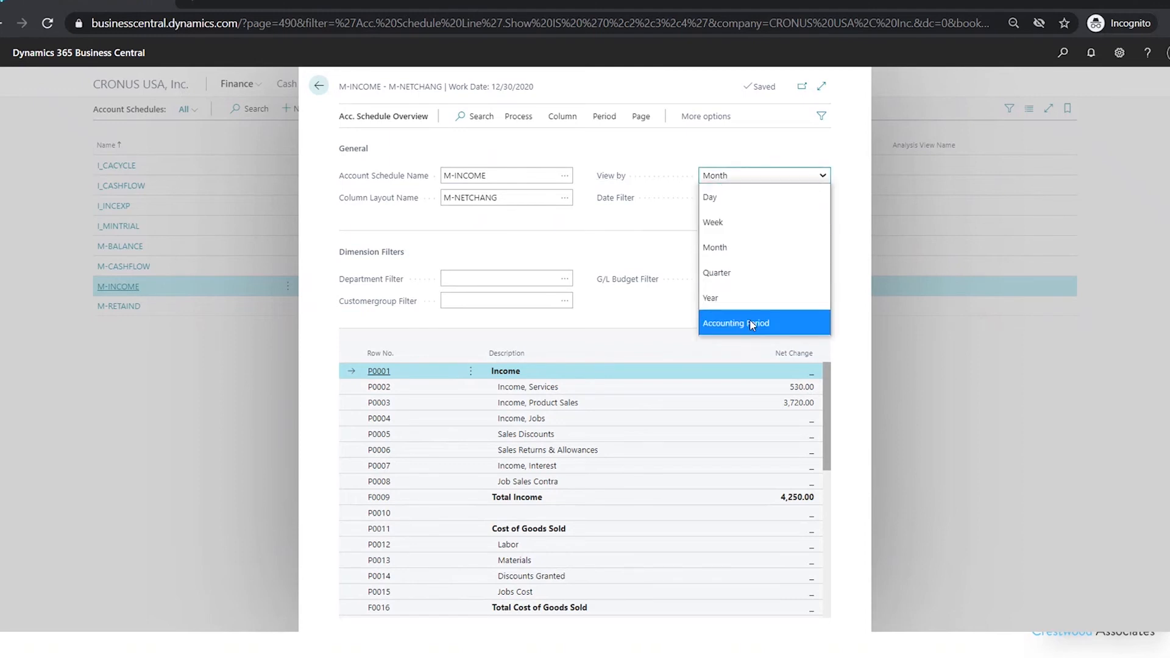
click(756, 299)
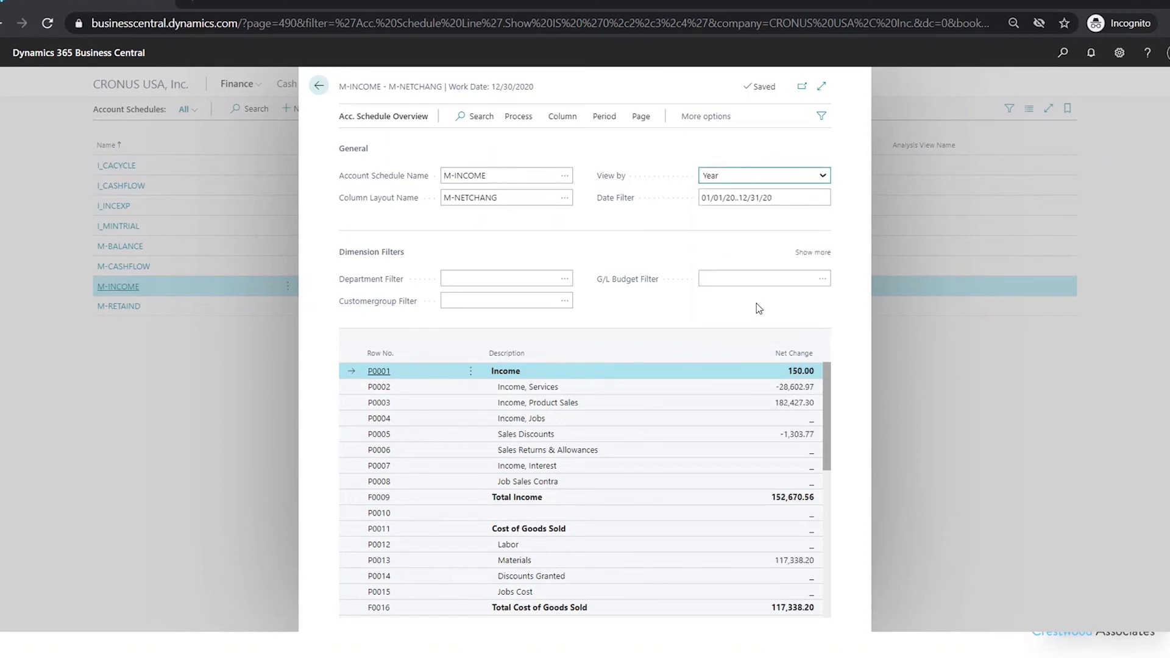
click(775, 205)
click(762, 176)
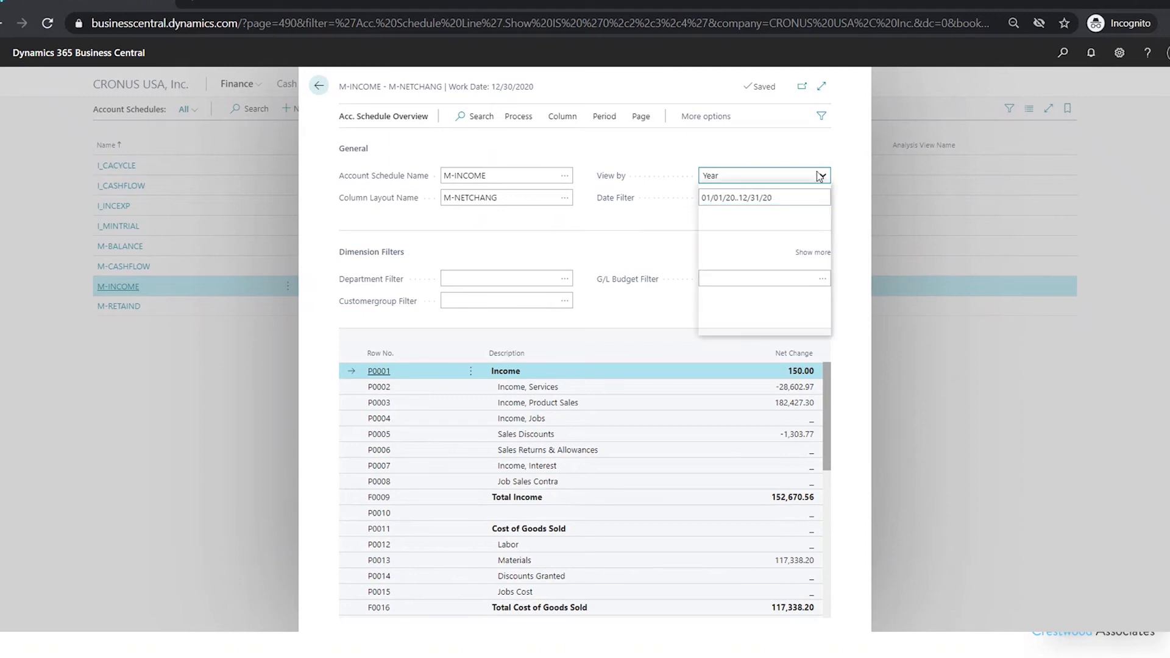
click(746, 253)
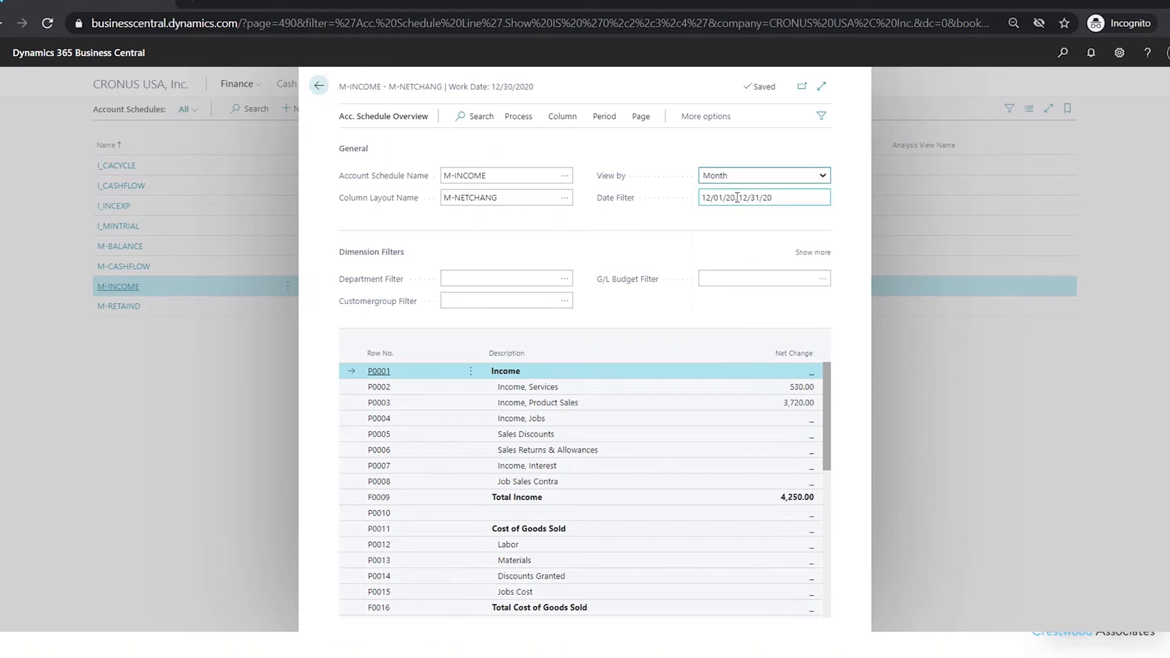
Drill down from the Rent Expense net change to account 60100's general ledger entries, then return to the overview
drag(828, 393, 824, 514)
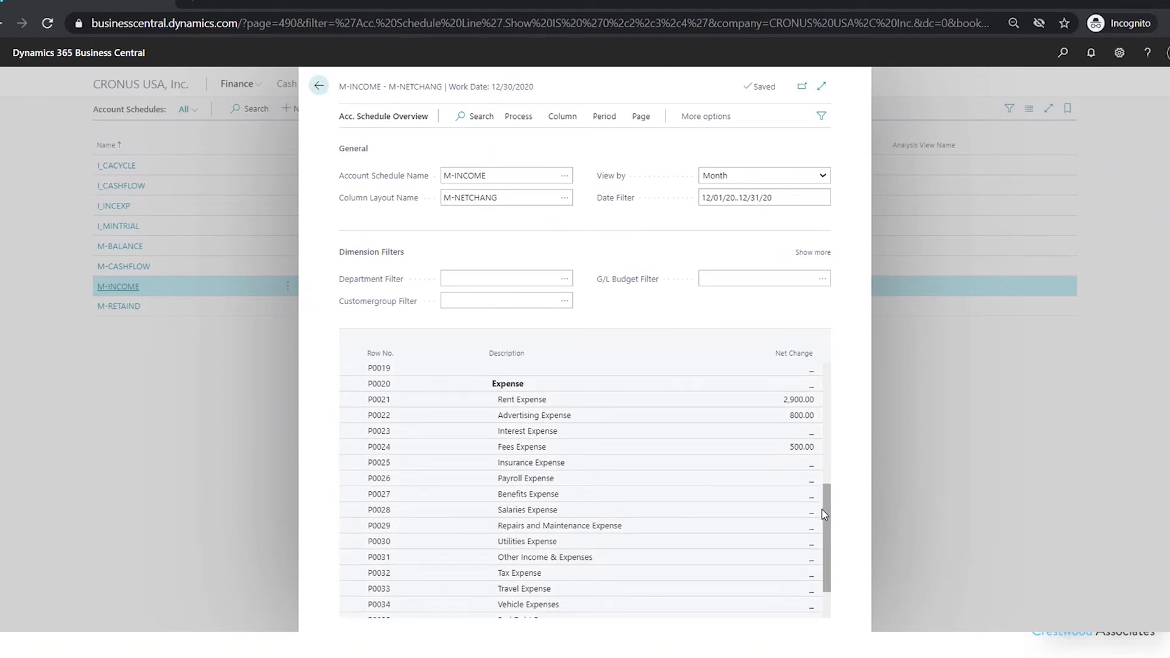
click(797, 402)
click(797, 401)
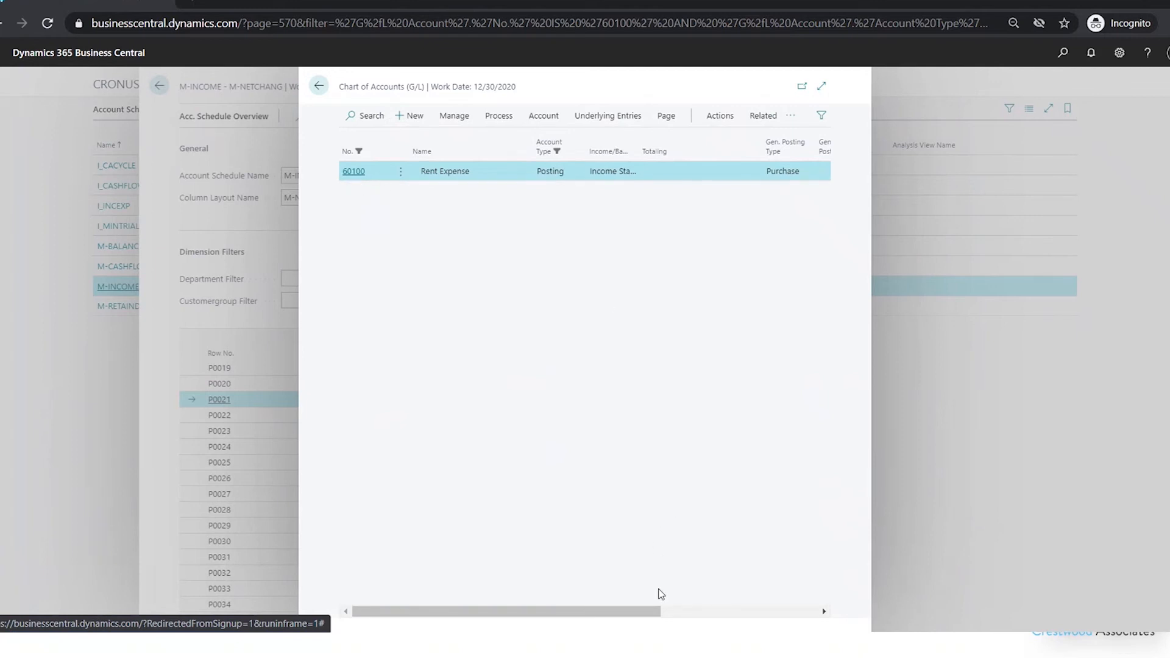
drag(657, 611, 826, 601)
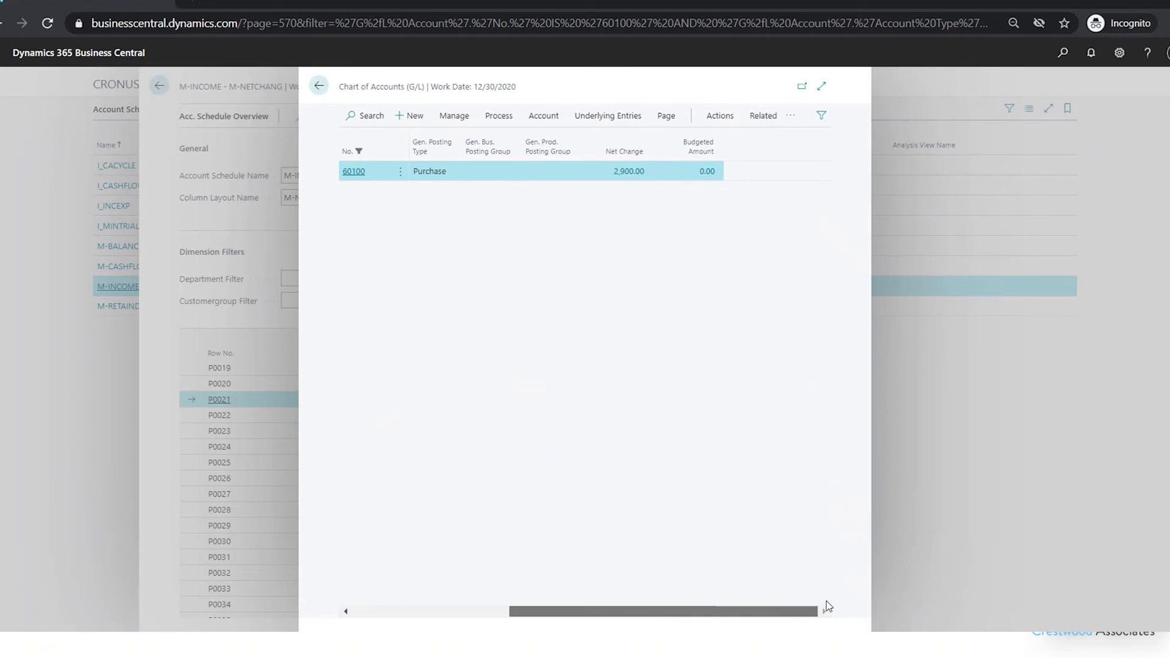
click(631, 172)
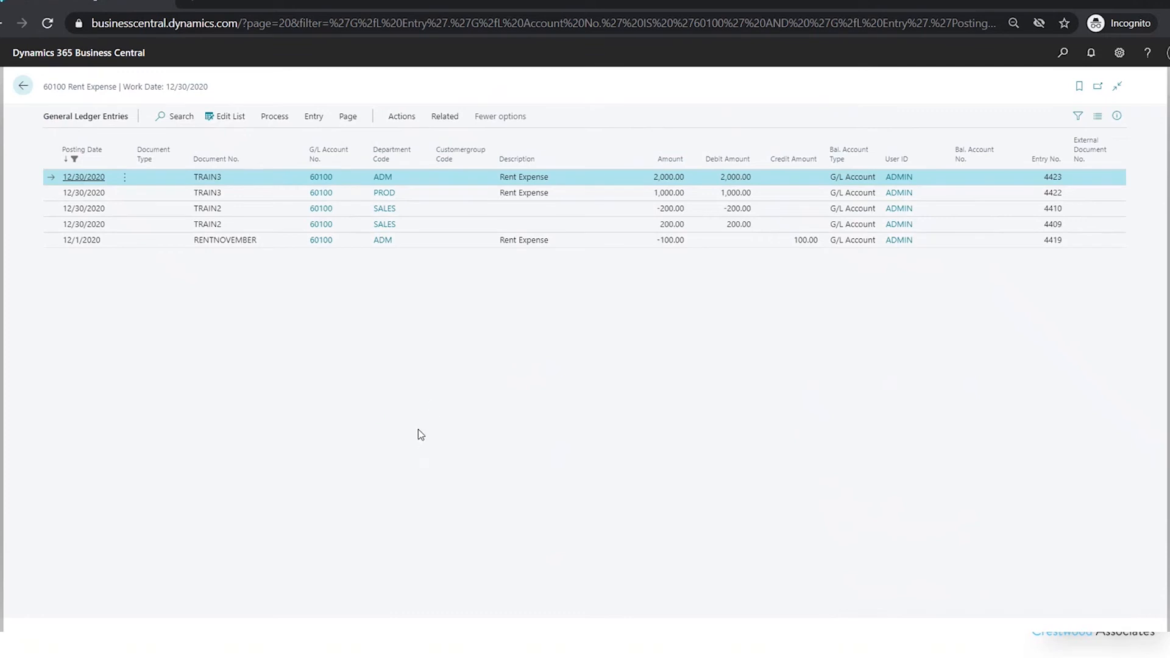
click(24, 85)
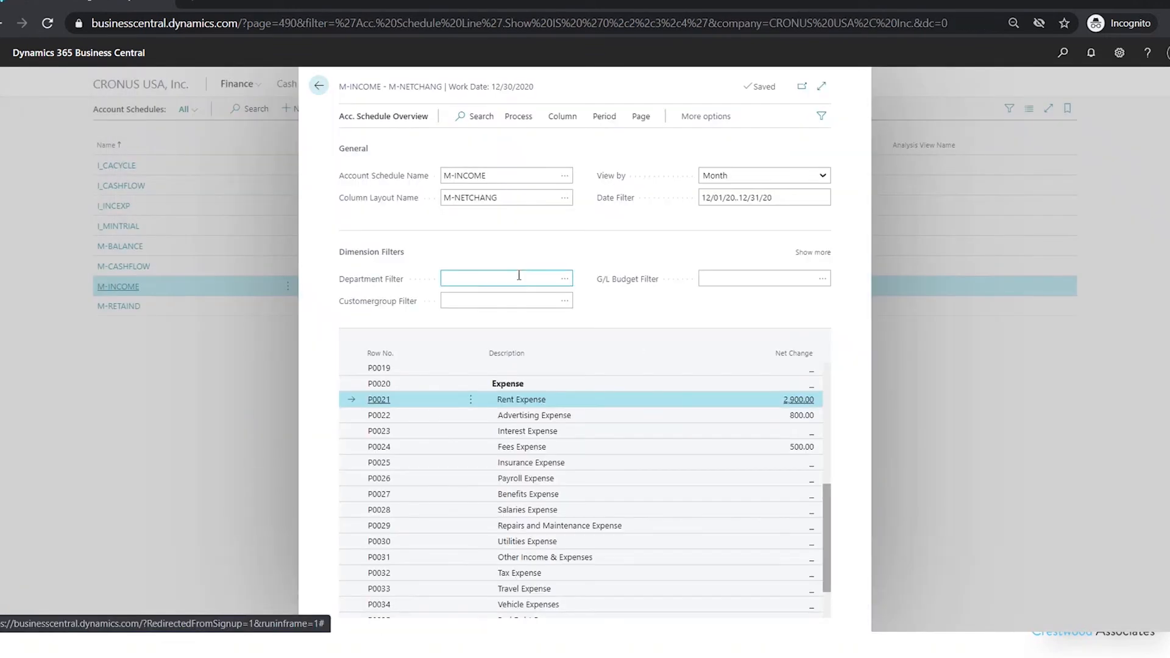
Set the overview's department filter to ADM
click(481, 282)
click(565, 279)
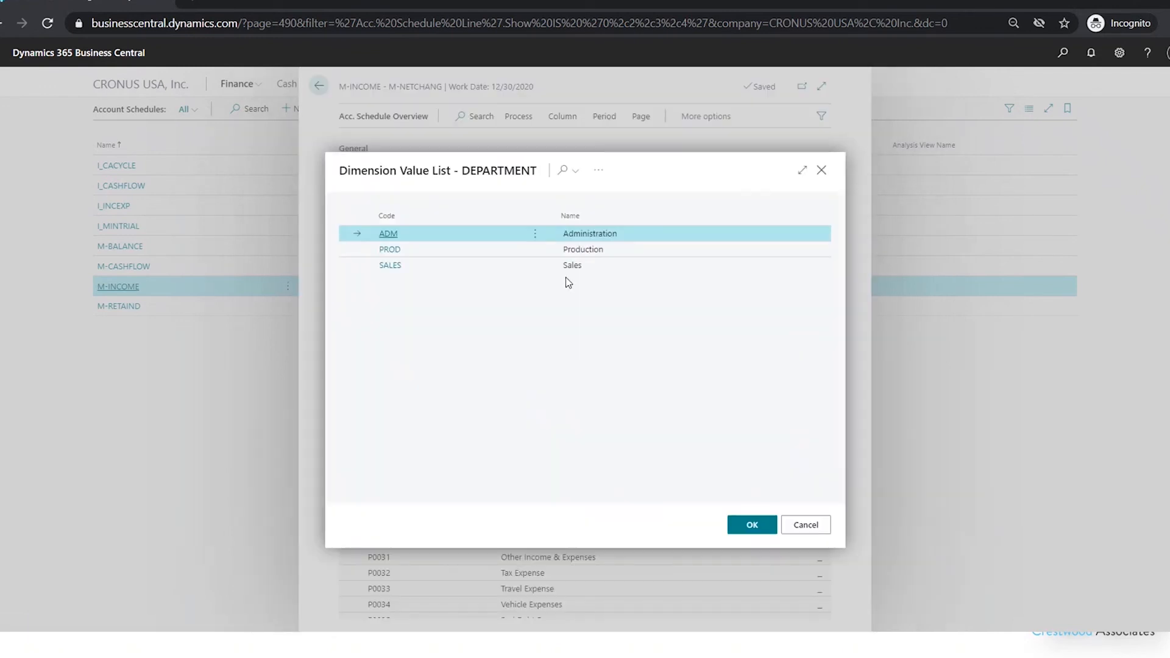
click(388, 236)
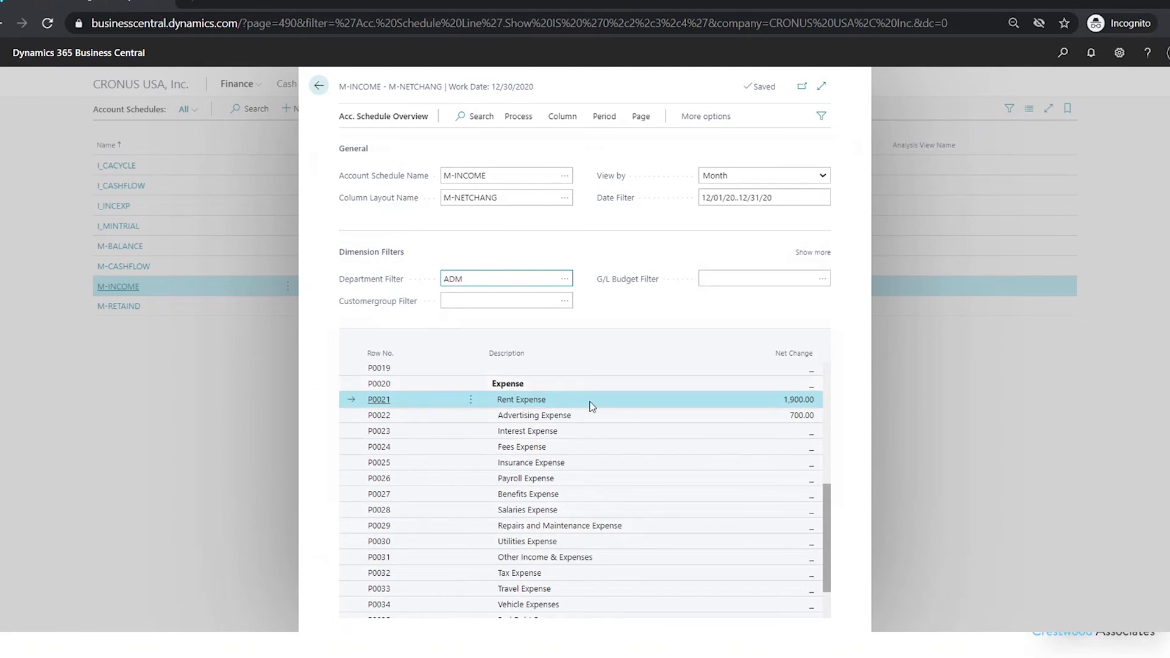
Drill down from the ADM-filtered Rent Expense amount to its general ledger entries, then return to the overview
click(798, 401)
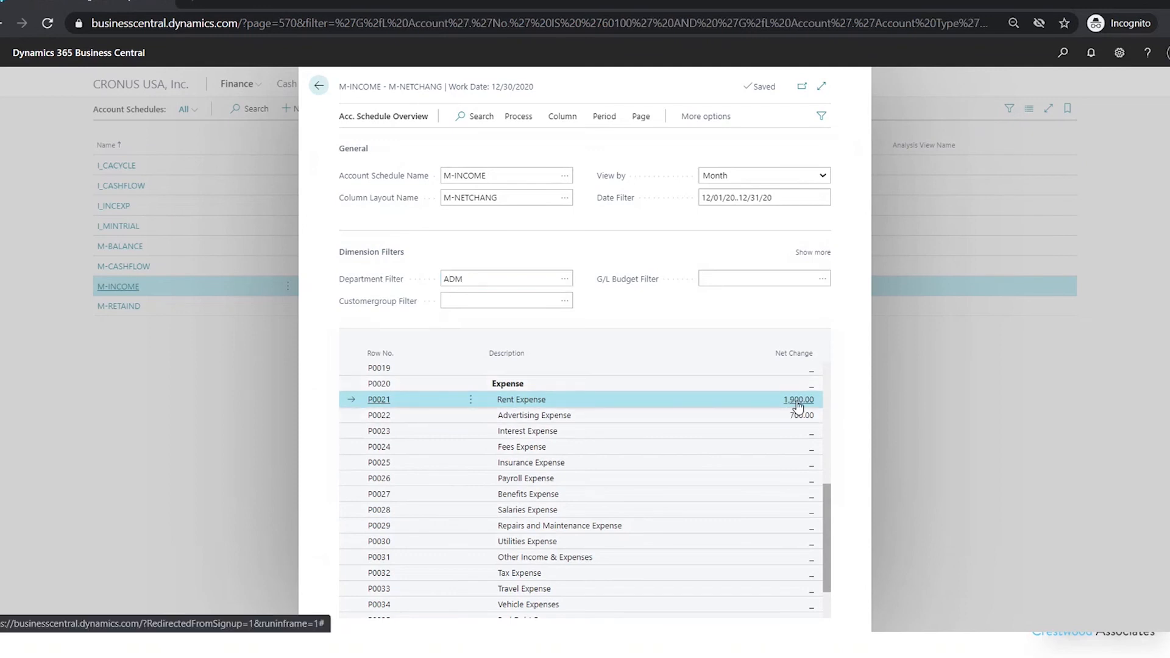
drag(637, 613, 772, 614)
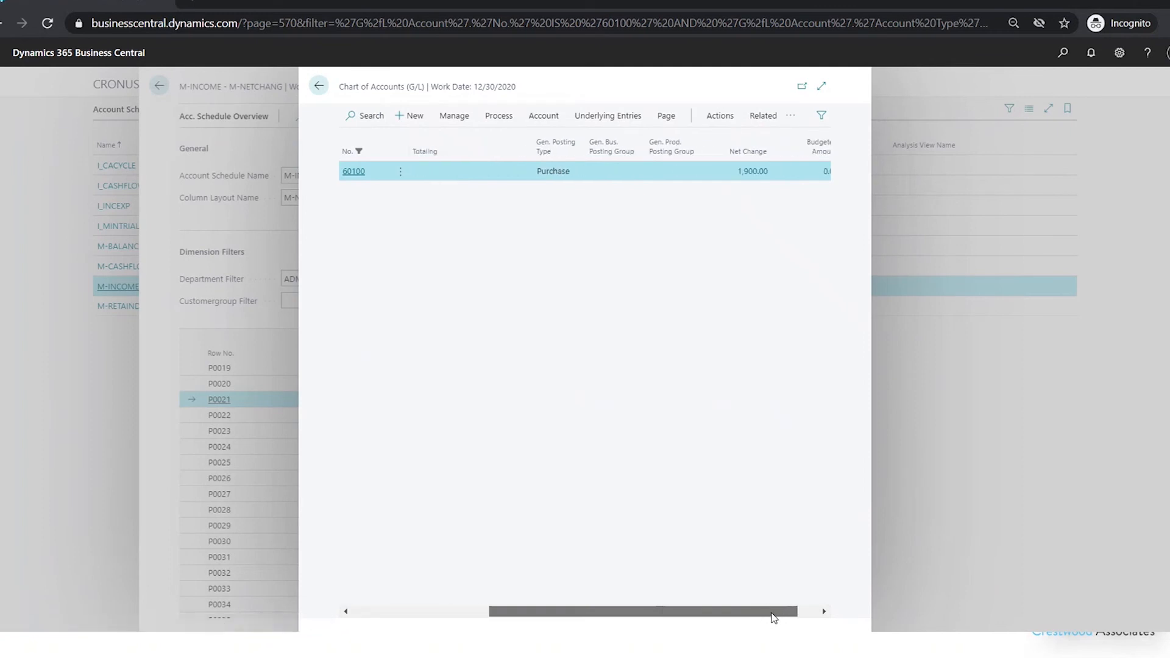
click(751, 173)
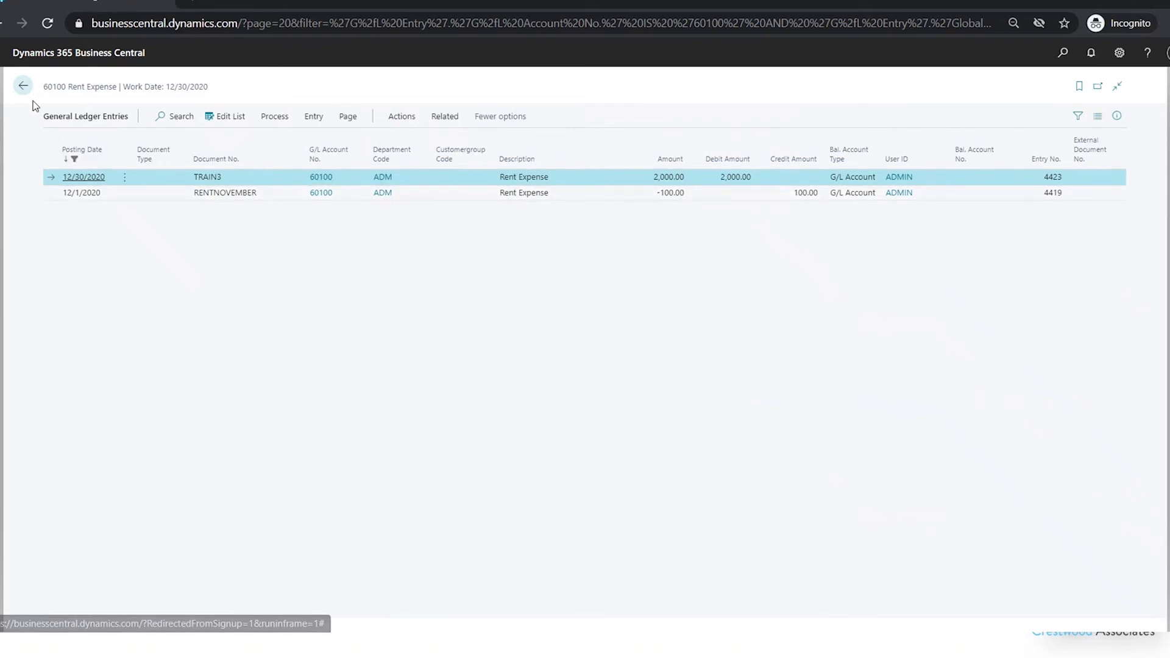
click(23, 86)
click(912, 356)
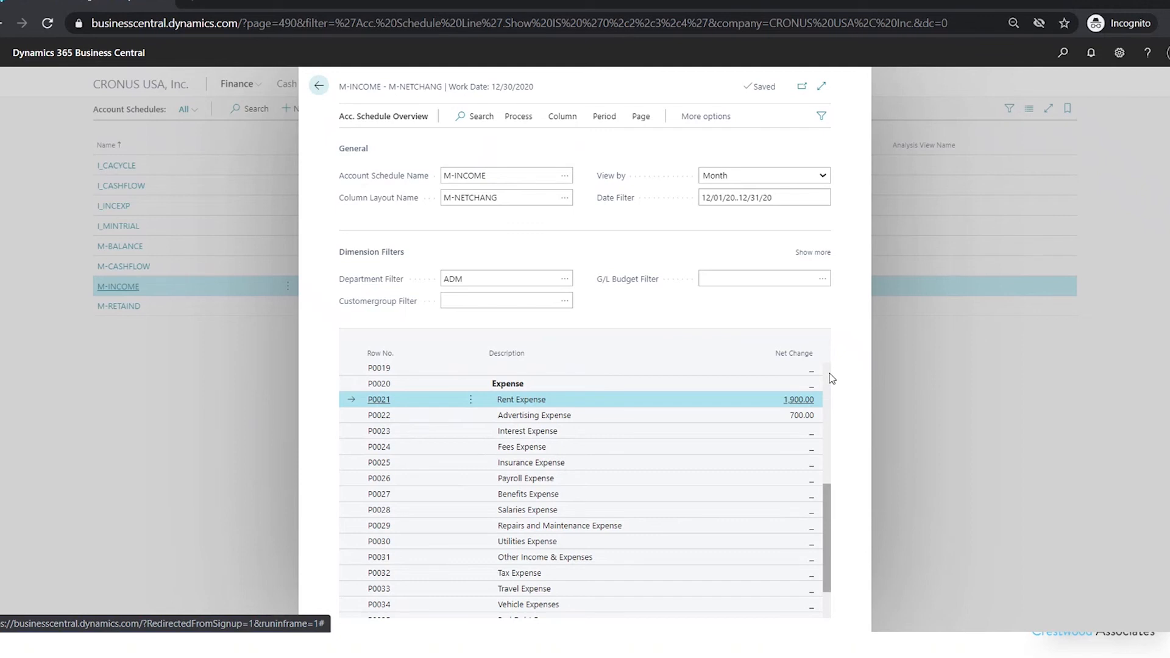
Change the M-INCOME schedule's default column layout to DEPARTMENT
click(318, 86)
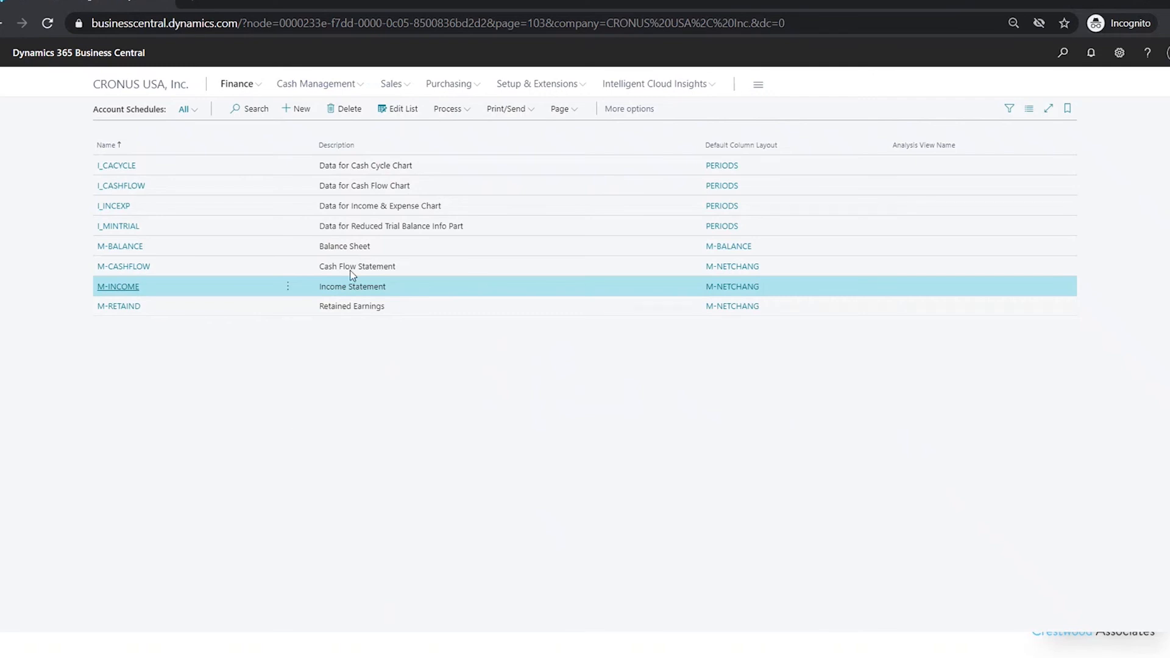
click(402, 112)
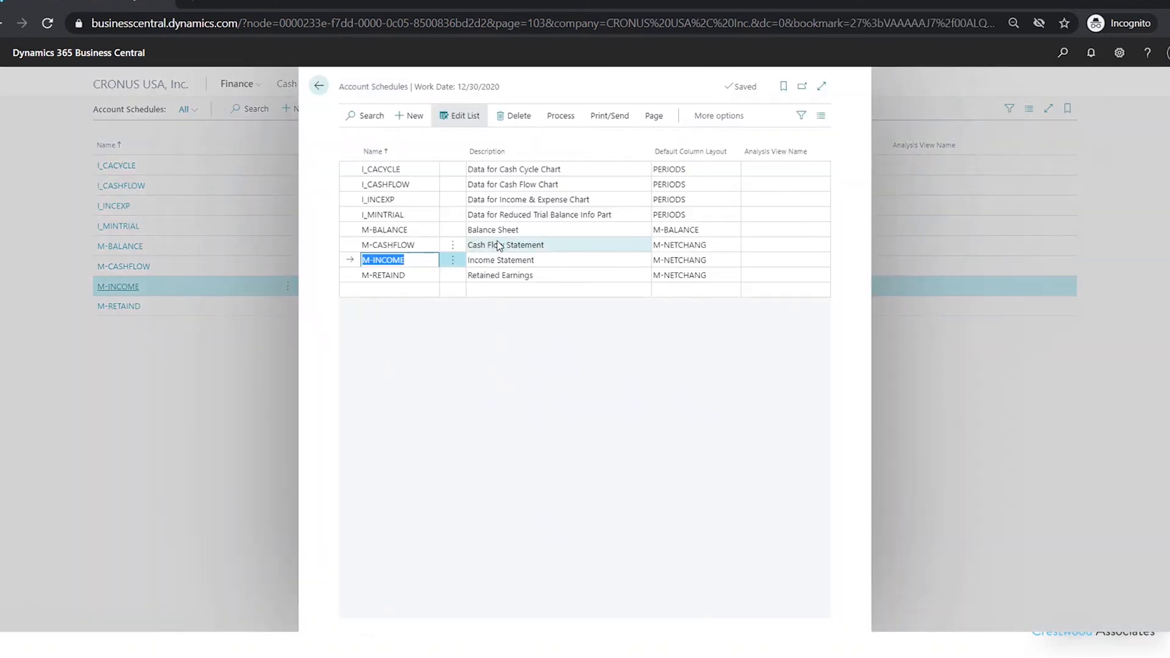
click(722, 261)
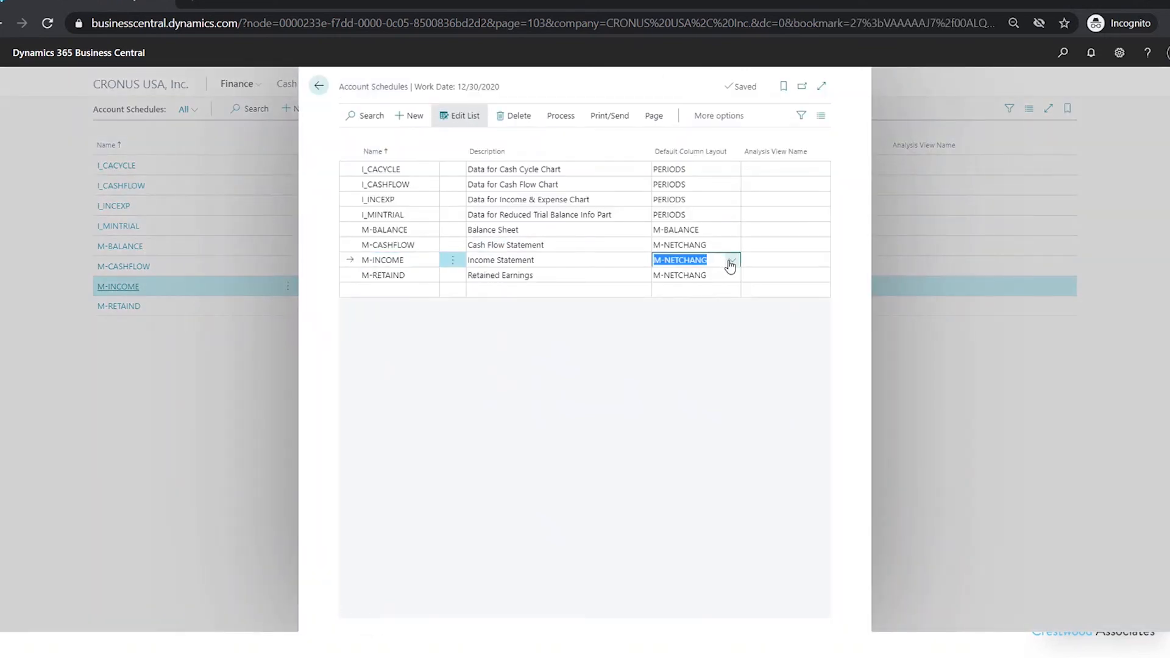
click(731, 260)
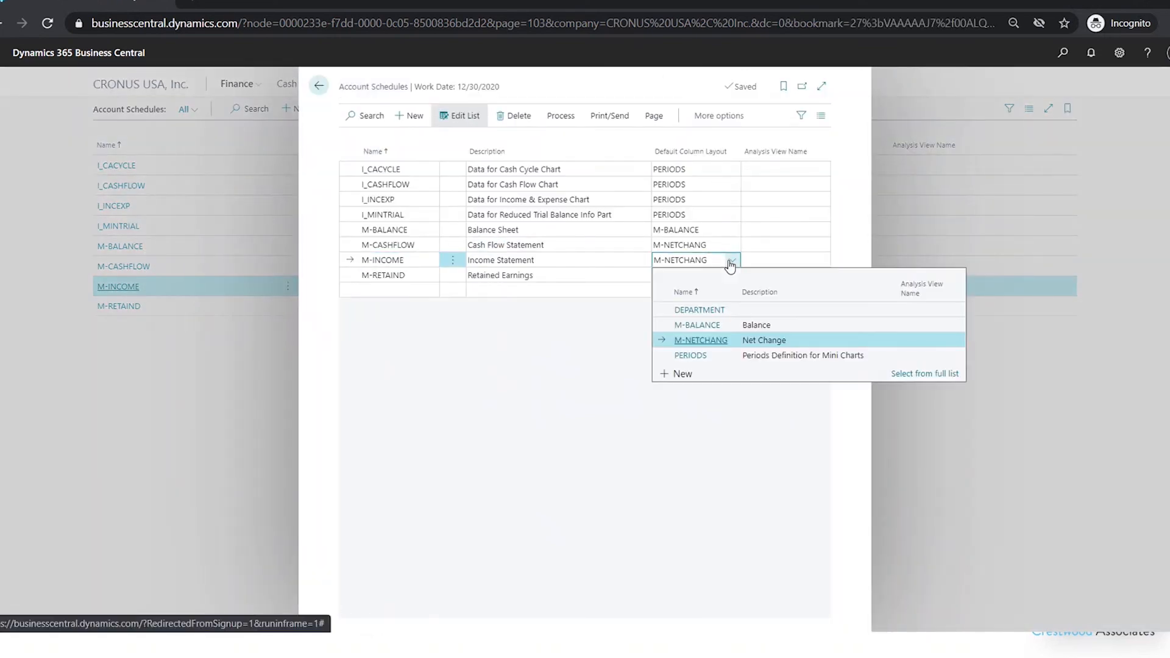
click(701, 310)
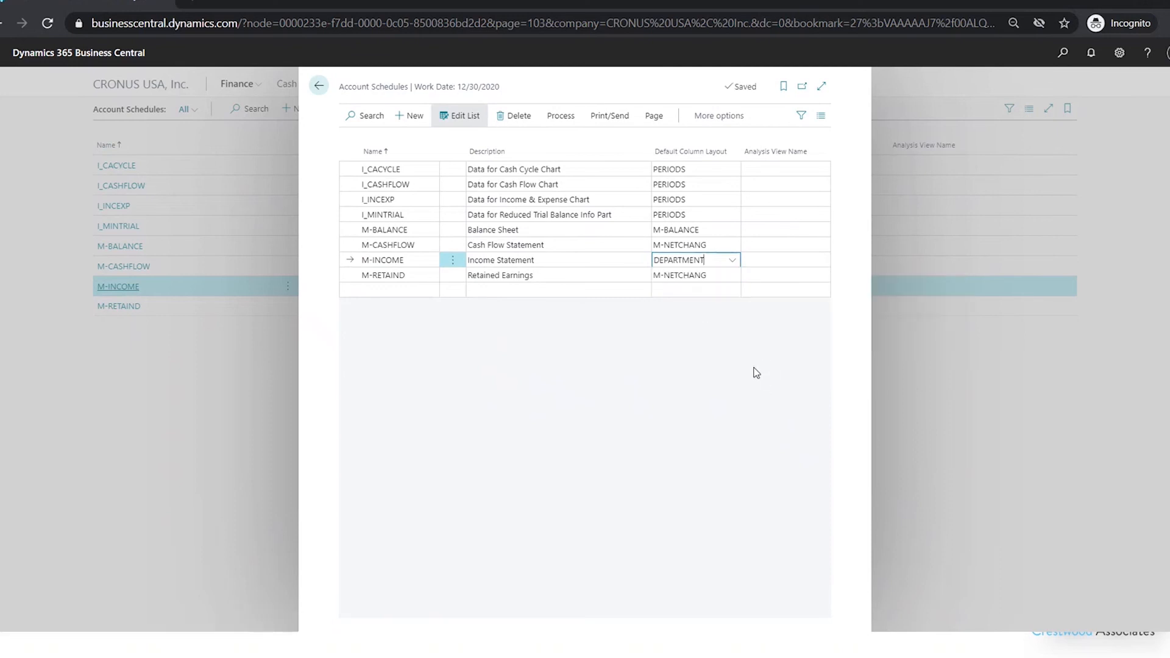
Open the DEPARTMENT column layout setup to review its columns, then close it
click(558, 116)
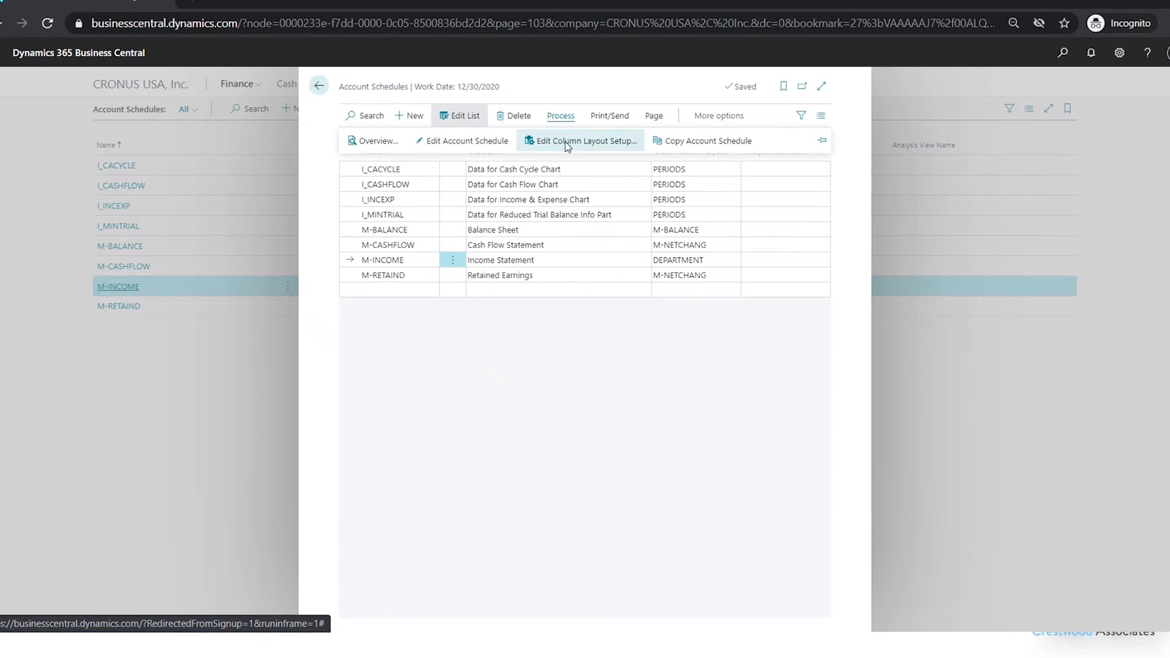
click(565, 141)
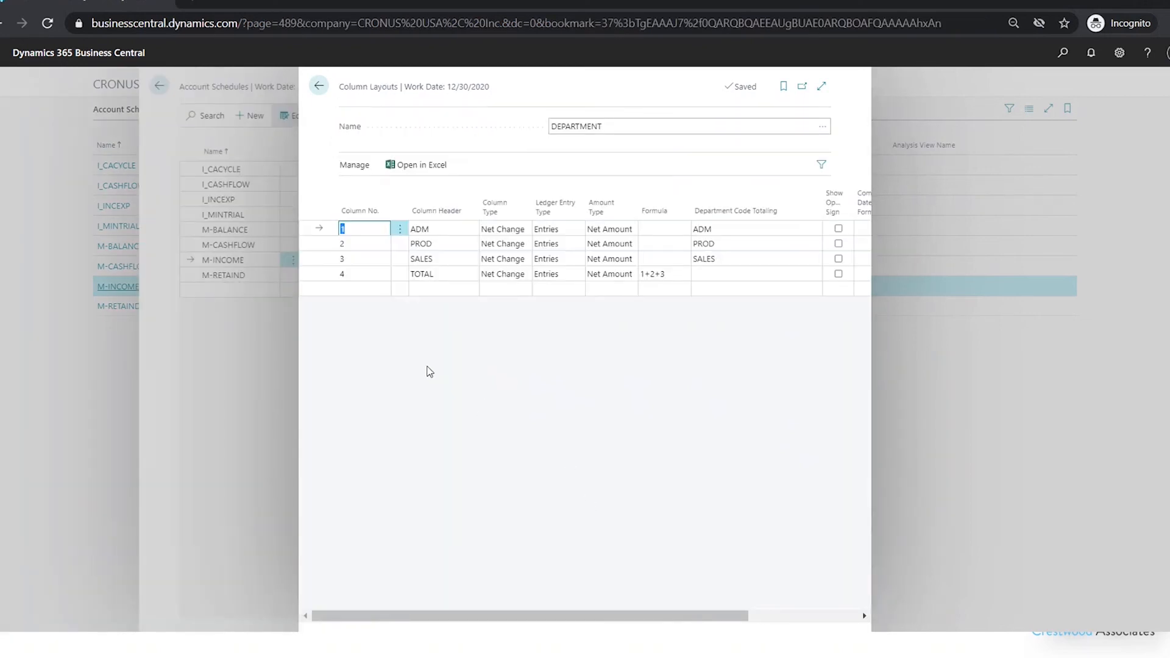
mouse_move(753, 216)
click(319, 86)
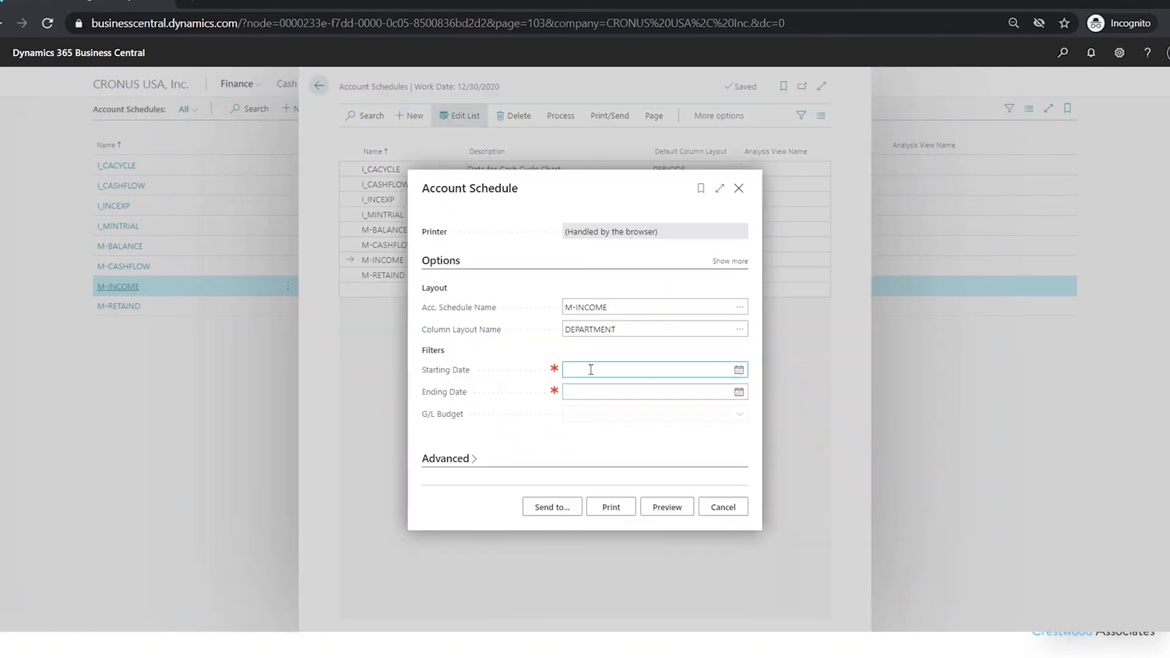
Print-preview the M-INCOME schedule for starting date 12/1/20 and ending date 12/31/20, then close the dialog
click(591, 369)
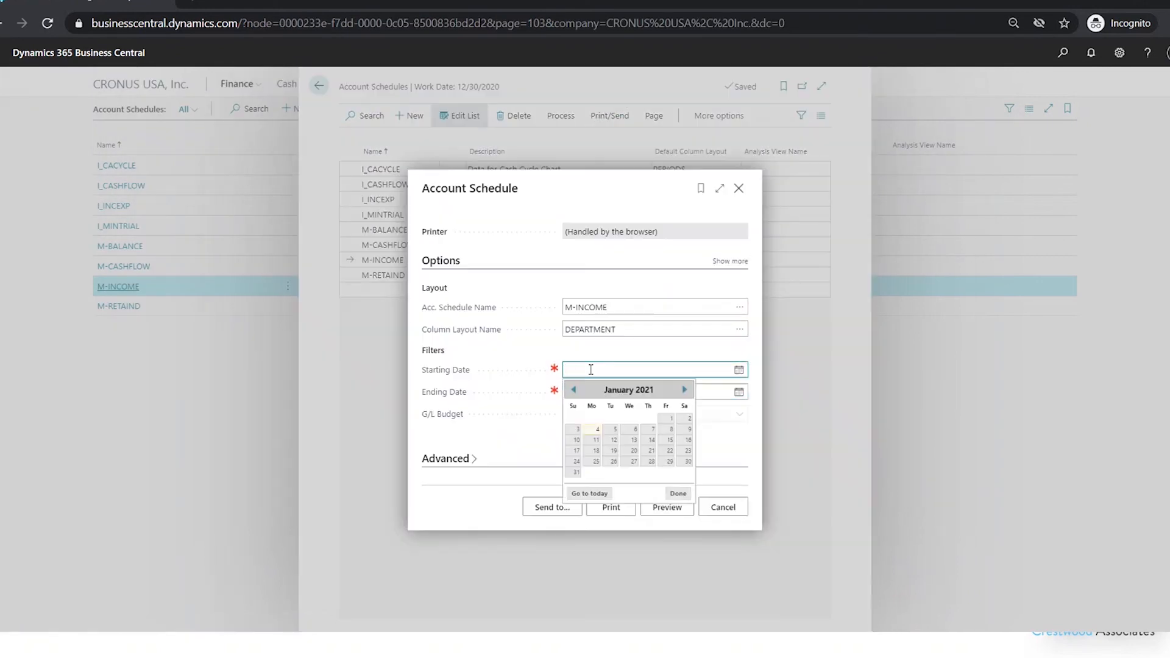
text(12/1/20)
drag(619, 368, 546, 369)
key(Tab)
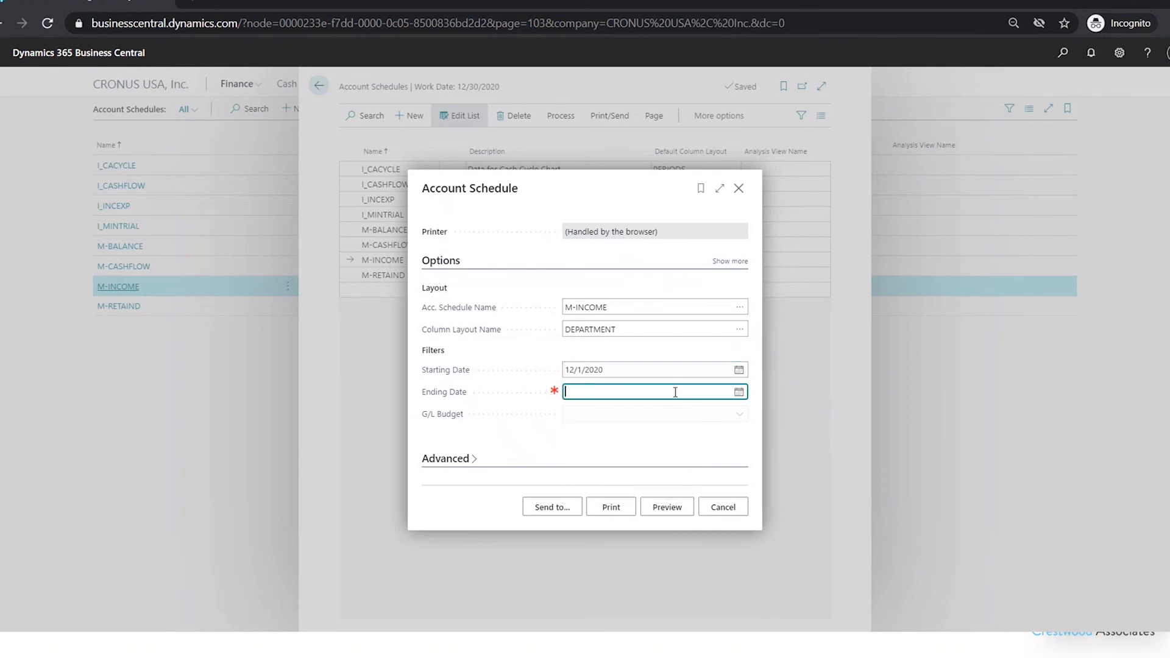
text(12/31/20)
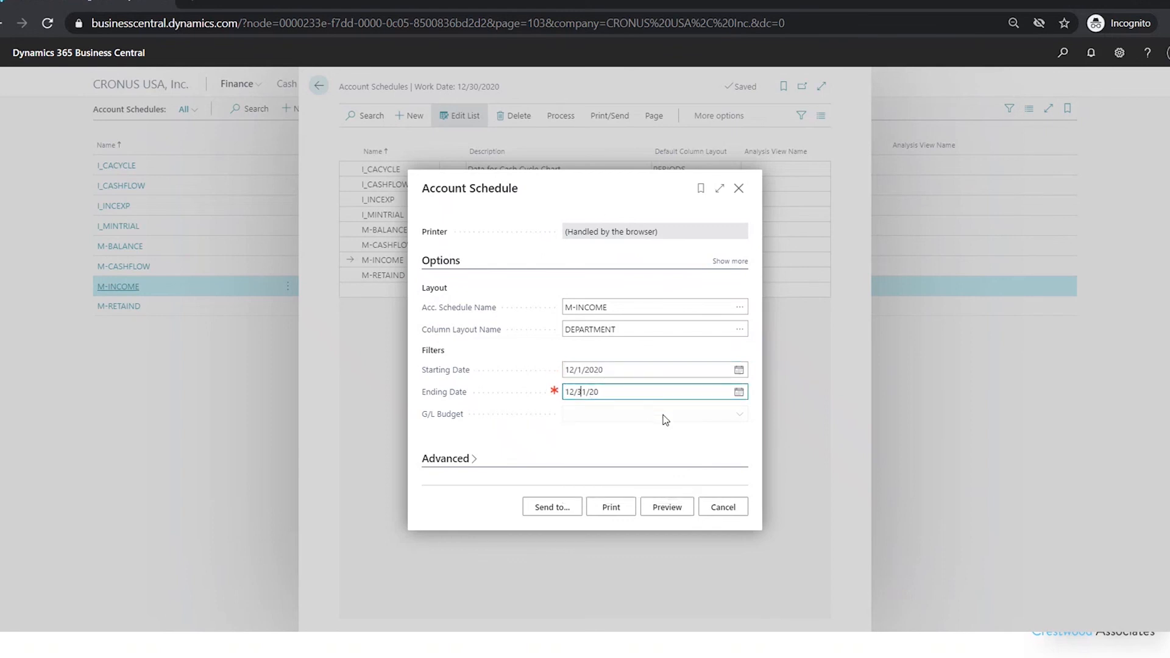
click(682, 508)
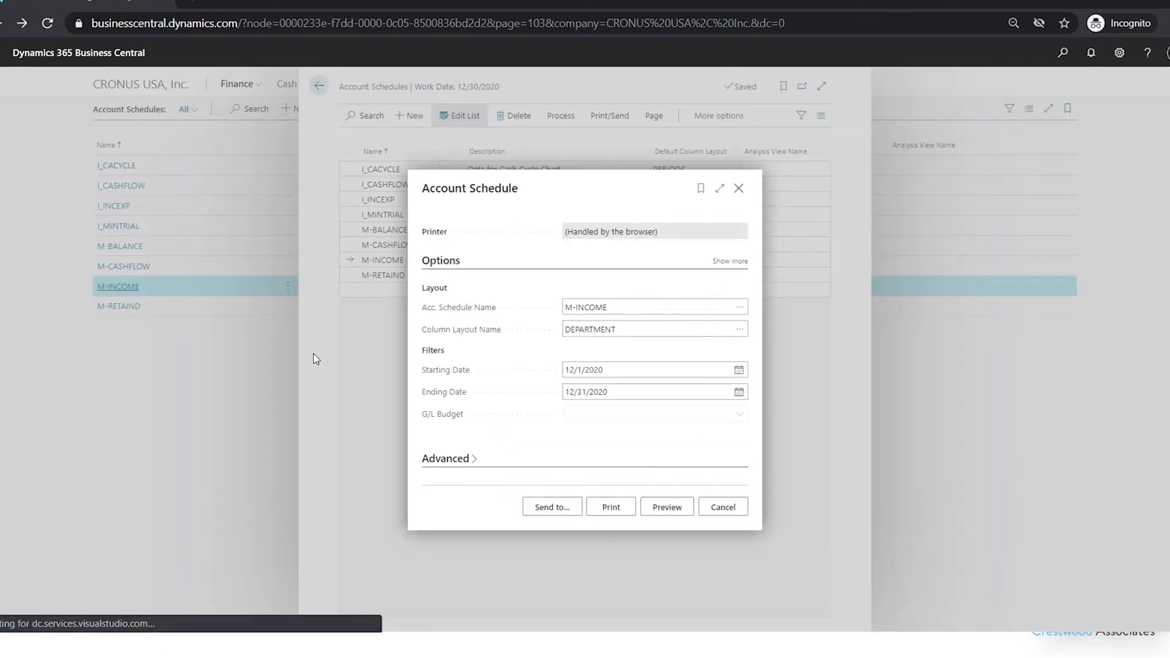
click(726, 508)
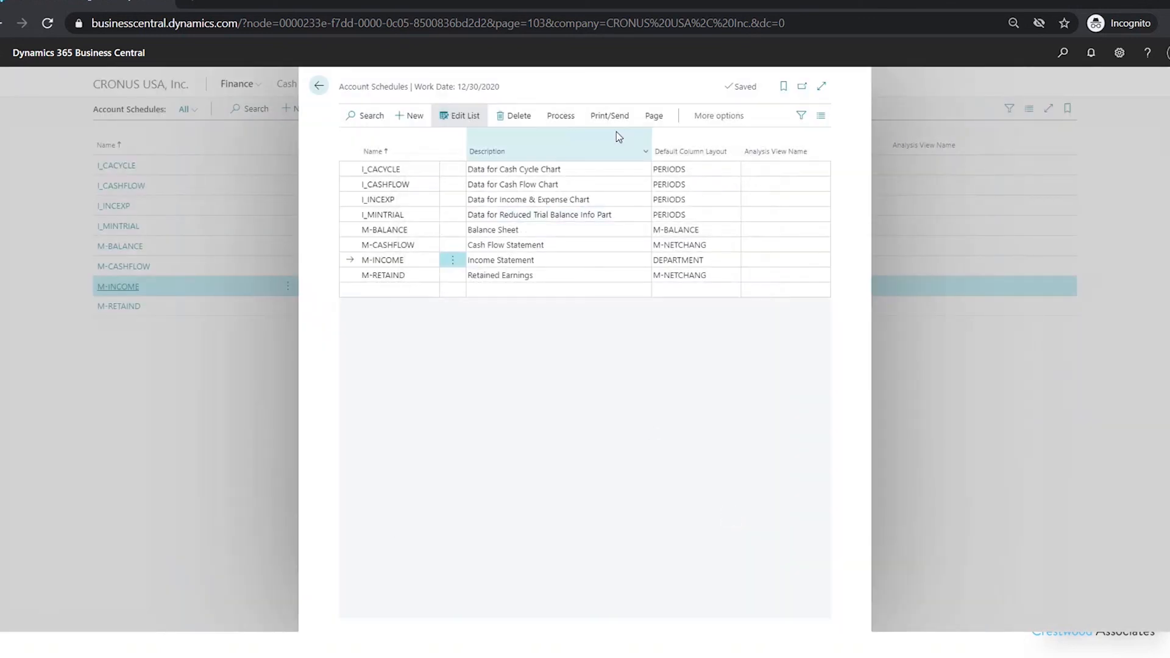
Open the M-INCOME overview showing the department columns
click(566, 119)
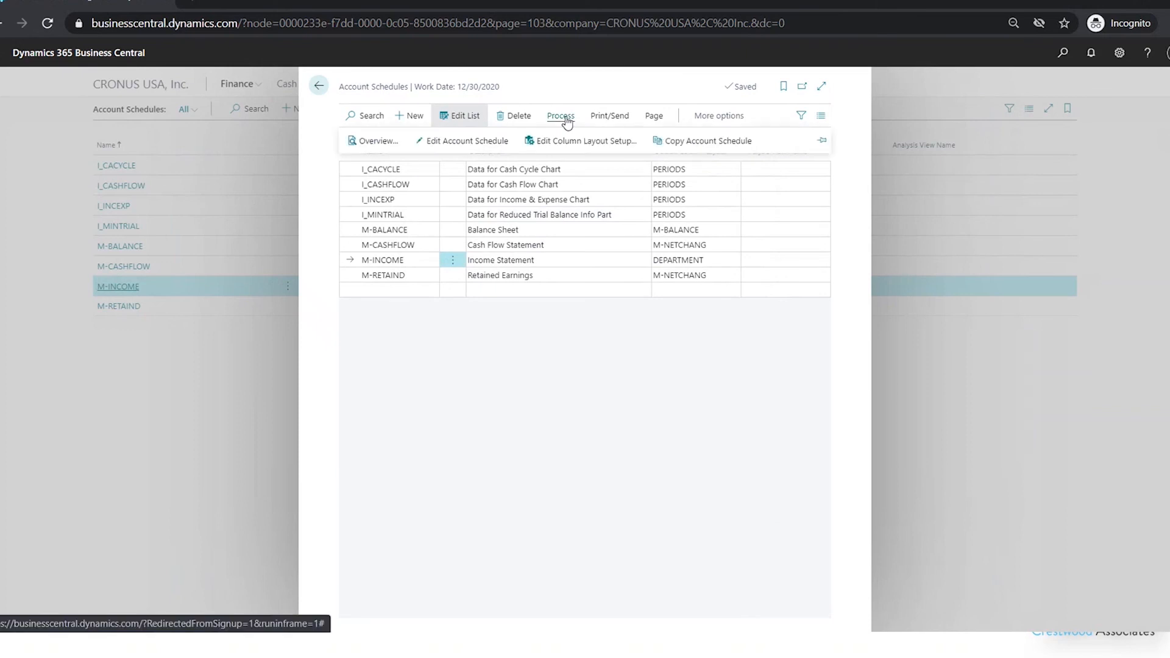
click(378, 140)
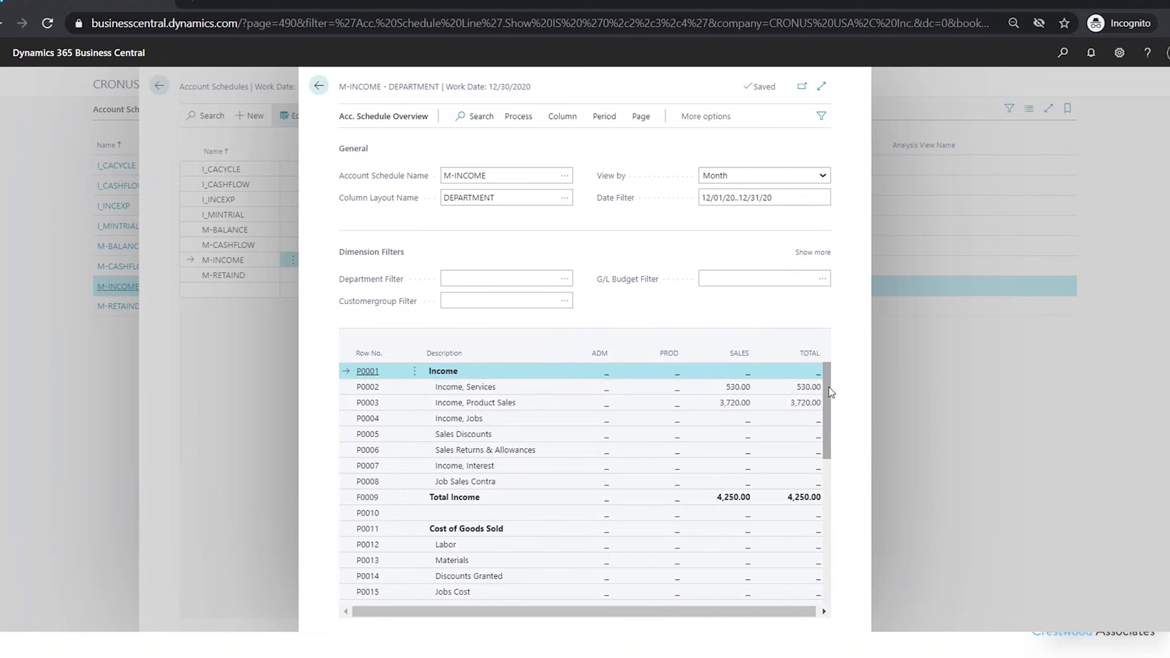
Drill down into the ADM Rent Expense amount to inspect account 60100's net change and its general ledger entries, then return
drag(831, 392, 828, 511)
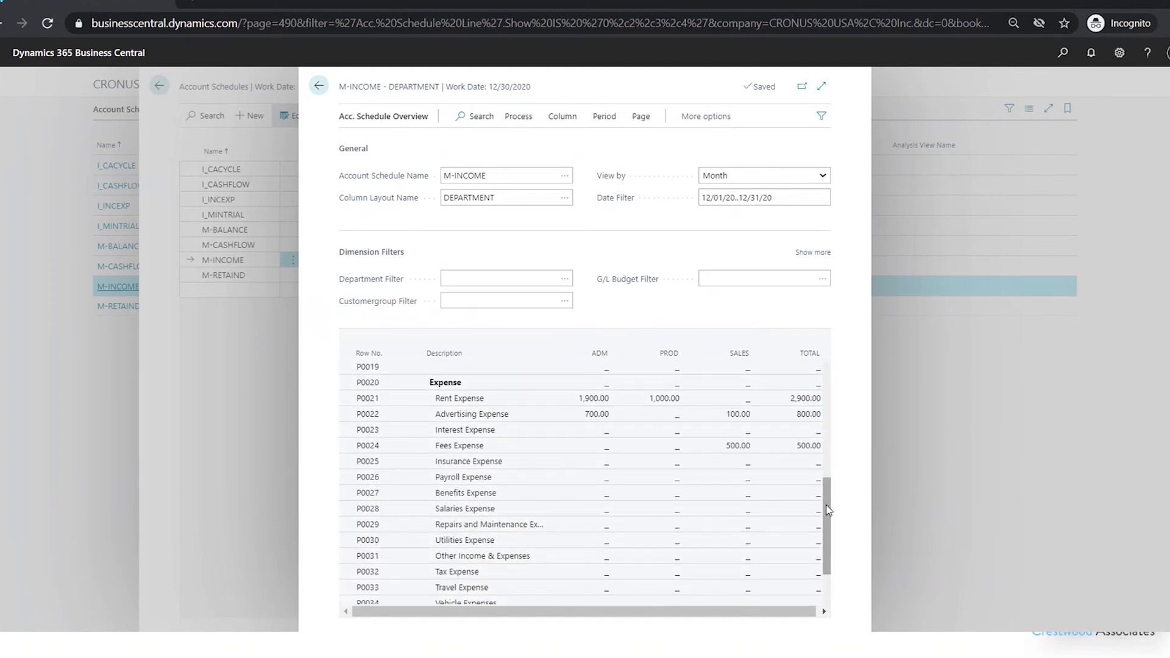
click(595, 400)
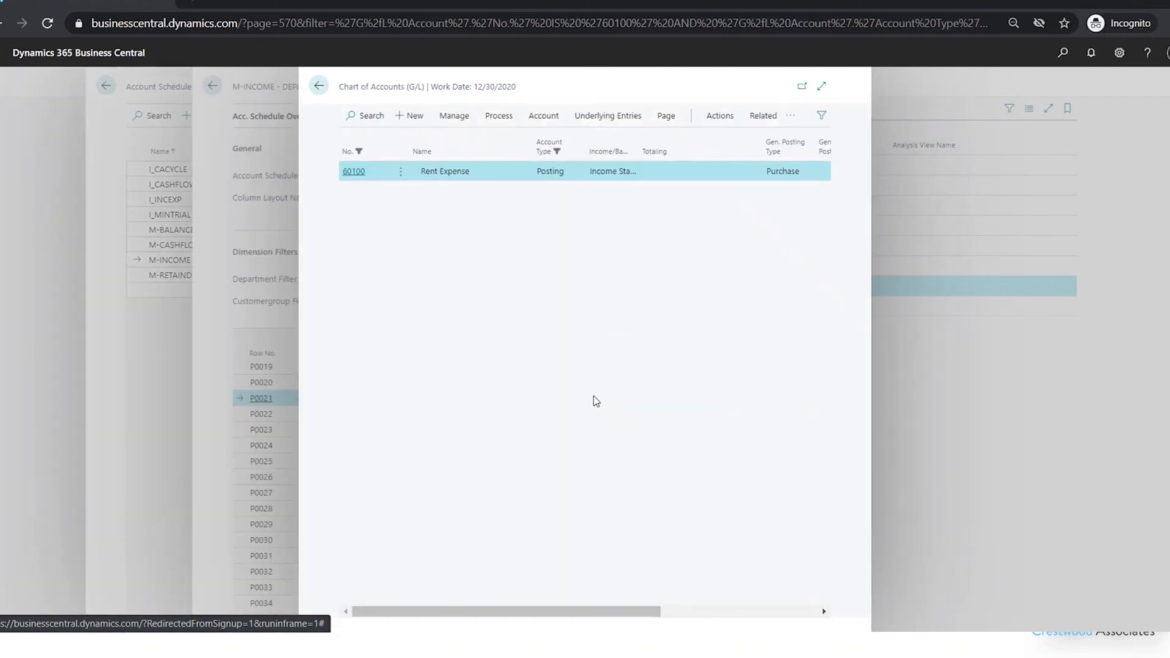
drag(632, 612, 804, 616)
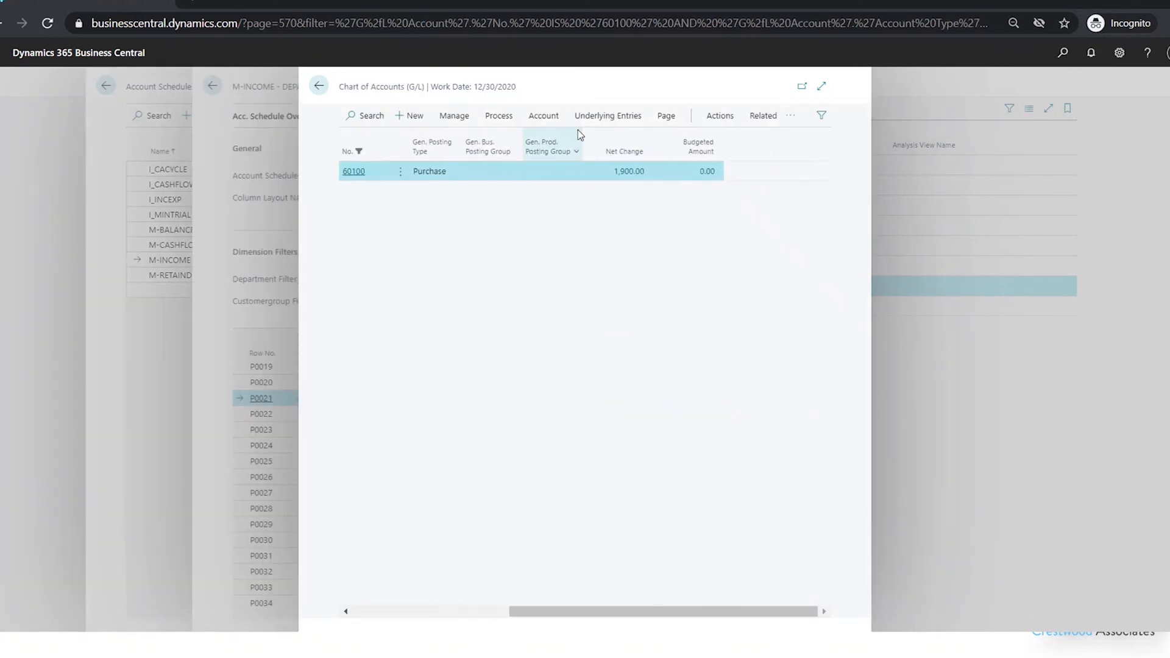
click(629, 172)
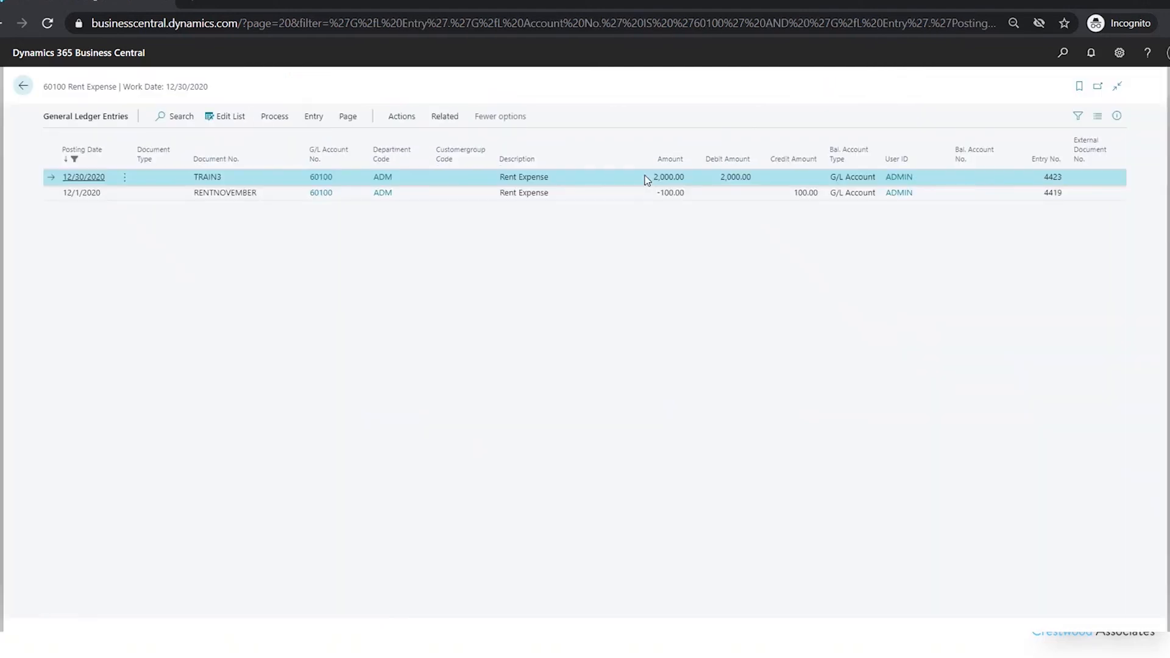
click(23, 86)
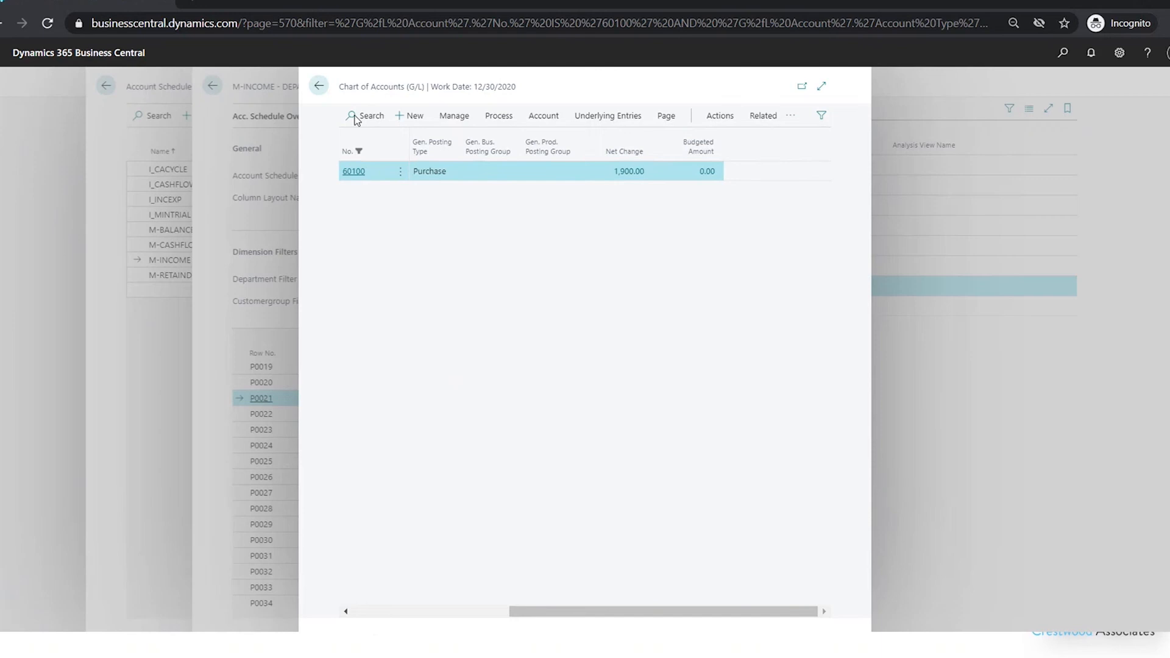
click(317, 87)
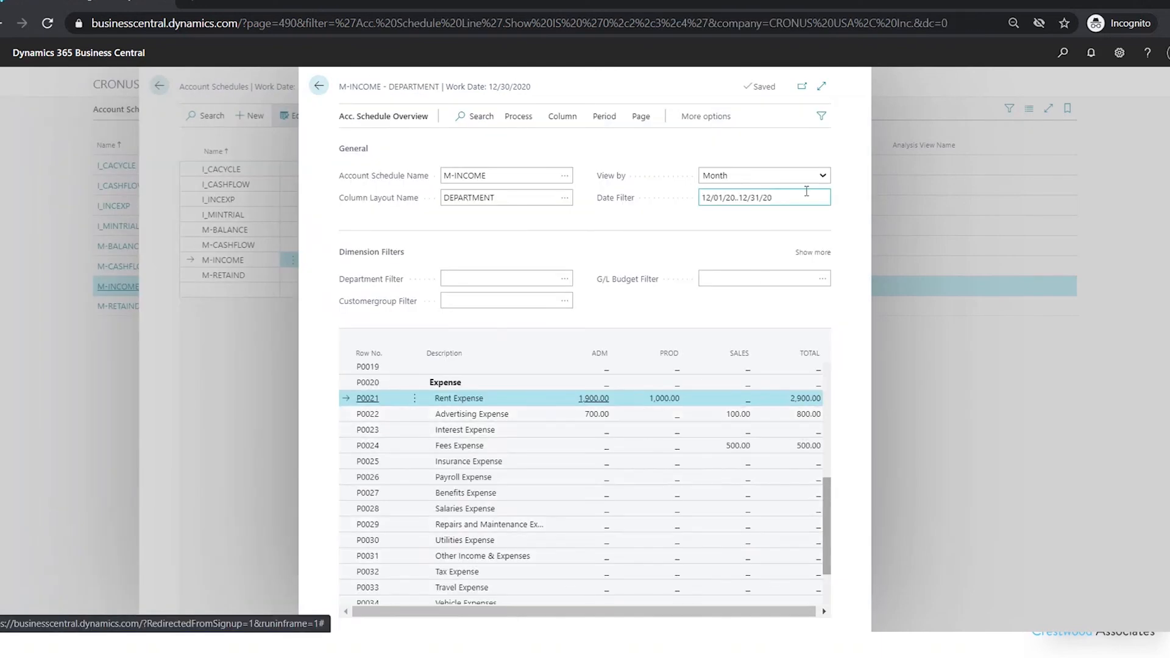
Set the M-INCOME overview to view by Year, then open and cancel the column layout lookup
click(798, 176)
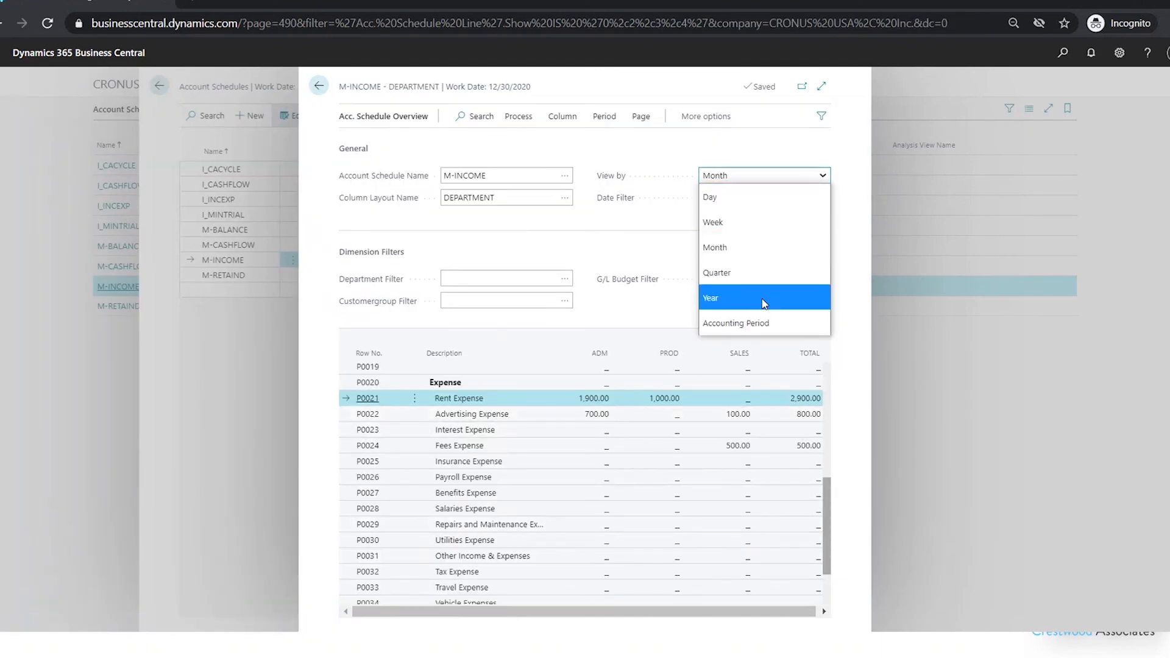
click(762, 298)
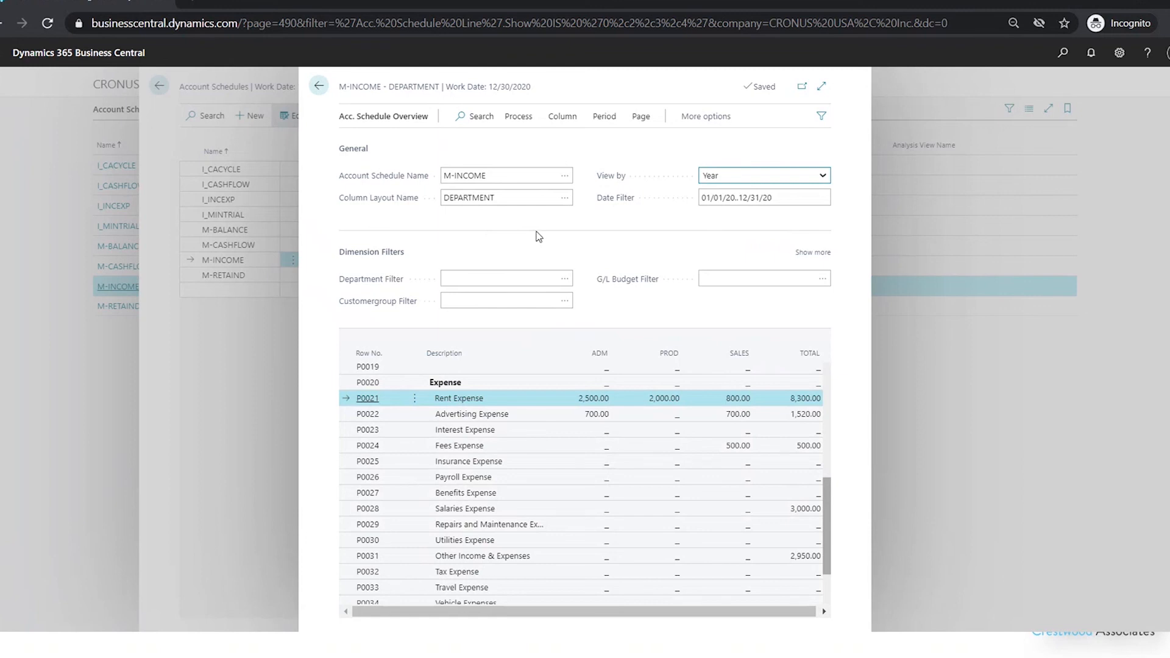
click(566, 203)
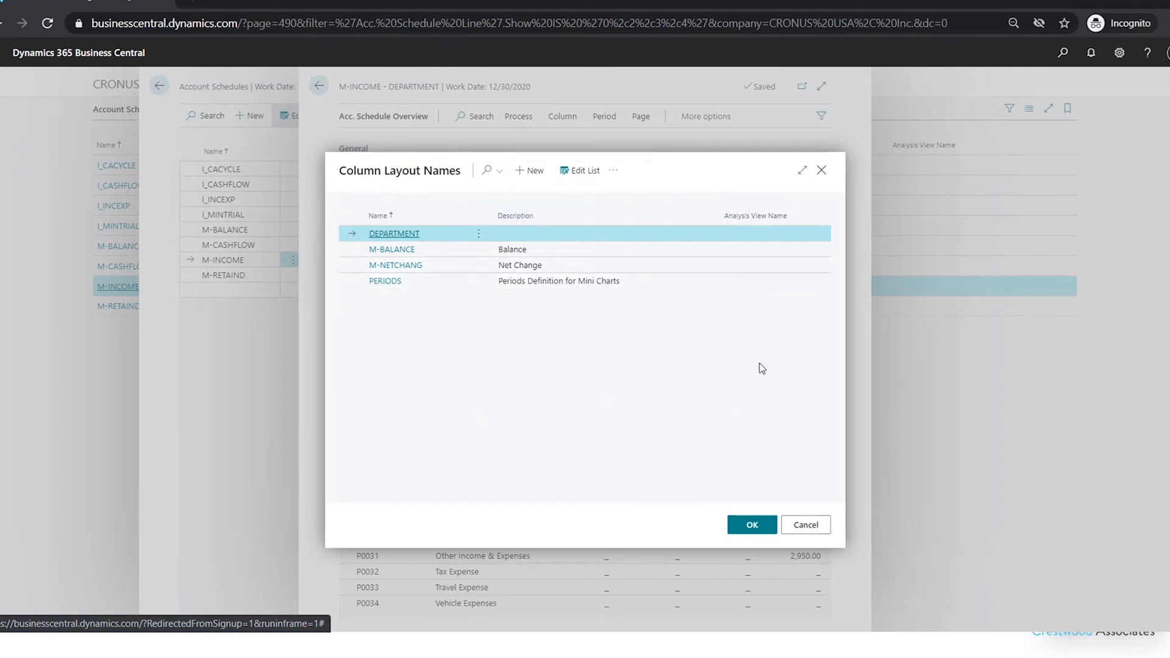
click(803, 525)
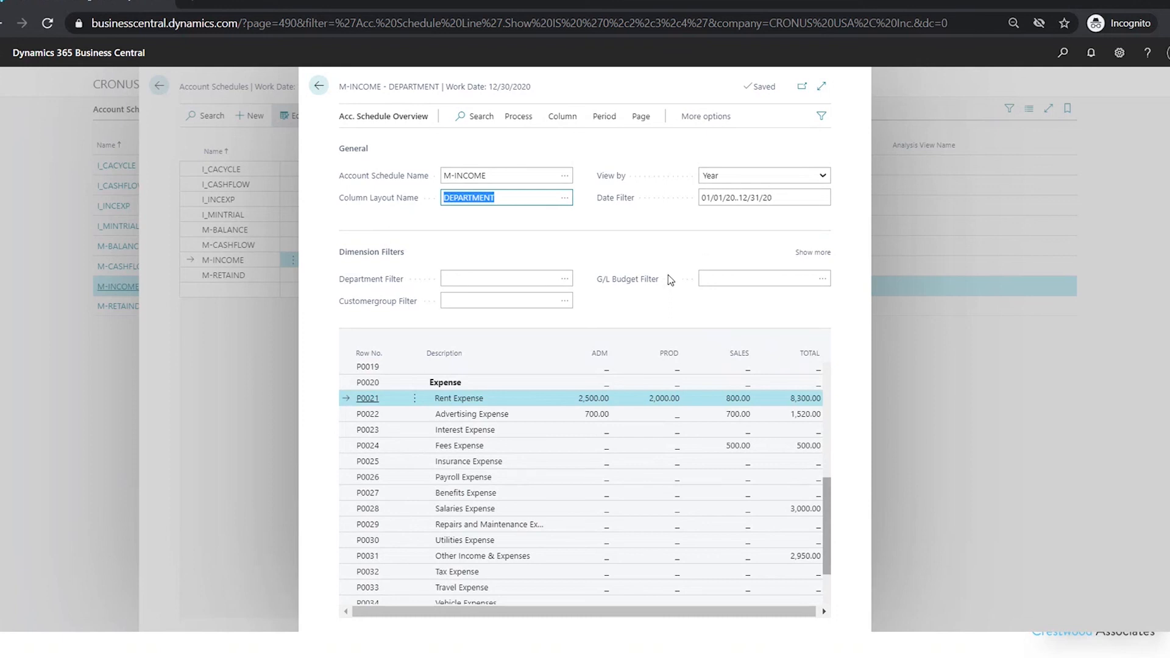
Close the M-INCOME overview and the Account Schedules page
click(318, 86)
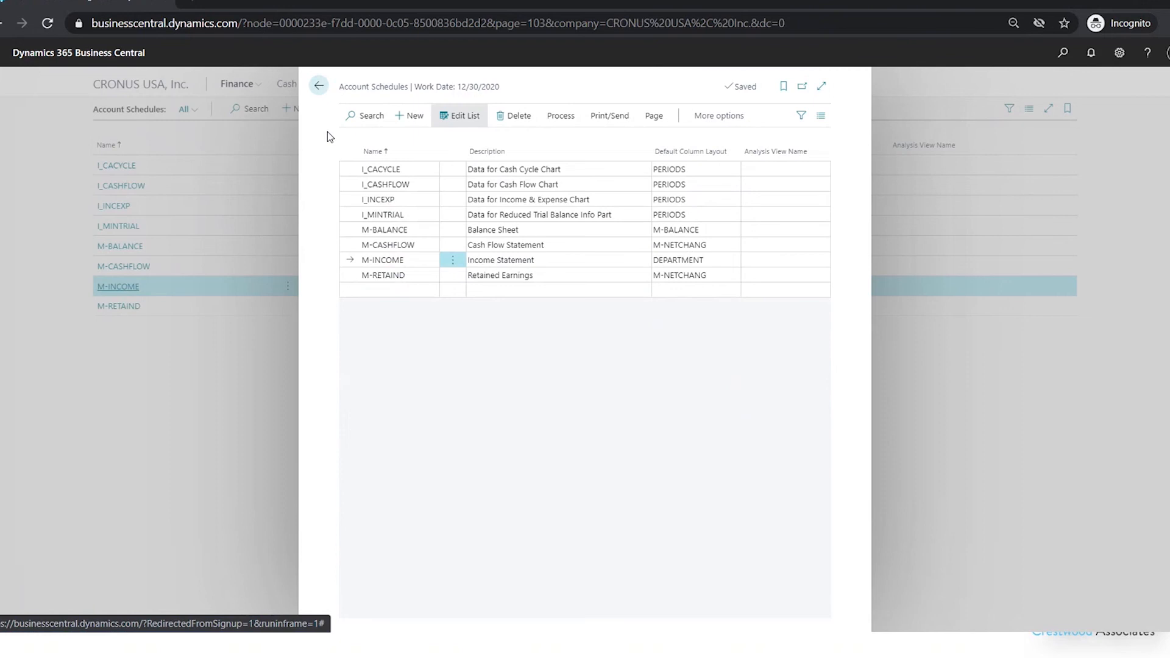
click(317, 87)
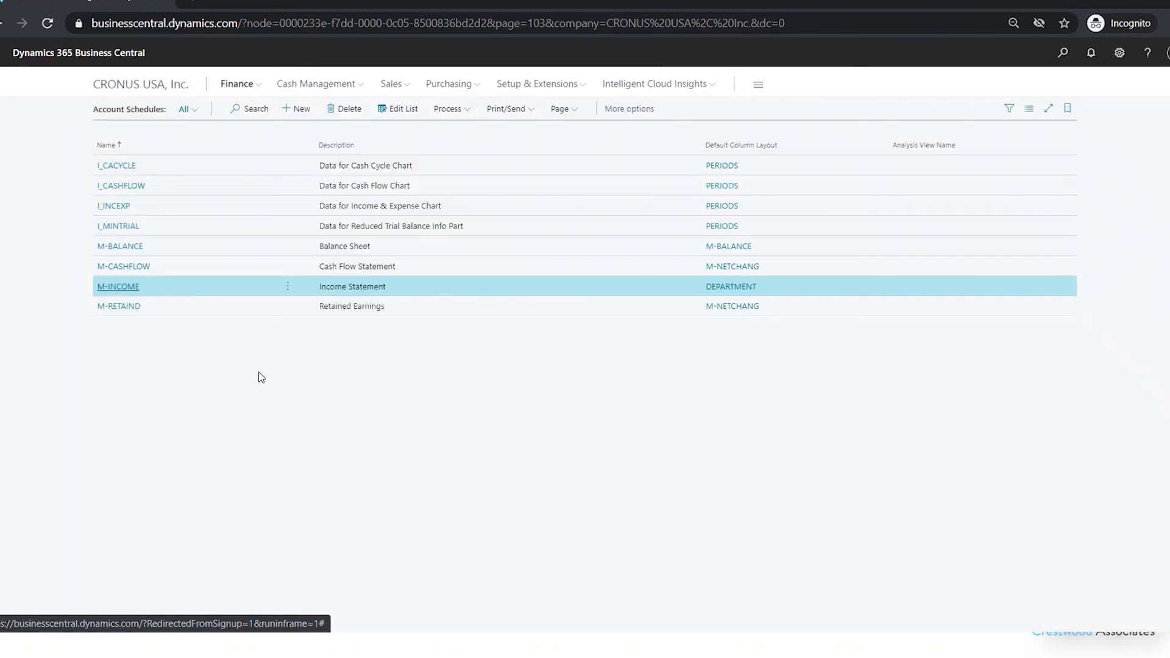